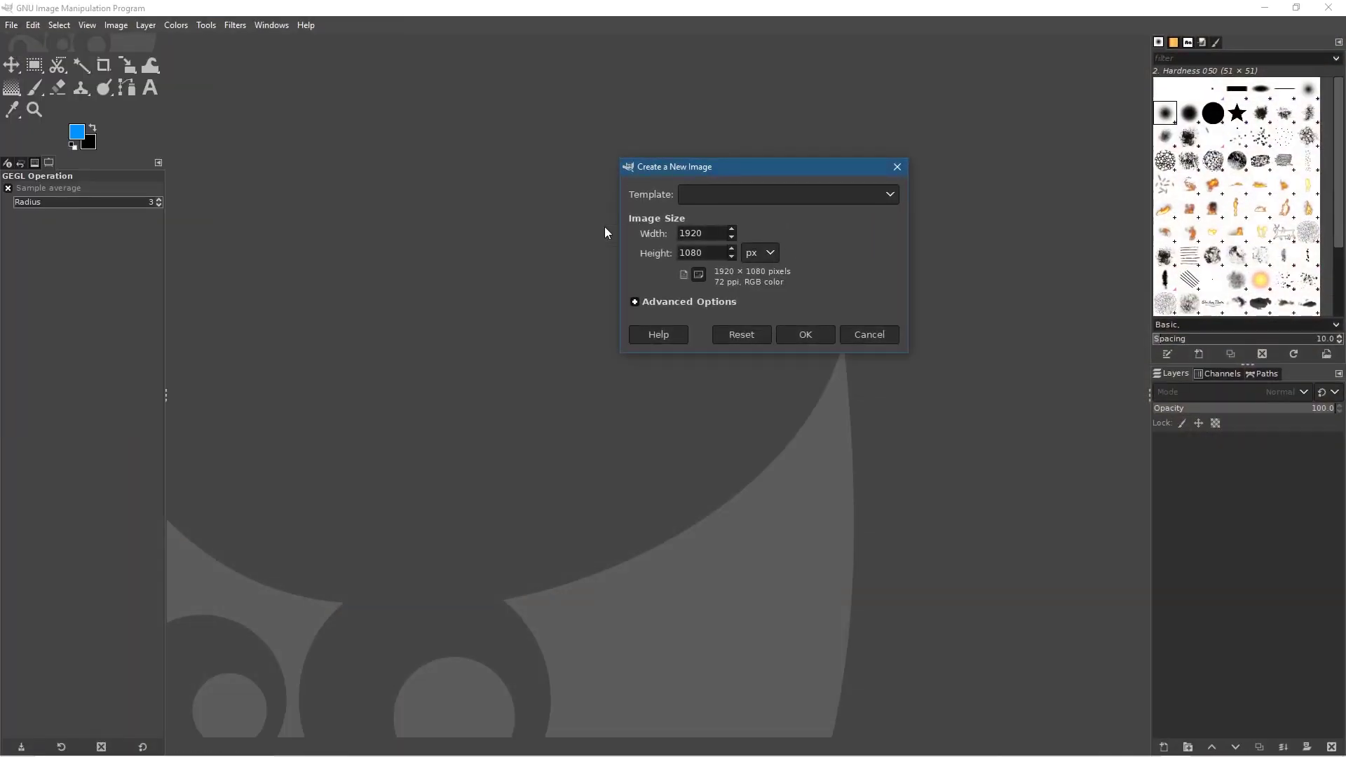
Create a 1920 × 1080 px image filled with transparency and bring in the Polaroid camera photo as a new layer.
click(682, 300)
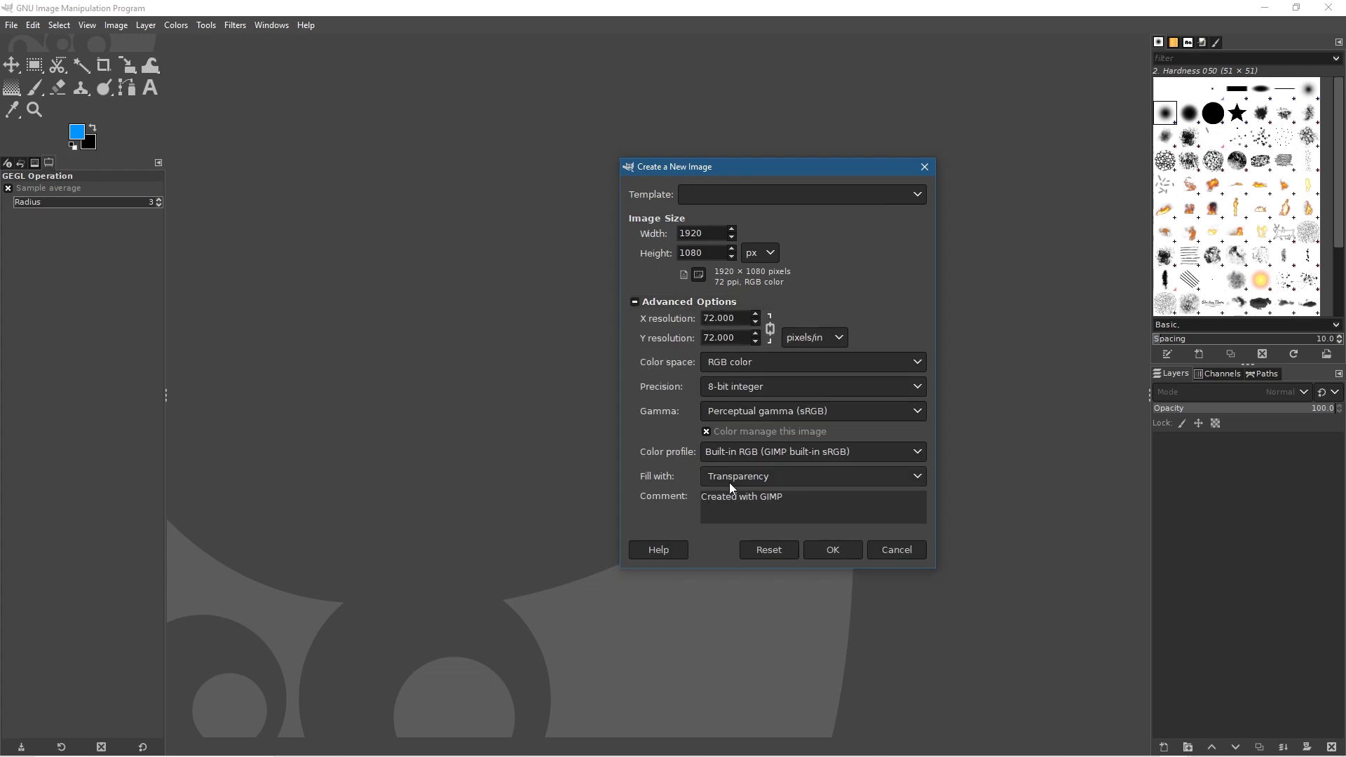
click(830, 550)
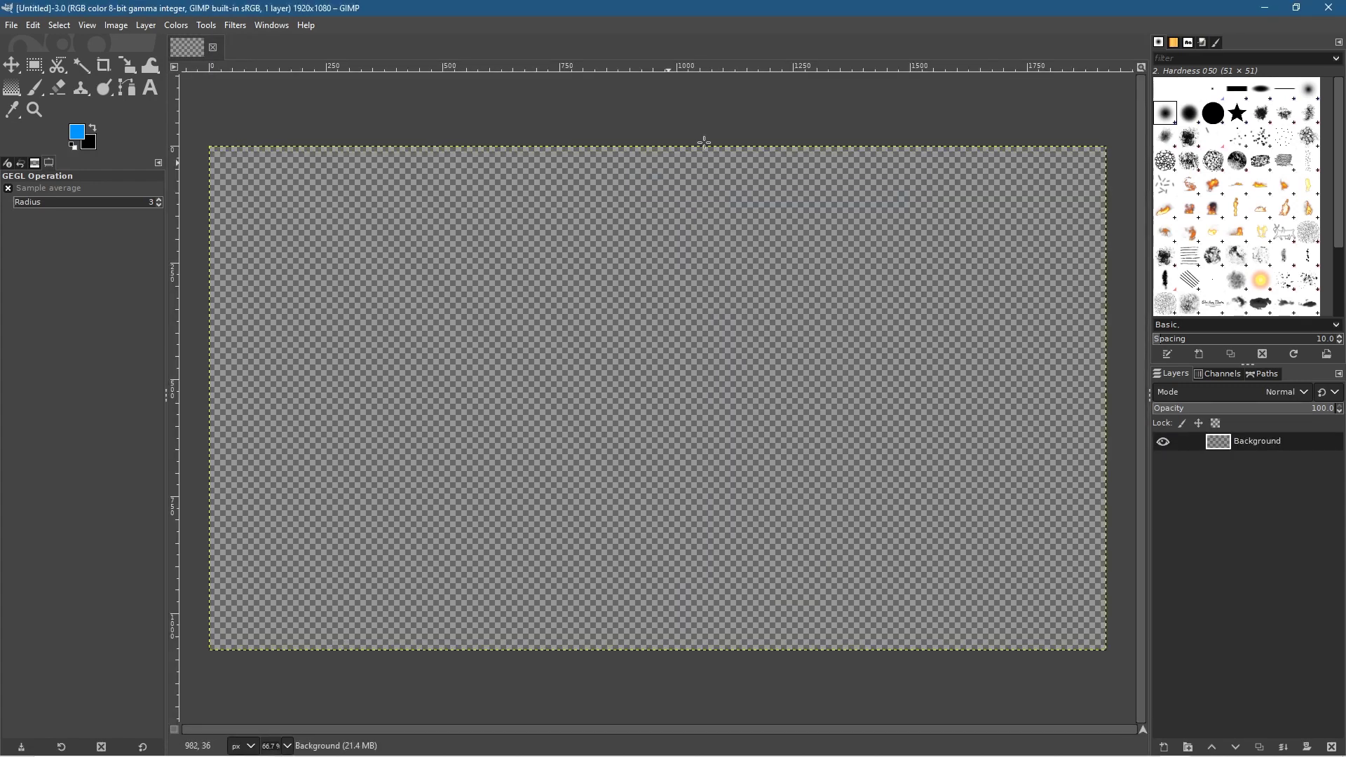
key(alt+Tab)
drag(548, 285, 961, 456)
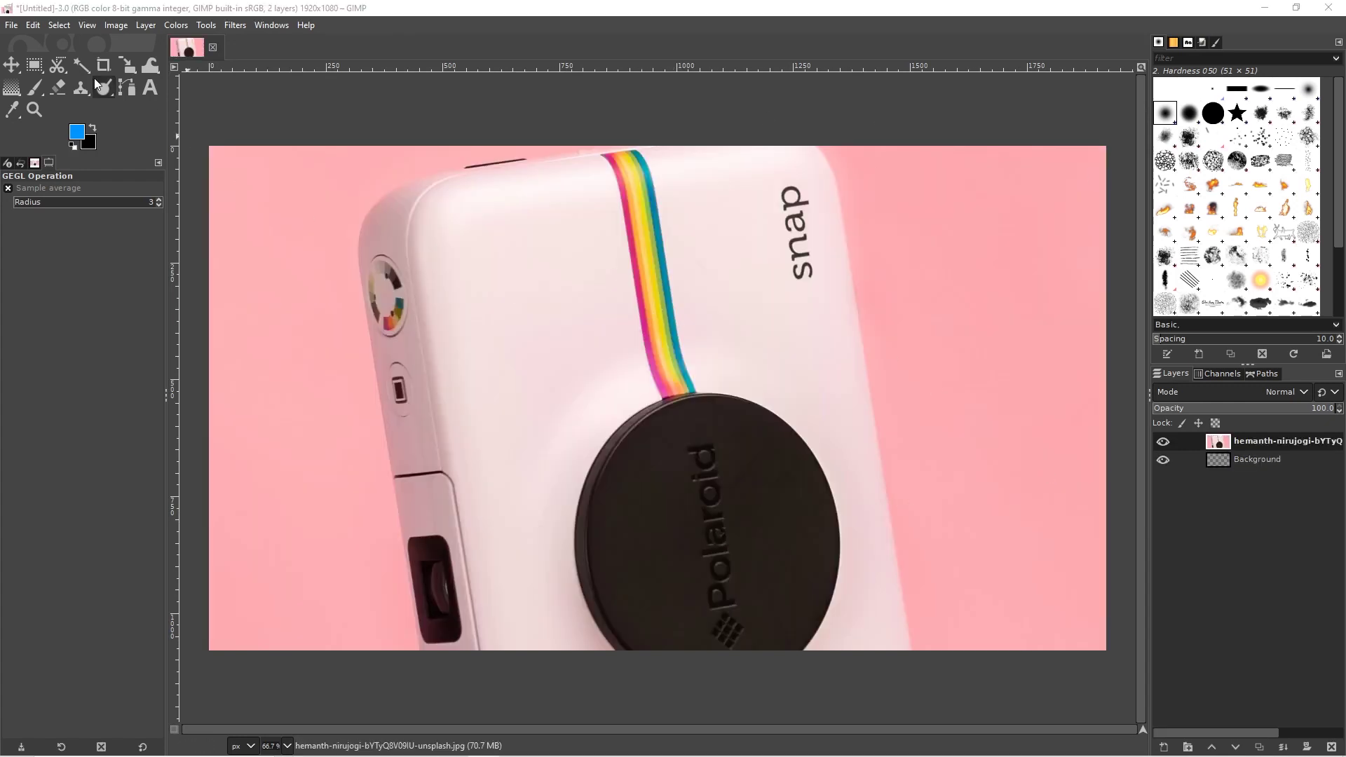
Start the Scale transform on the camera photo layer with the preview's image opacity at 60.
click(16, 67)
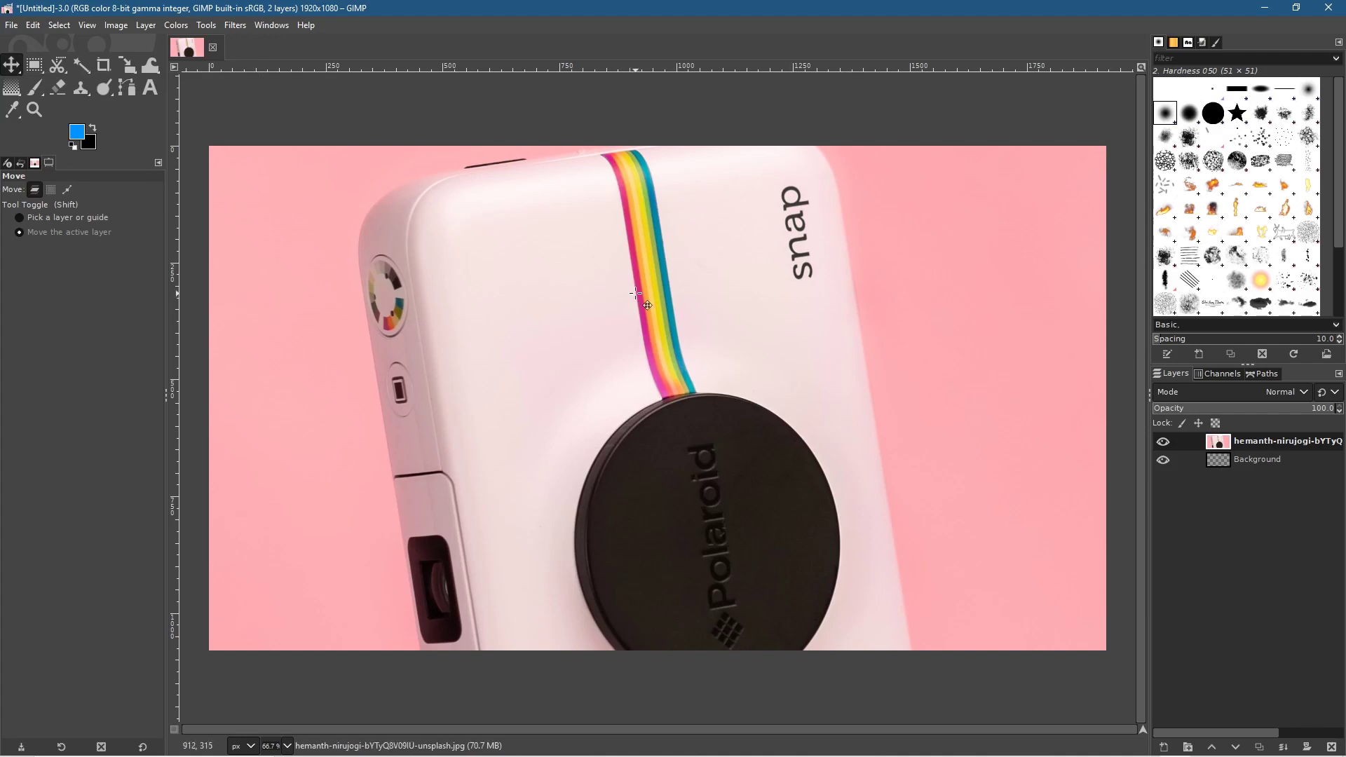
ctrl+scroll(635, 293, down, 2)
scroll(639, 300, down, 1)
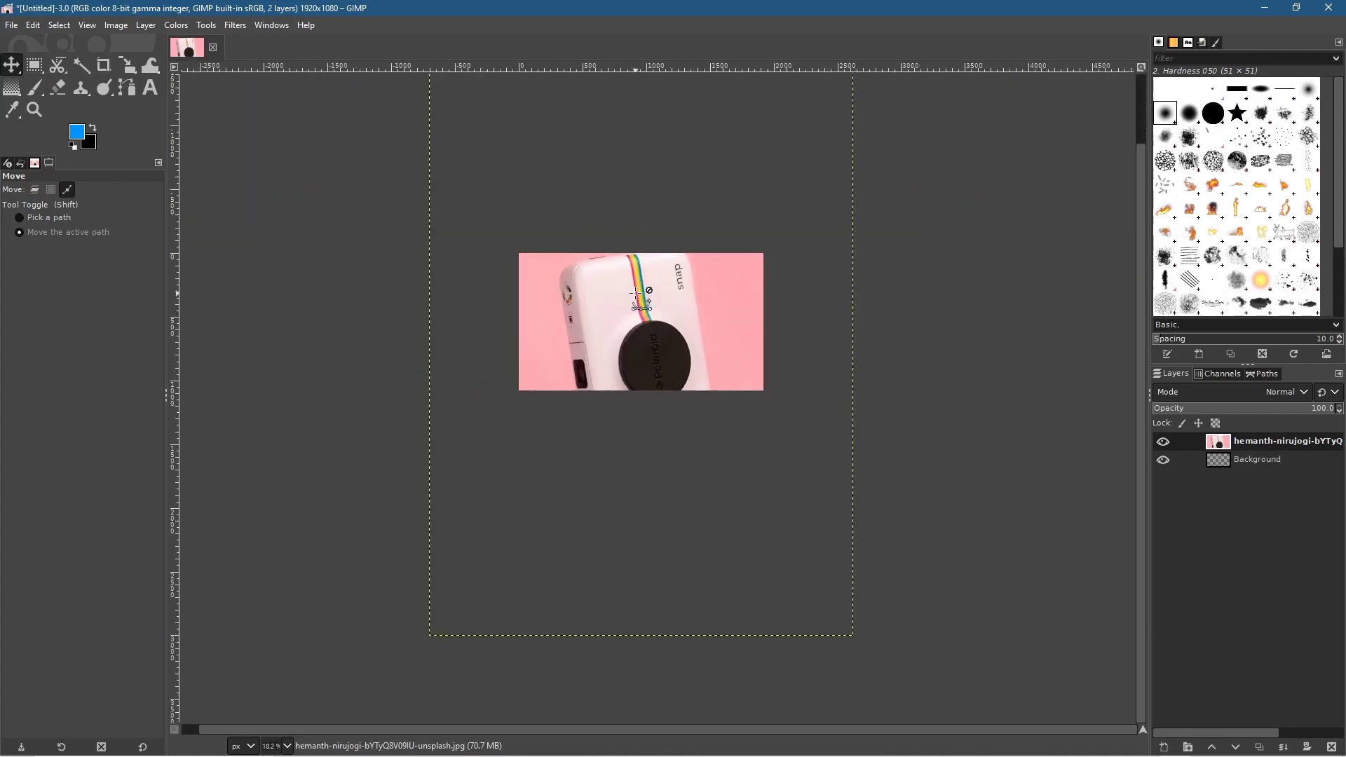
ctrl+scroll(636, 294, down, 1)
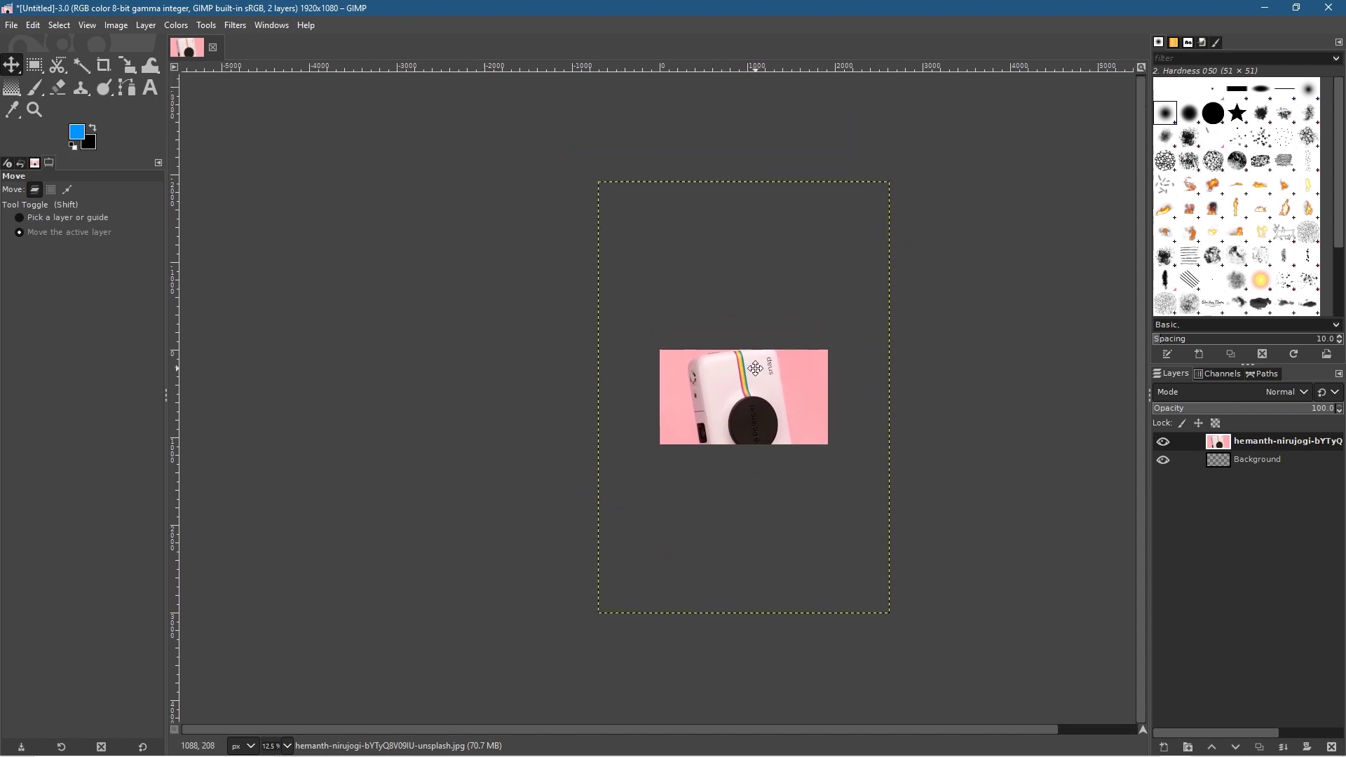
scroll(667, 326, up, 1)
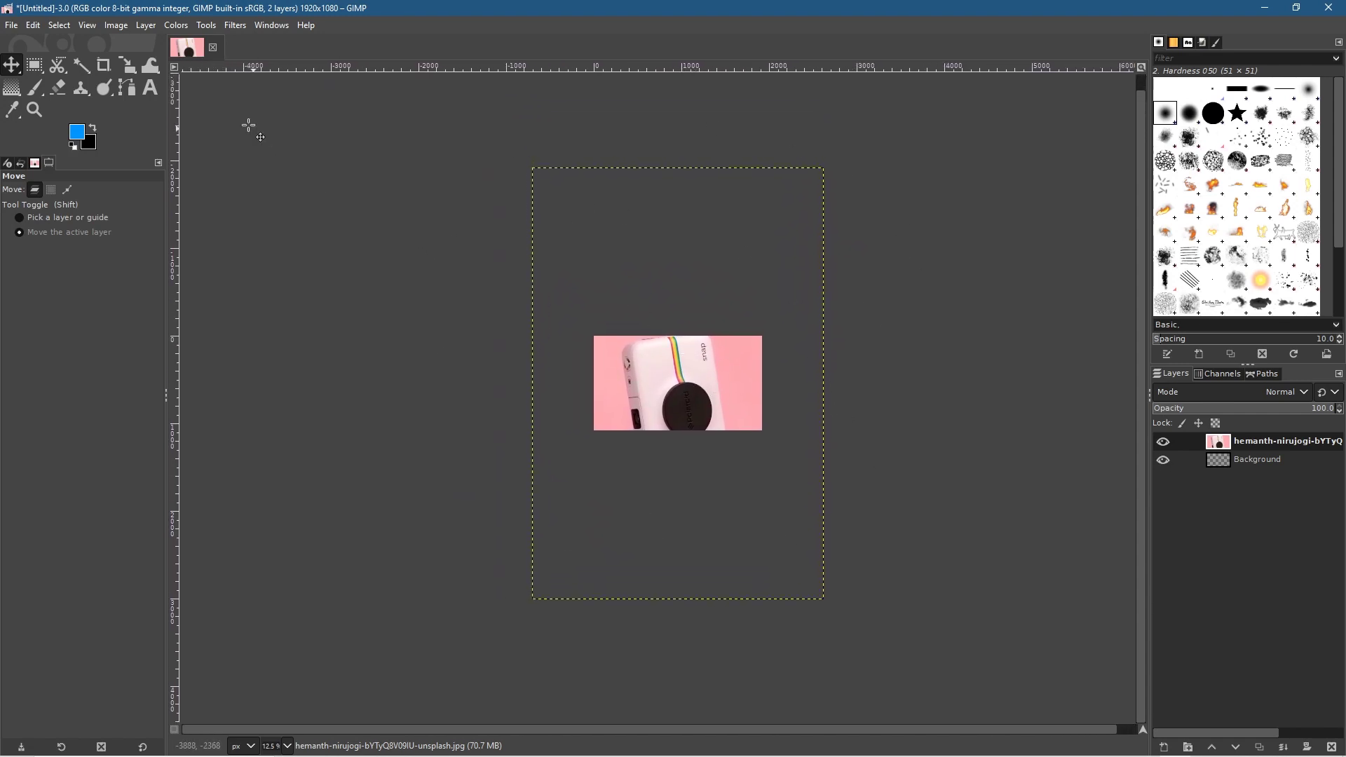
click(128, 68)
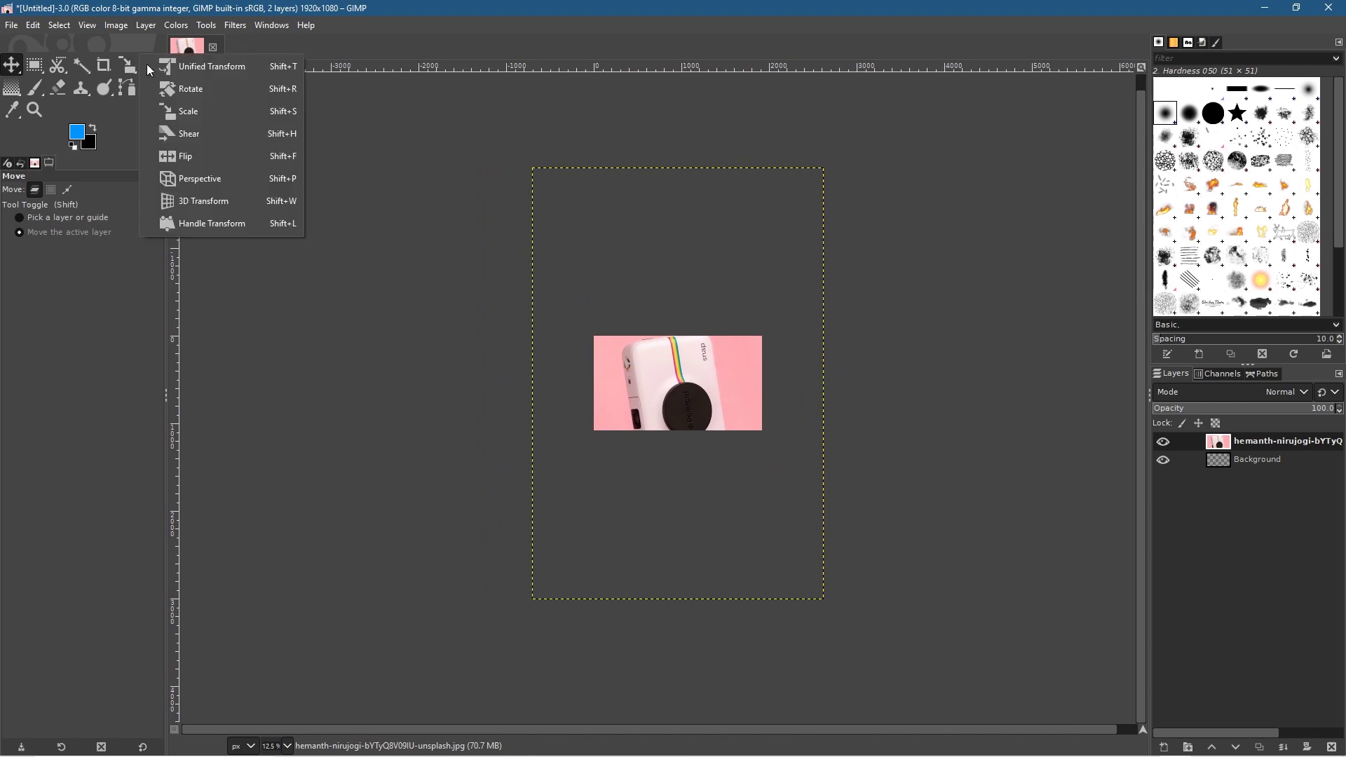
click(202, 113)
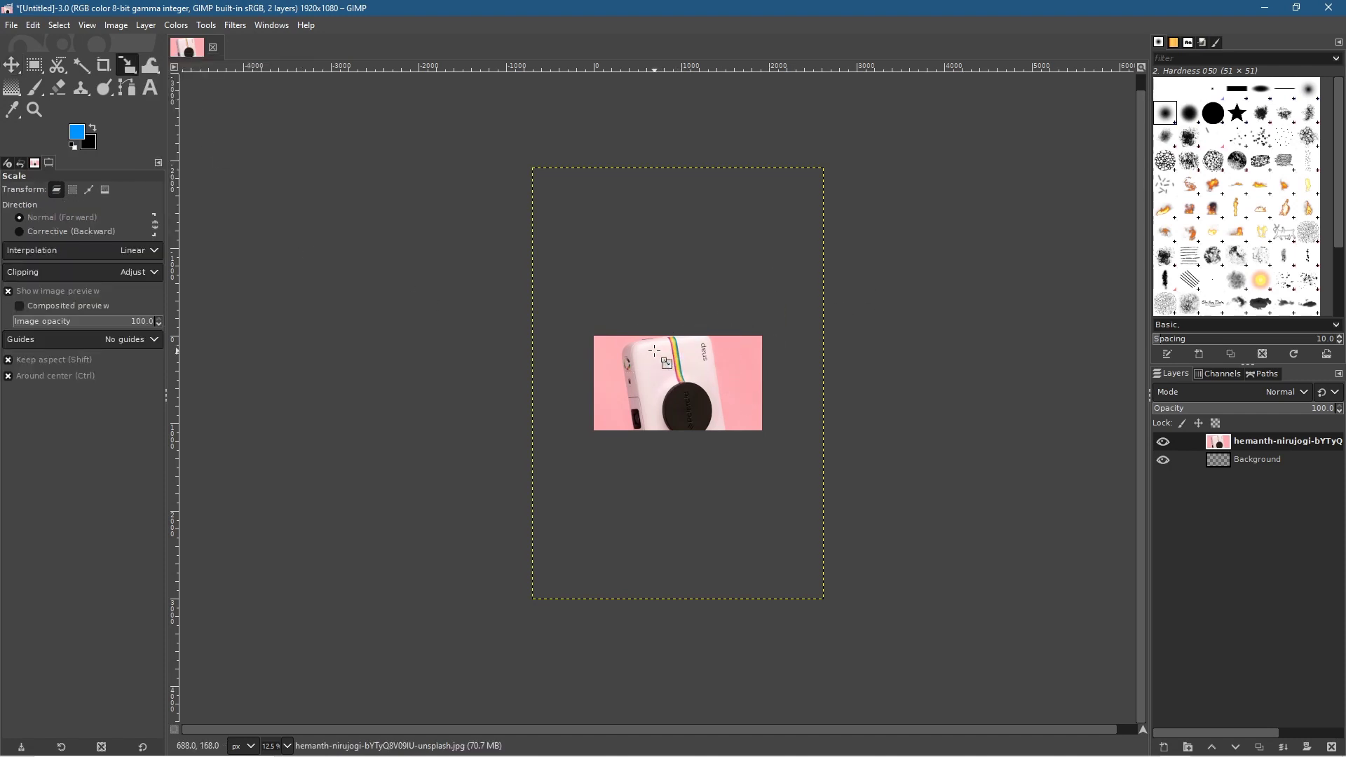
key(Page_Down)
key(Page_Down)
key(Page_Down)
key(Page_Down)
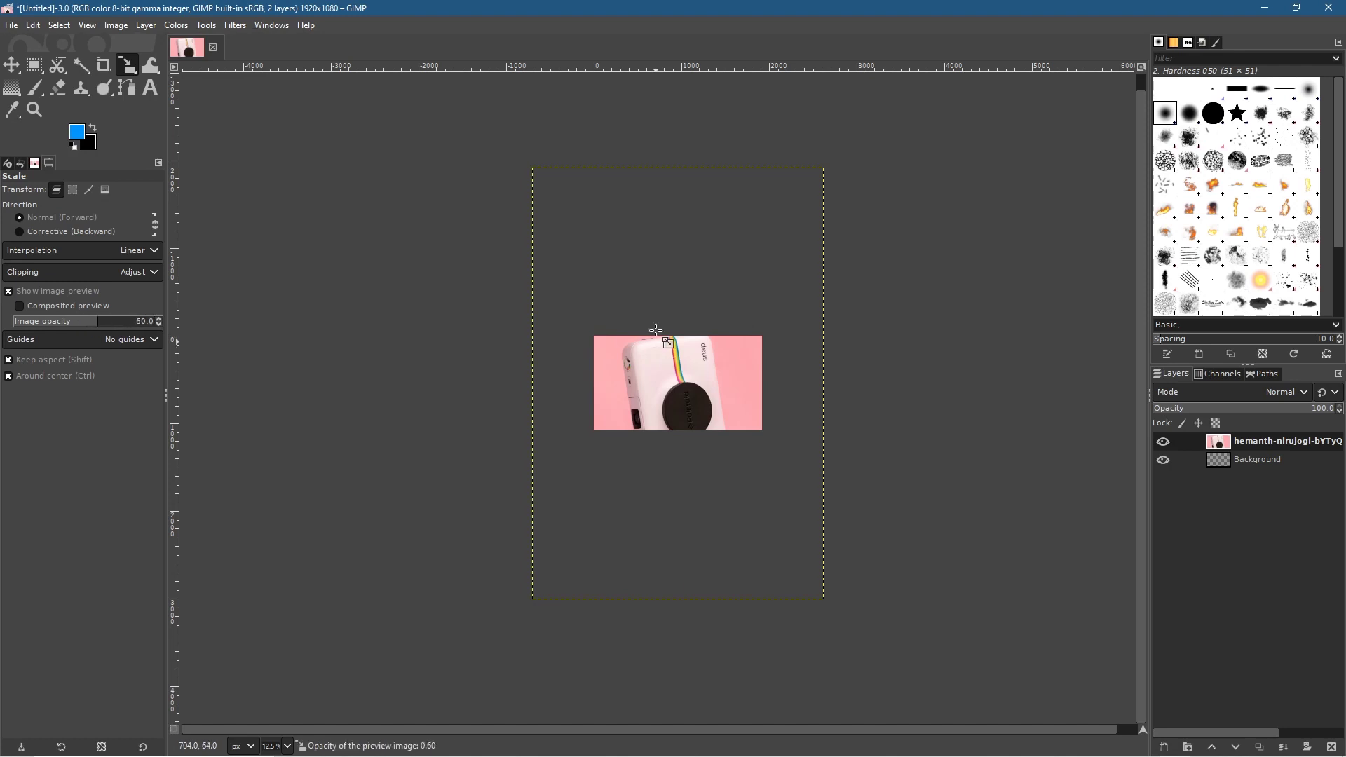
click(708, 293)
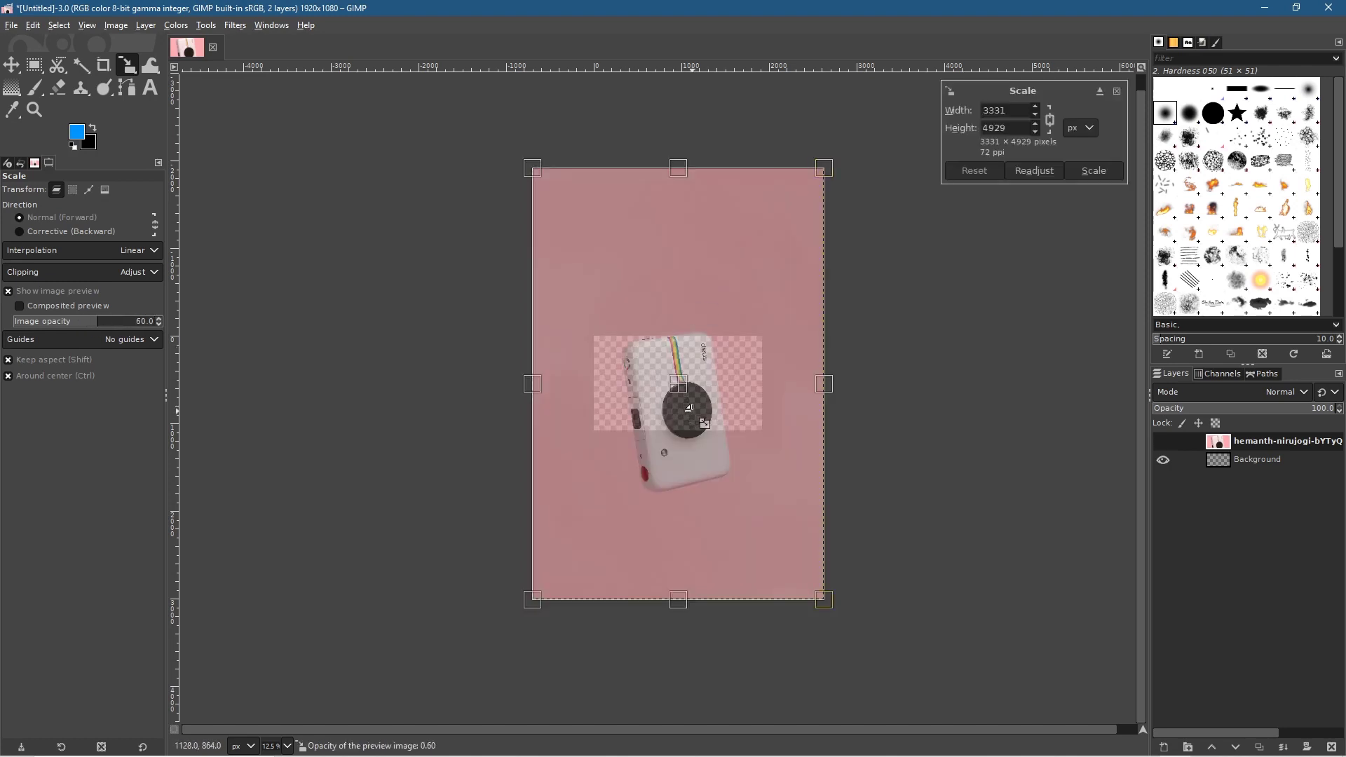
Raise and lower the scale preview's image opacity to compare the settings, leaving it at 70.
key(Page_Up)
key(Page_Down)
key(Page_Down)
key(Page_Up)
key(Page_Up)
key(Page_Up)
key(Page_Up)
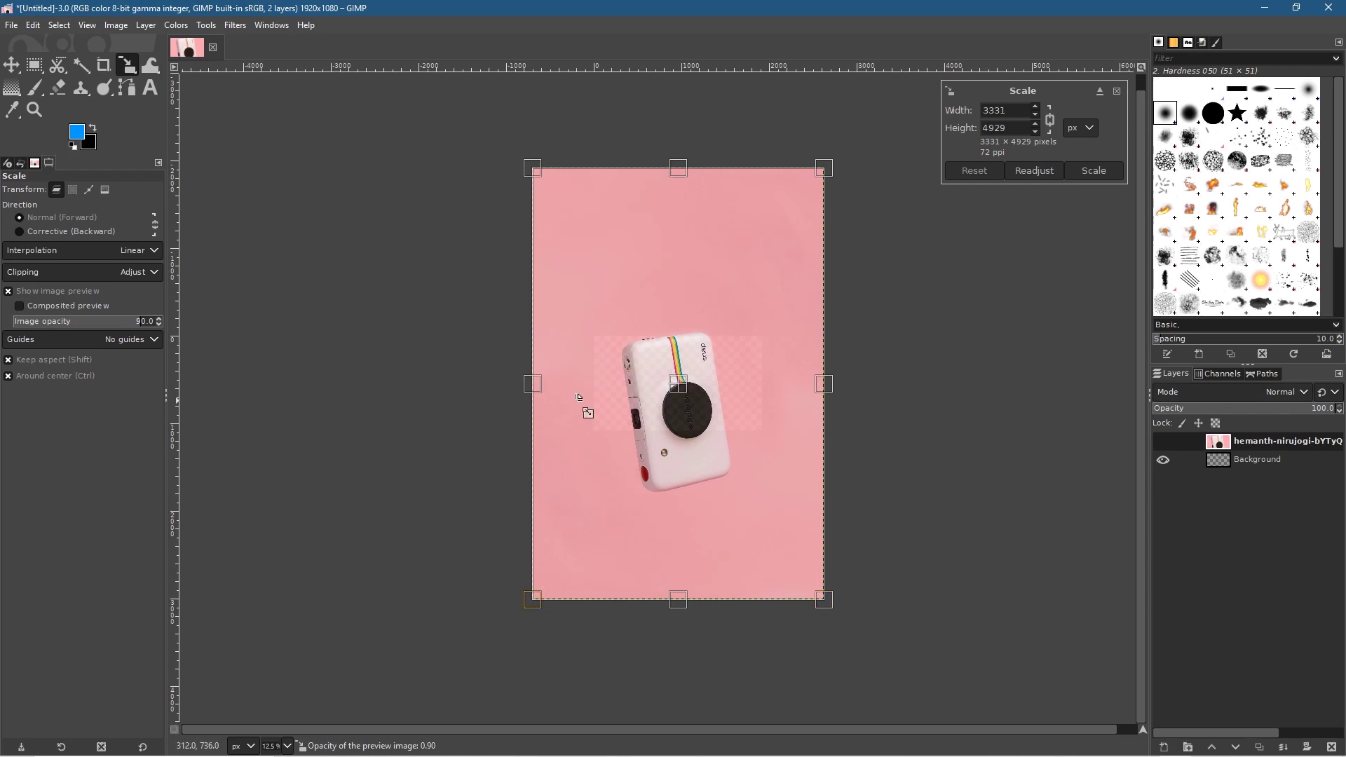
key(Page_Down)
key(Page_Down)
key(Page_Down)
key(Page_Down)
key(Page_Down)
key(Page_Down)
key(Page_Down)
key(Page_Down)
key(Page_Down)
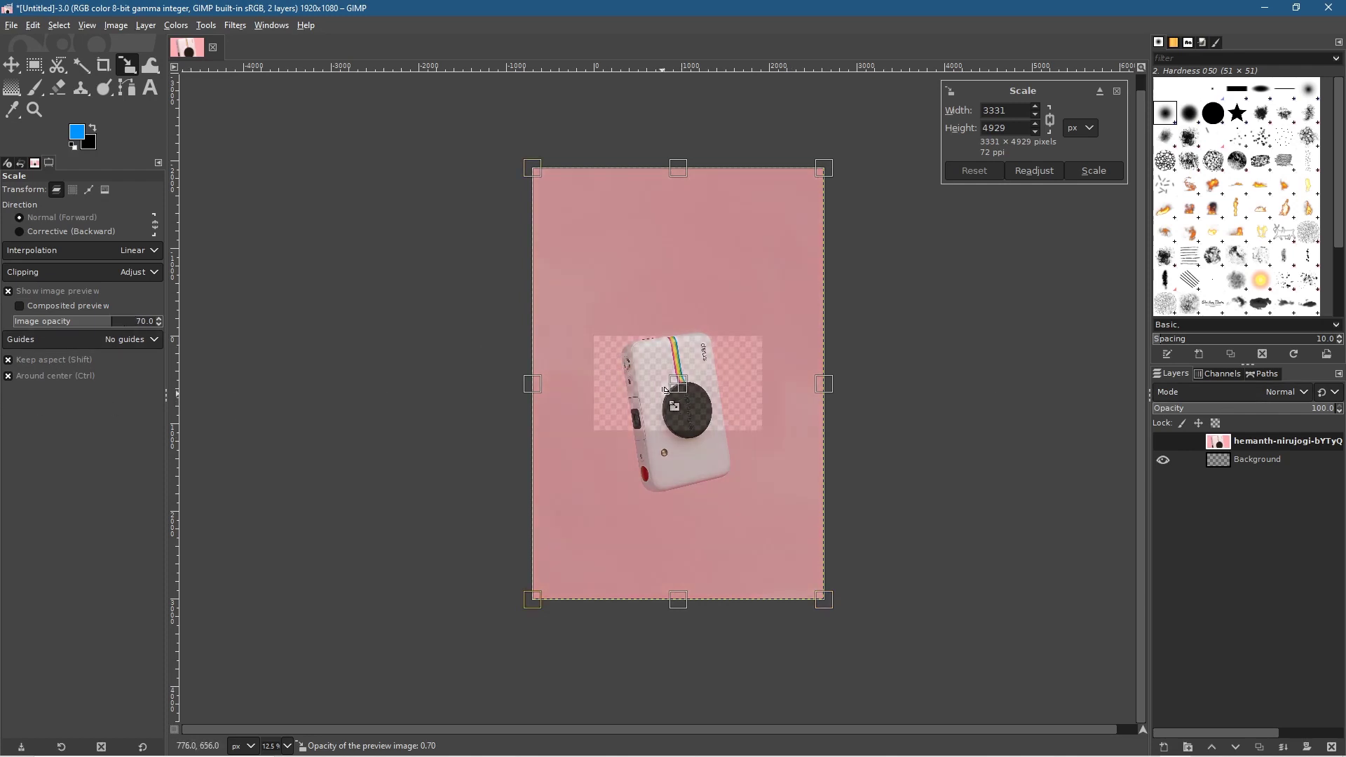
key(Page_Up)
key(Page_Up)
key(Page_Up)
key(Page_Up)
key(Page_Up)
key(Page_Up)
key(Page_Up)
key(Page_Up)
key(Page_Up)
key(Page_Up)
key(Page_Down)
key(Page_Down)
key(Page_Down)
key(Page_Down)
key(Page_Down)
key(Page_Down)
key(Page_Down)
key(Page_Down)
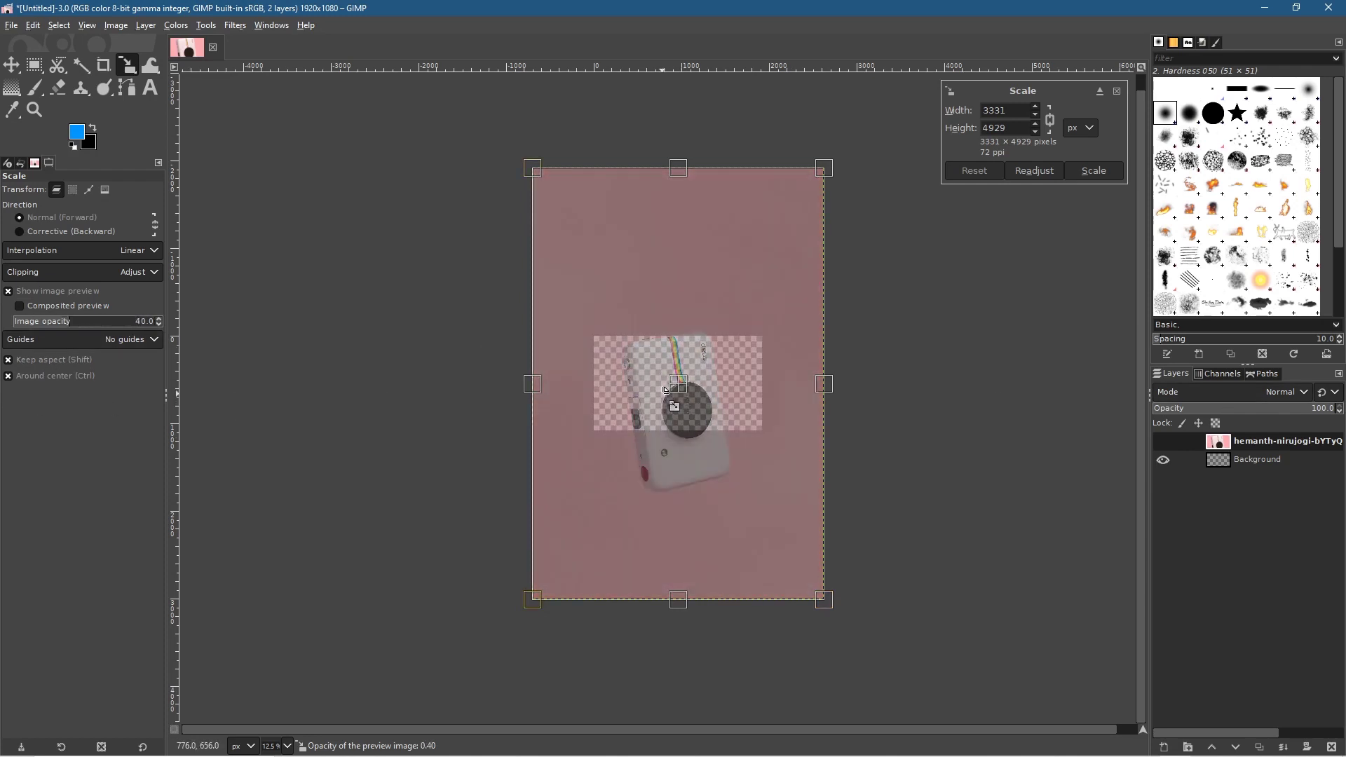
key(Page_Up)
key(Page_Up)
key(Page_Up)
key(Page_Up)
key(Page_Up)
key(Page_Up)
key(Page_Up)
key(Page_Up)
key(Page_Down)
key(Page_Down)
key(Page_Down)
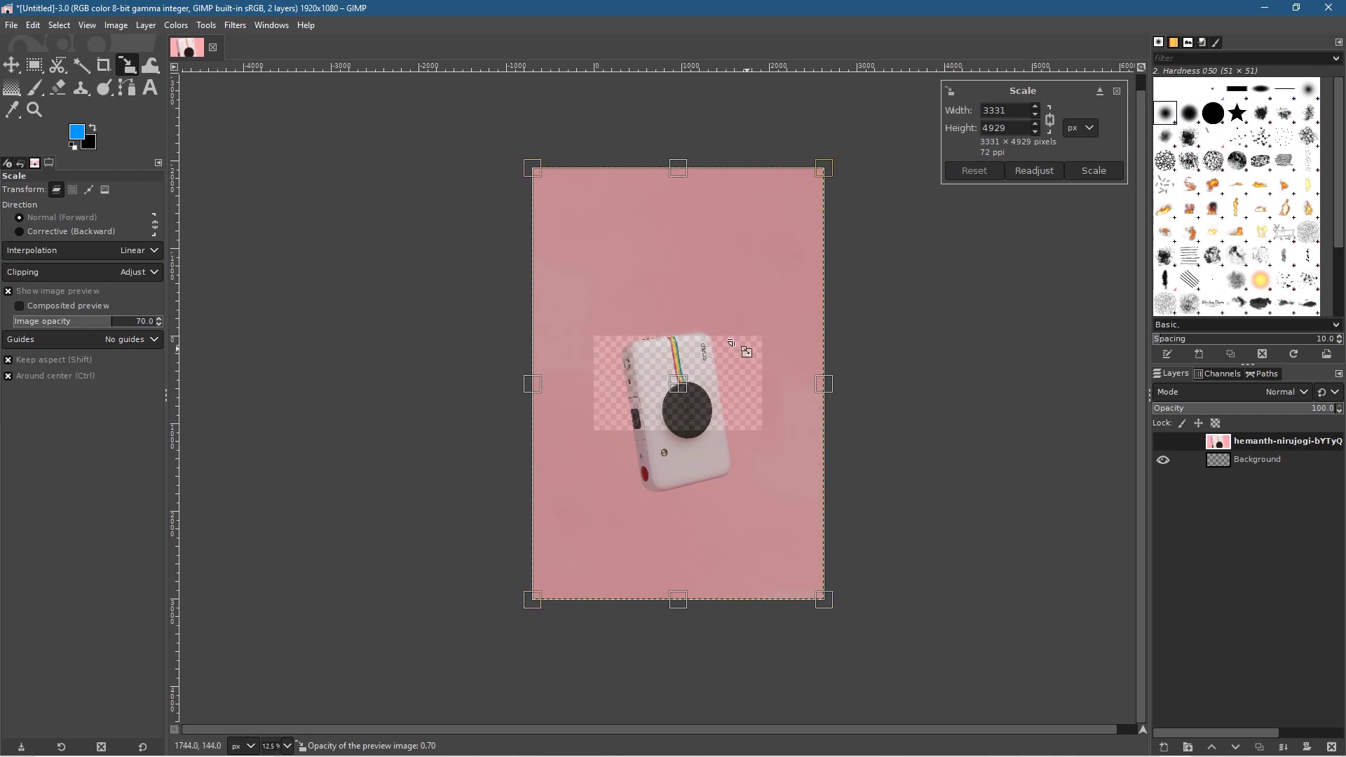
Scale the photo down proportionally to about 1480 × 2190 px and shift it slightly upwards over the canvas.
drag(540, 181, 799, 342)
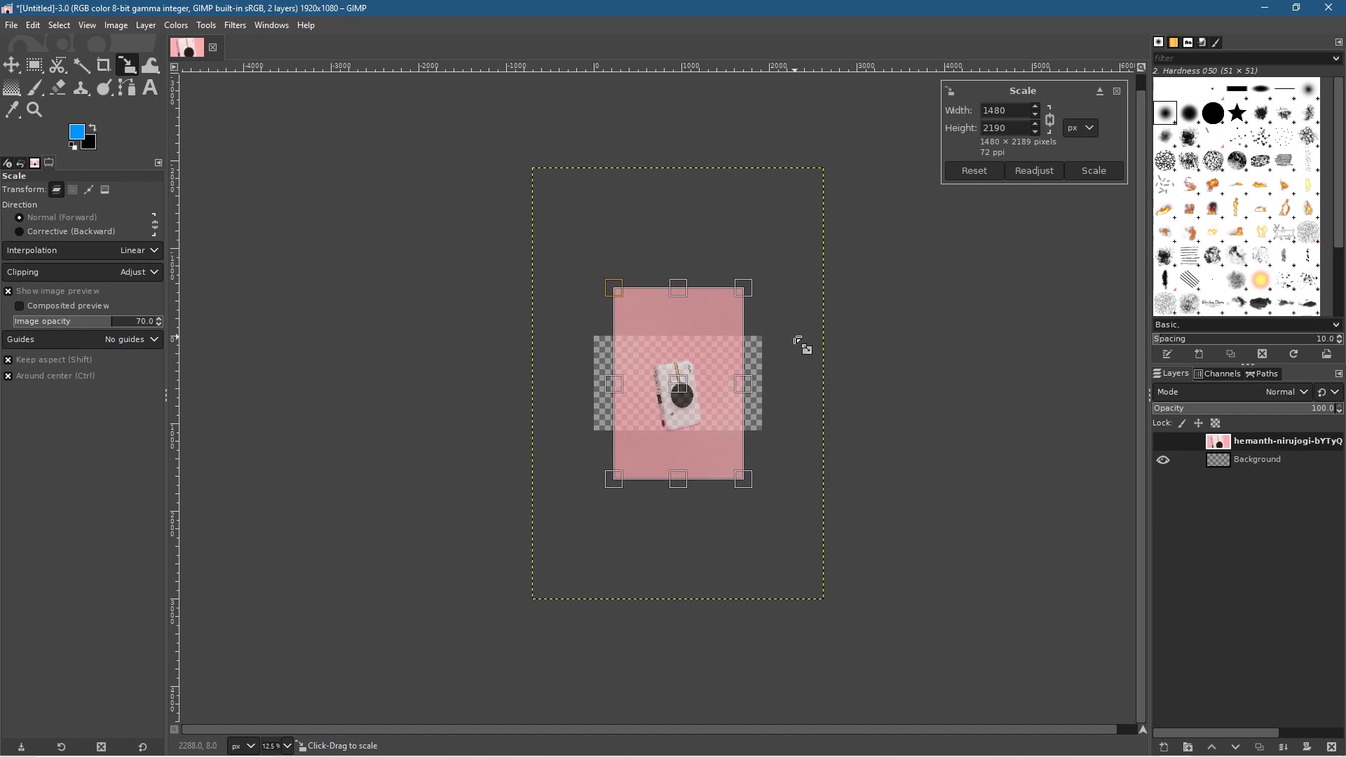
drag(692, 397, 696, 386)
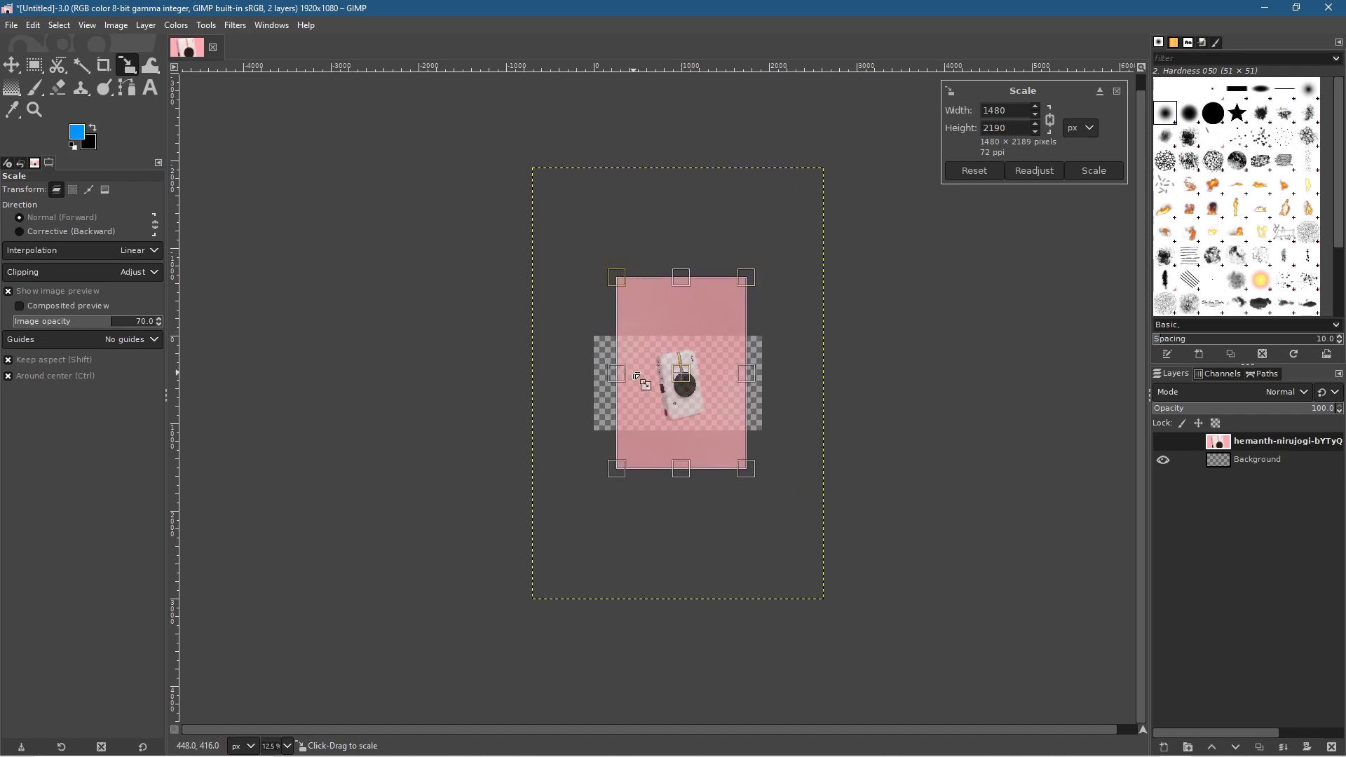
scroll(688, 377, up, 3)
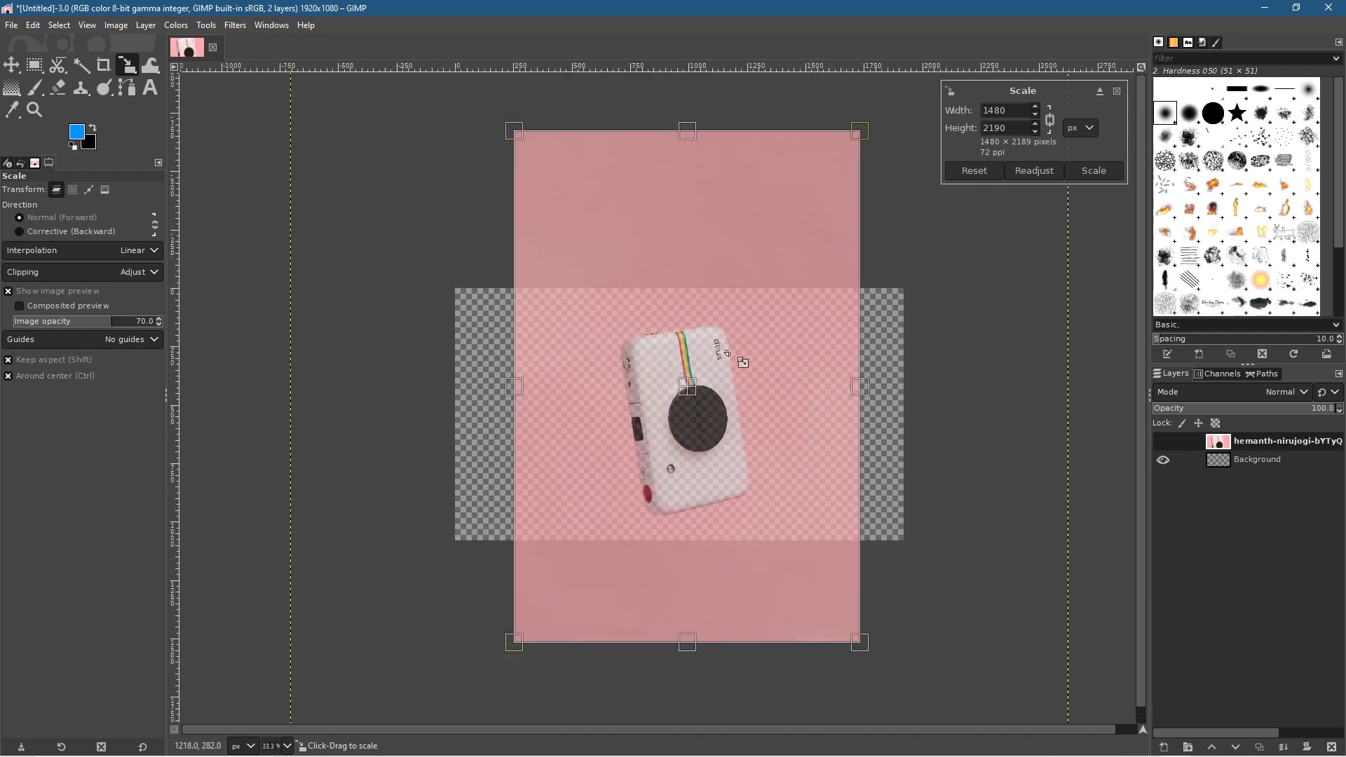
Readjust the image opacity of the scale preview, bringing it back to 70.
key(ctrl)
drag(117, 321, 147, 321)
key(Page_Down)
key(Page_Down)
key(Page_Down)
key(Page_Down)
key(Page_Up)
key(Page_Up)
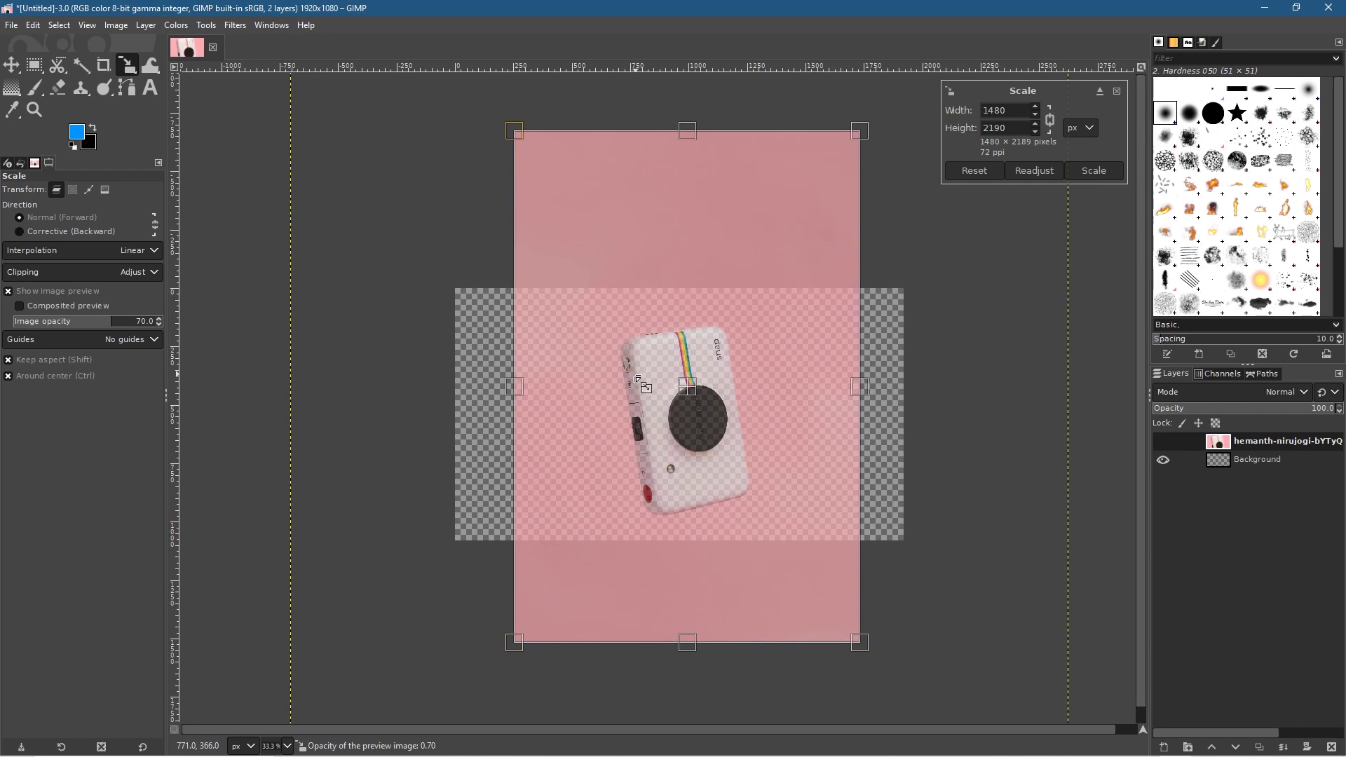
Shrink the photo to about 1339 × 1981 px with the preview opacity at 100 and apply the scaling.
drag(514, 132, 551, 175)
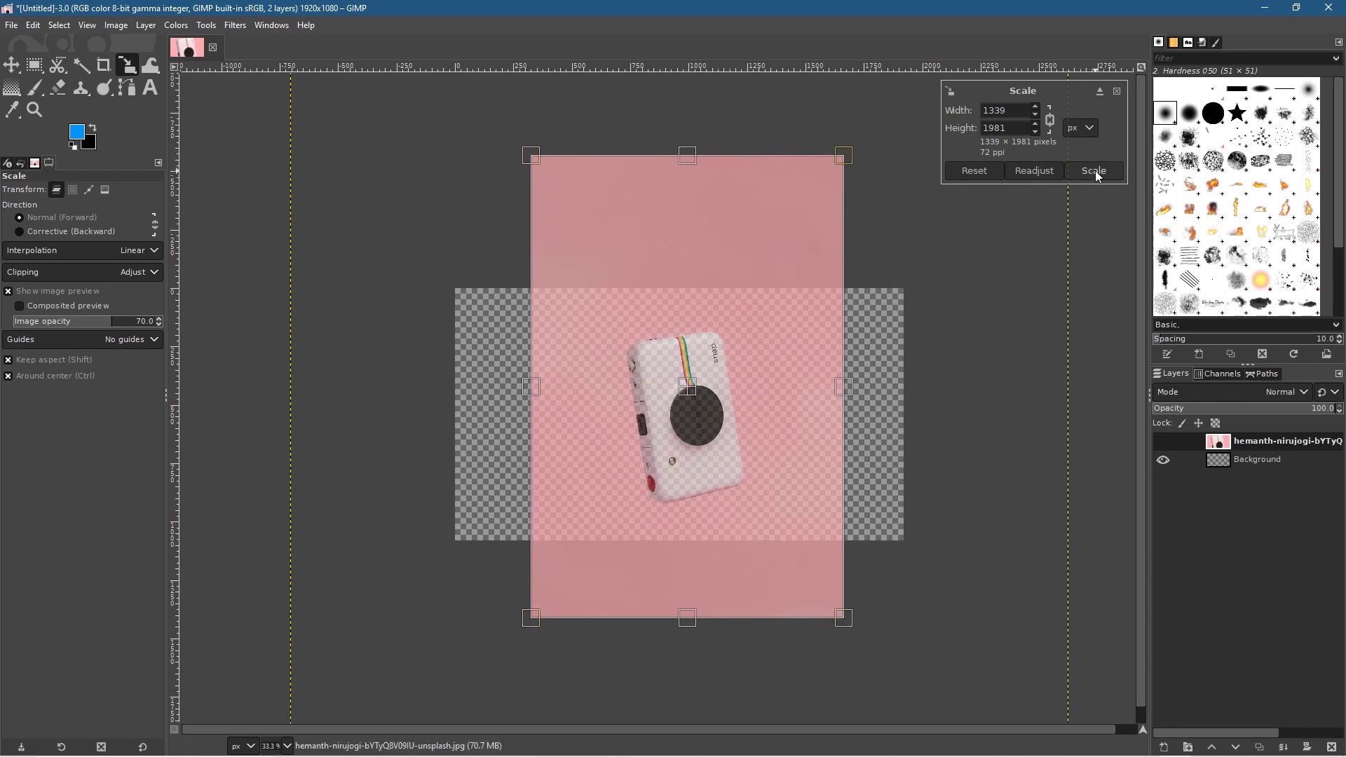
drag(112, 321, 166, 316)
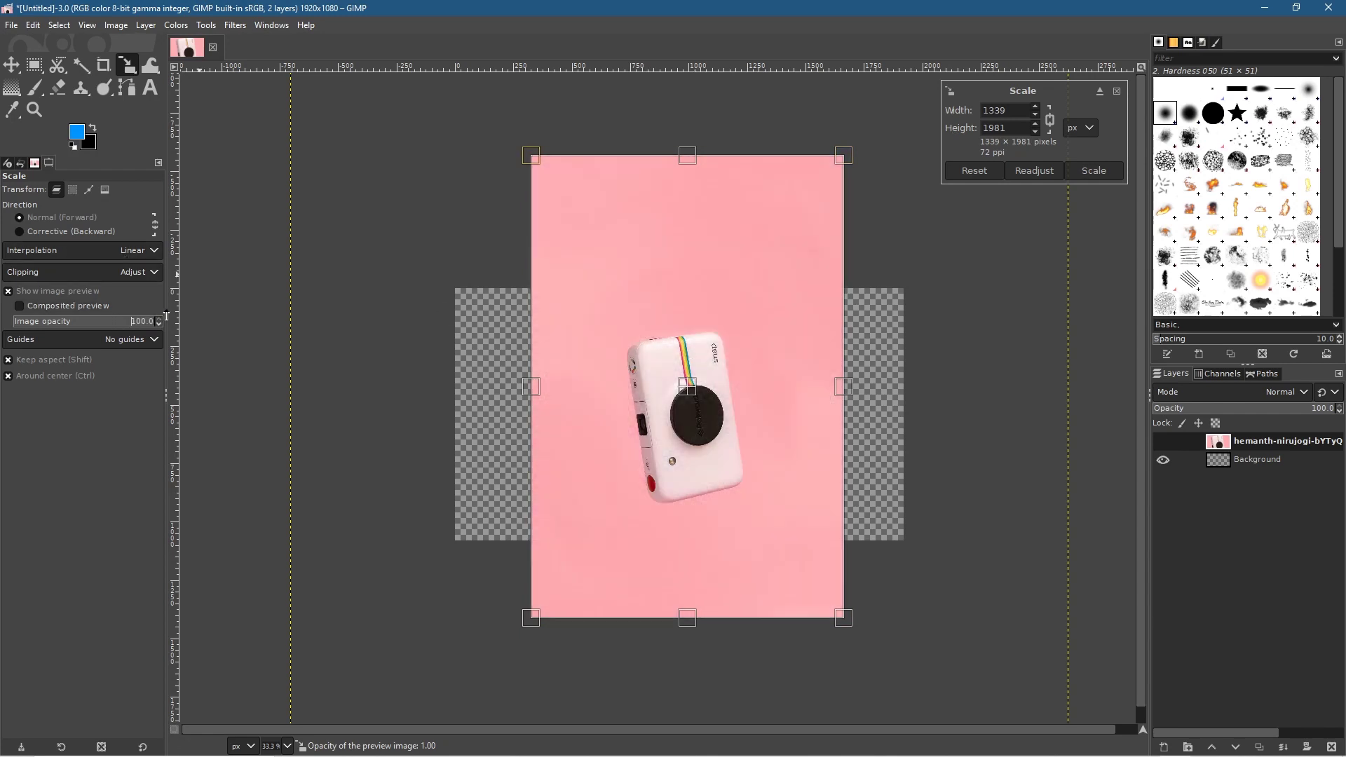
click(1095, 175)
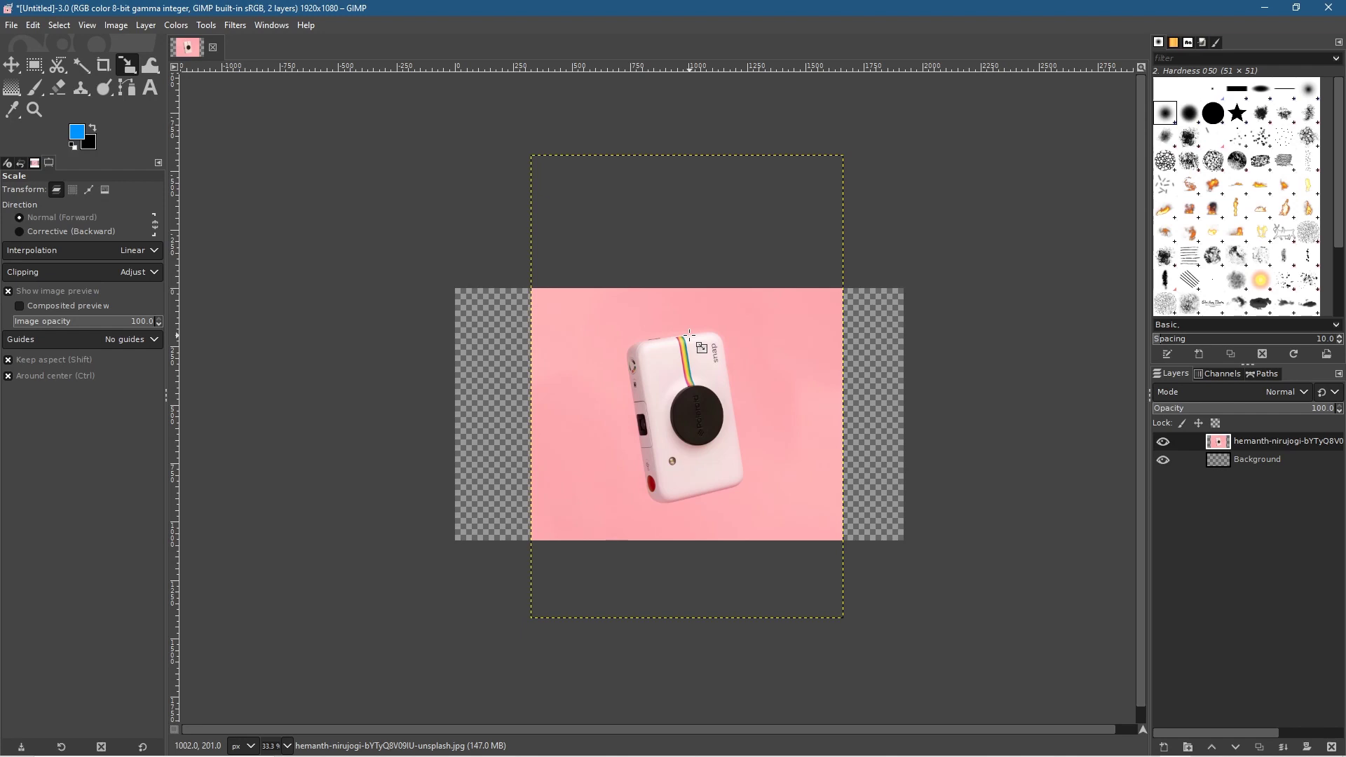
Save the project as edit-01.xcf in the desktop folder Change Background Colour GIMP 2.10.
scroll(689, 335, up, 1)
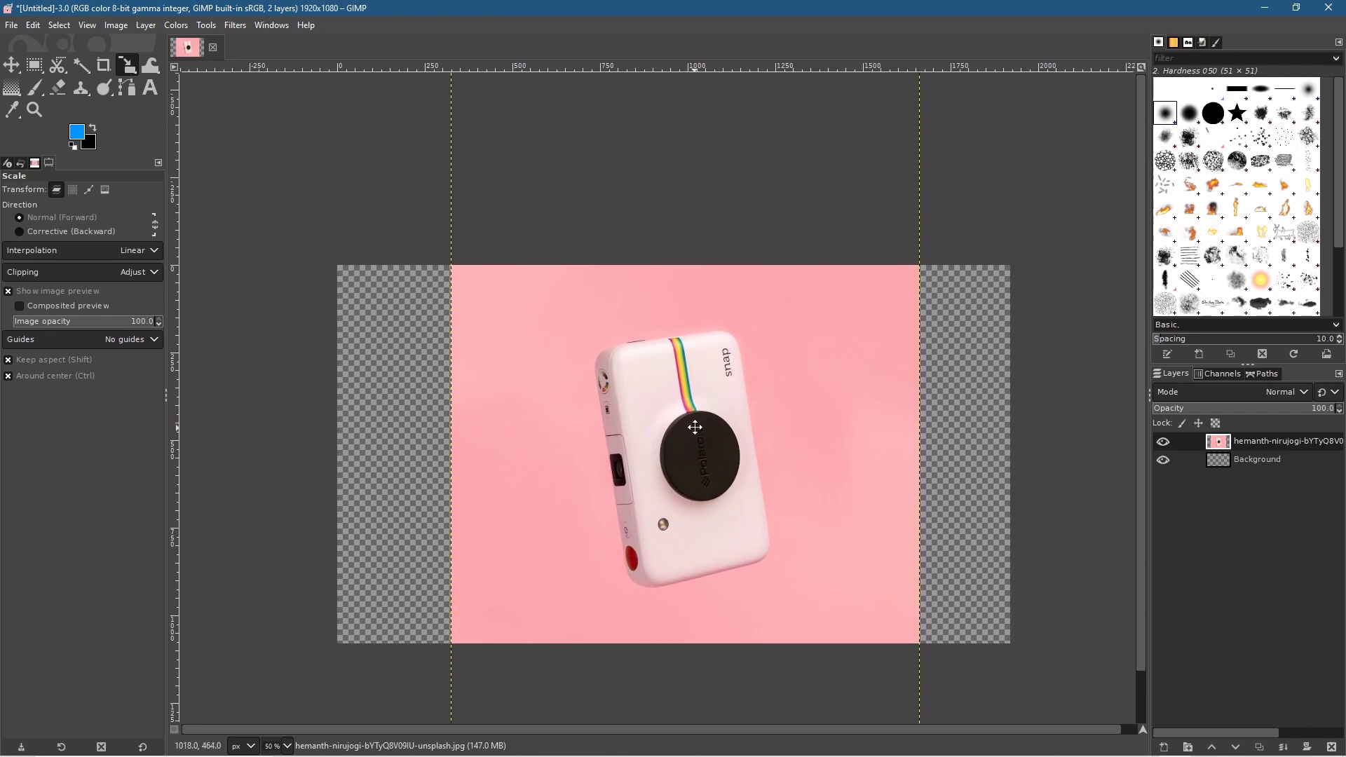
scroll(704, 393, down, 2)
scroll(687, 367, down, 1)
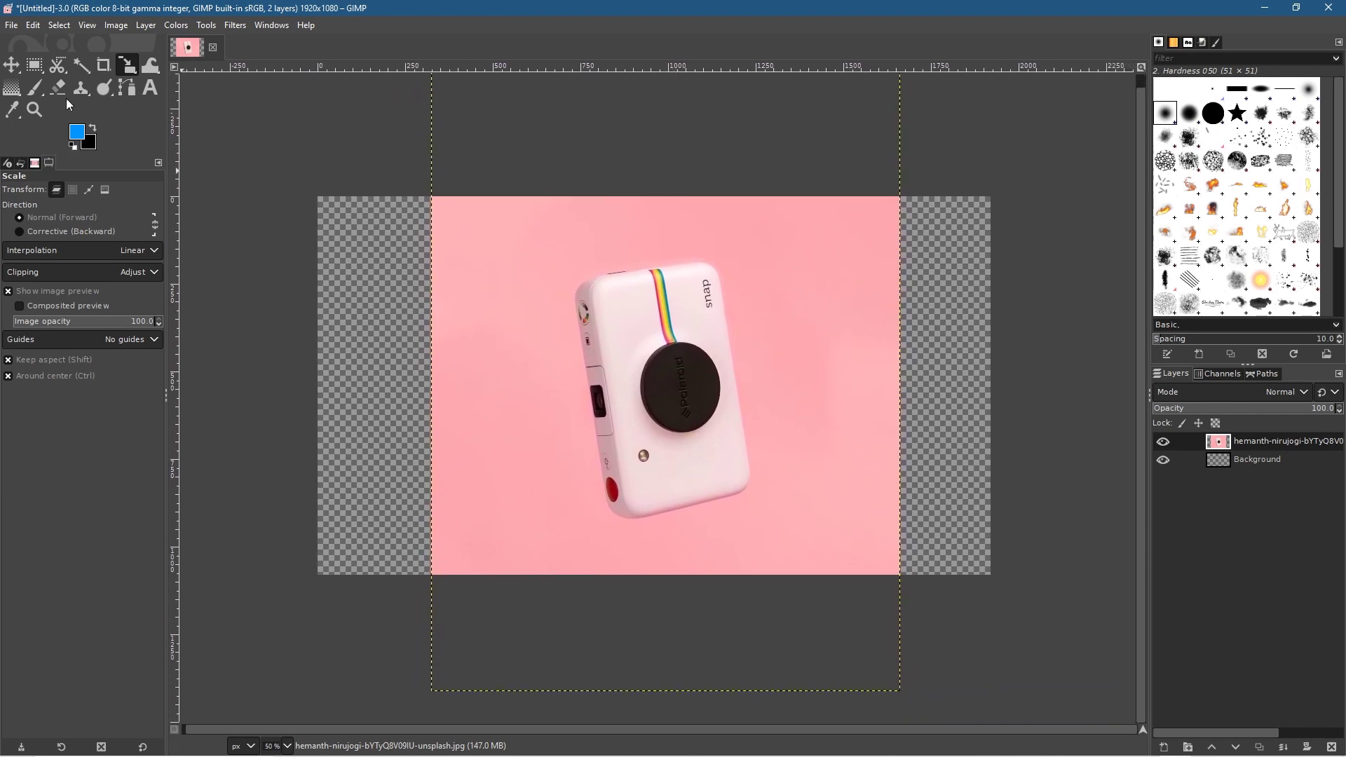
click(12, 65)
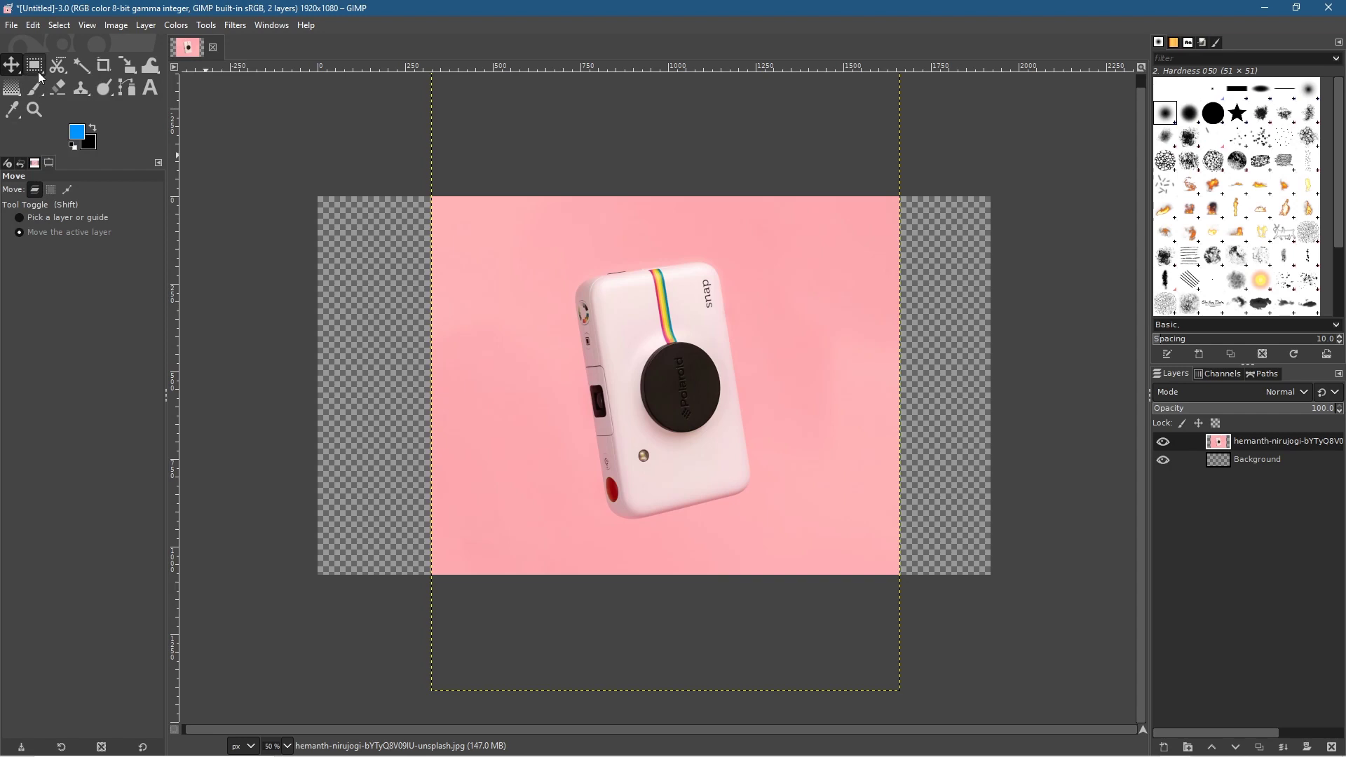
click(10, 25)
click(56, 181)
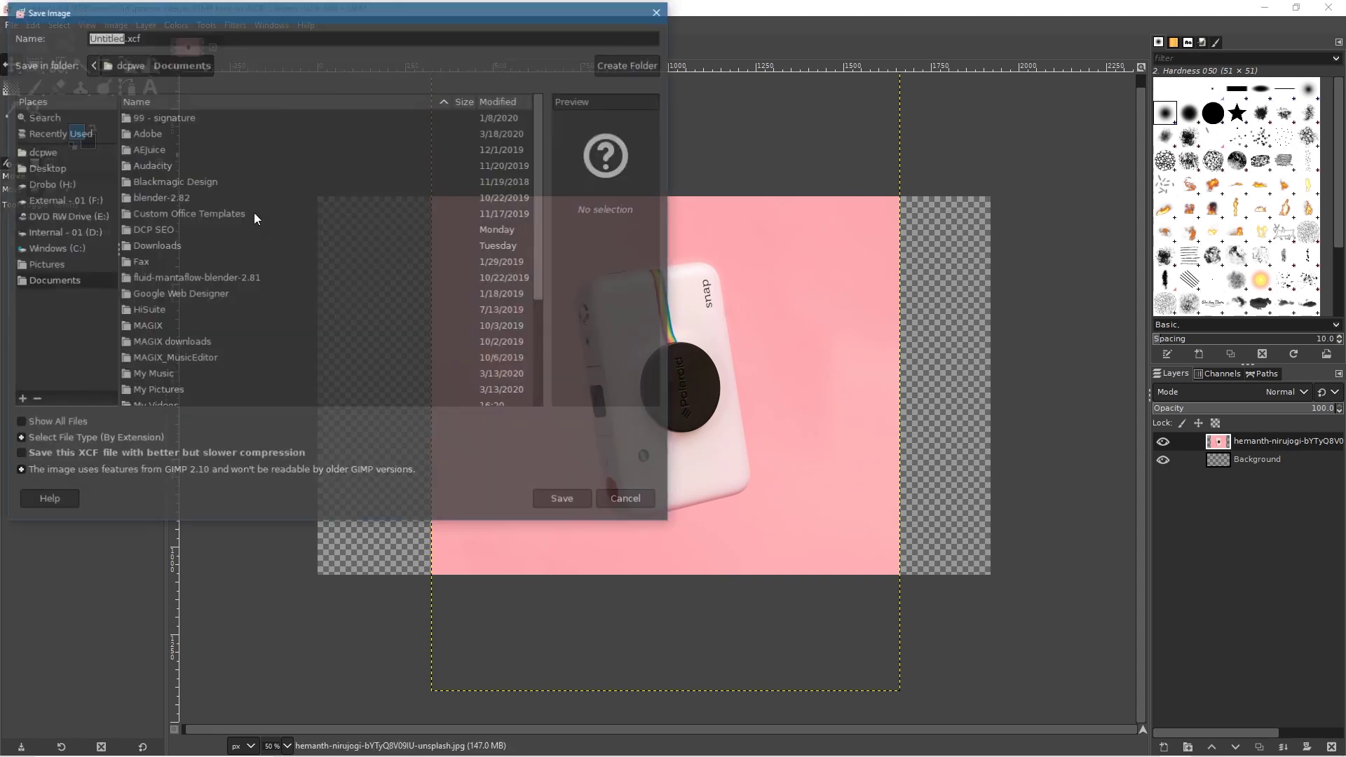
click(60, 167)
double_click(171, 182)
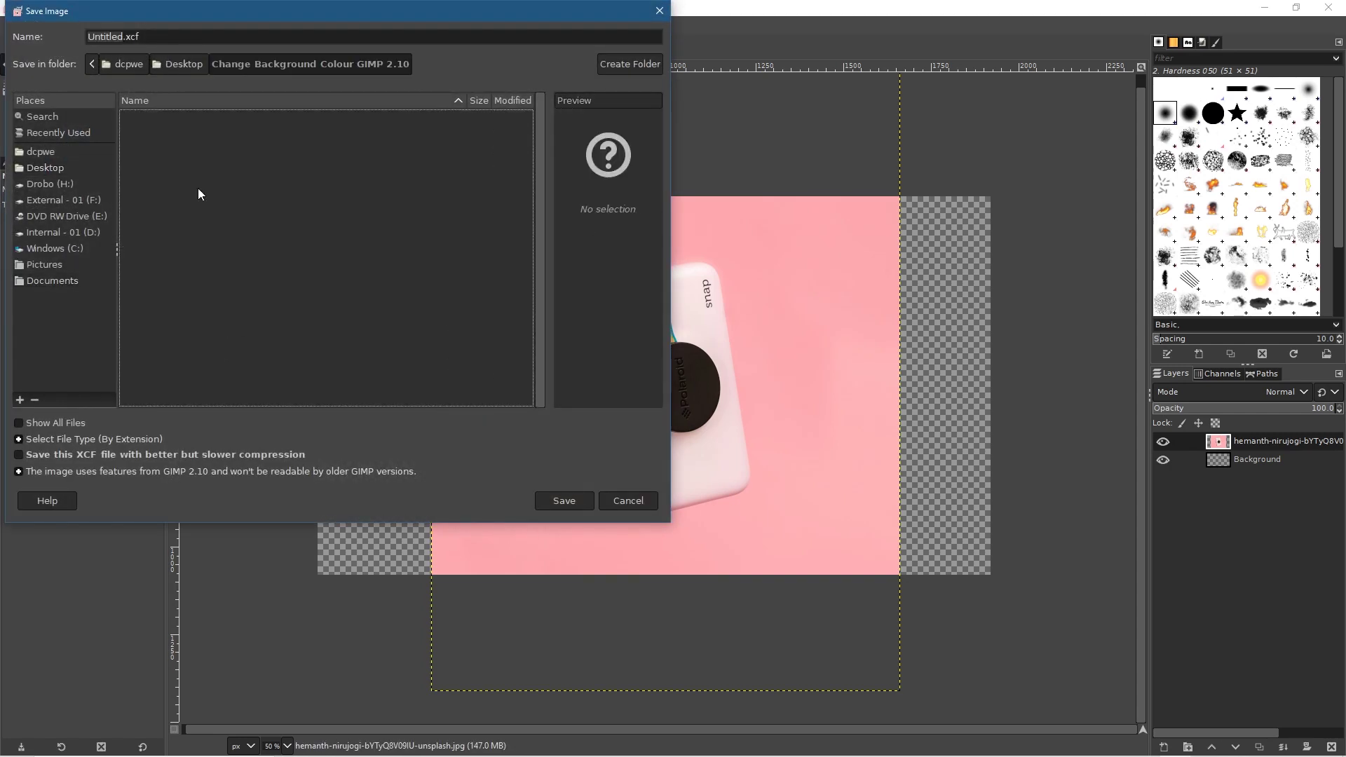
click(118, 37)
double_click(119, 37)
text(edit-01)
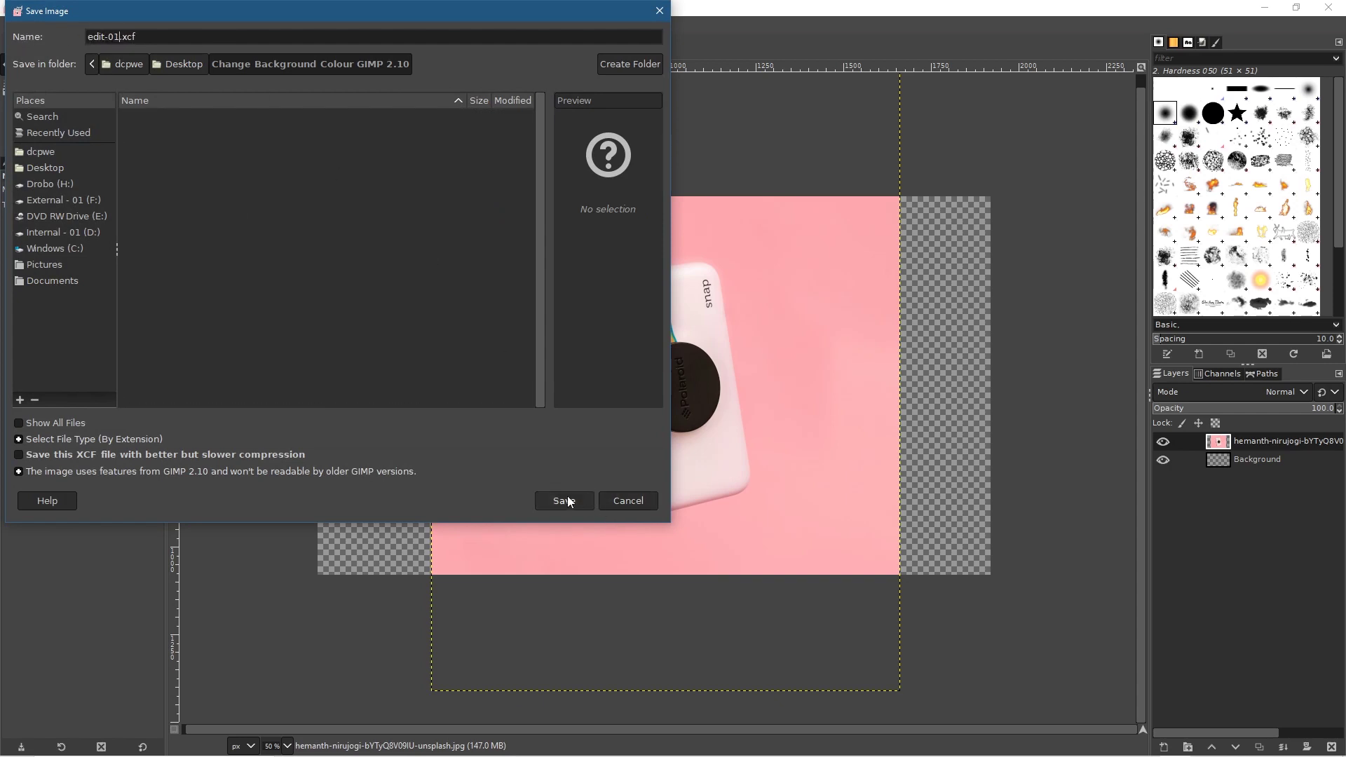
click(564, 501)
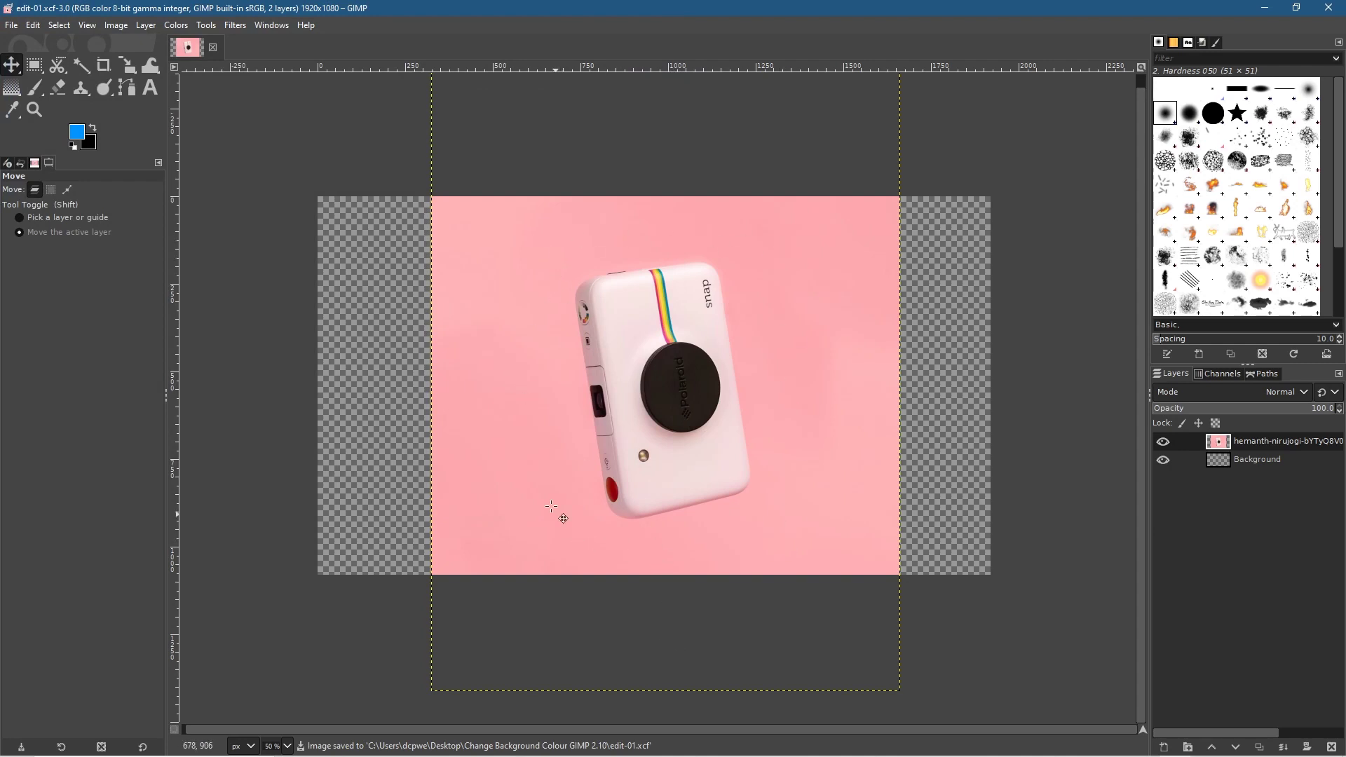
Crop only the photo layer to a region of about 824 × 926 px around the camera.
click(107, 66)
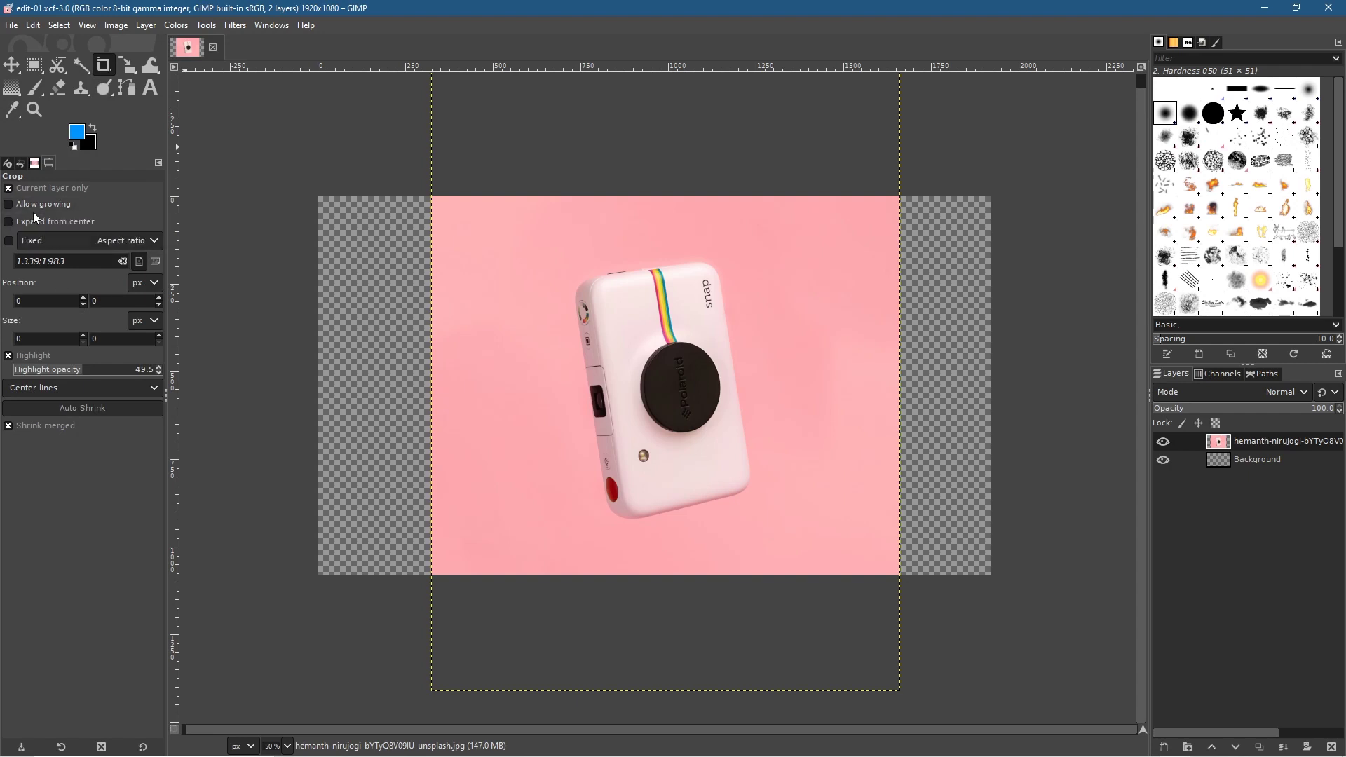
double_click(18, 230)
mouse_move(537, 250)
mouse_down()
mouse_move(679, 358)
mouse_move(811, 549)
mouse_move(558, 242)
mouse_up()
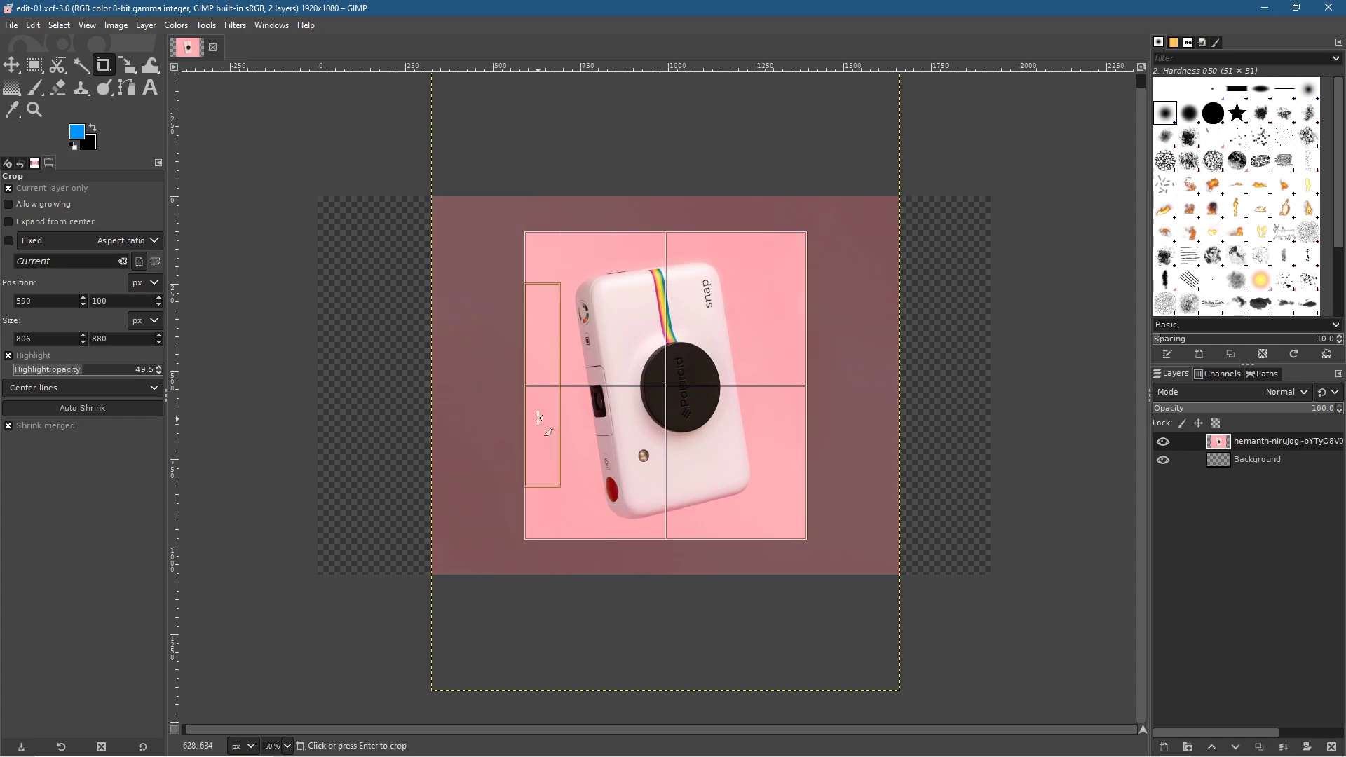
click(522, 388)
drag(524, 228, 792, 544)
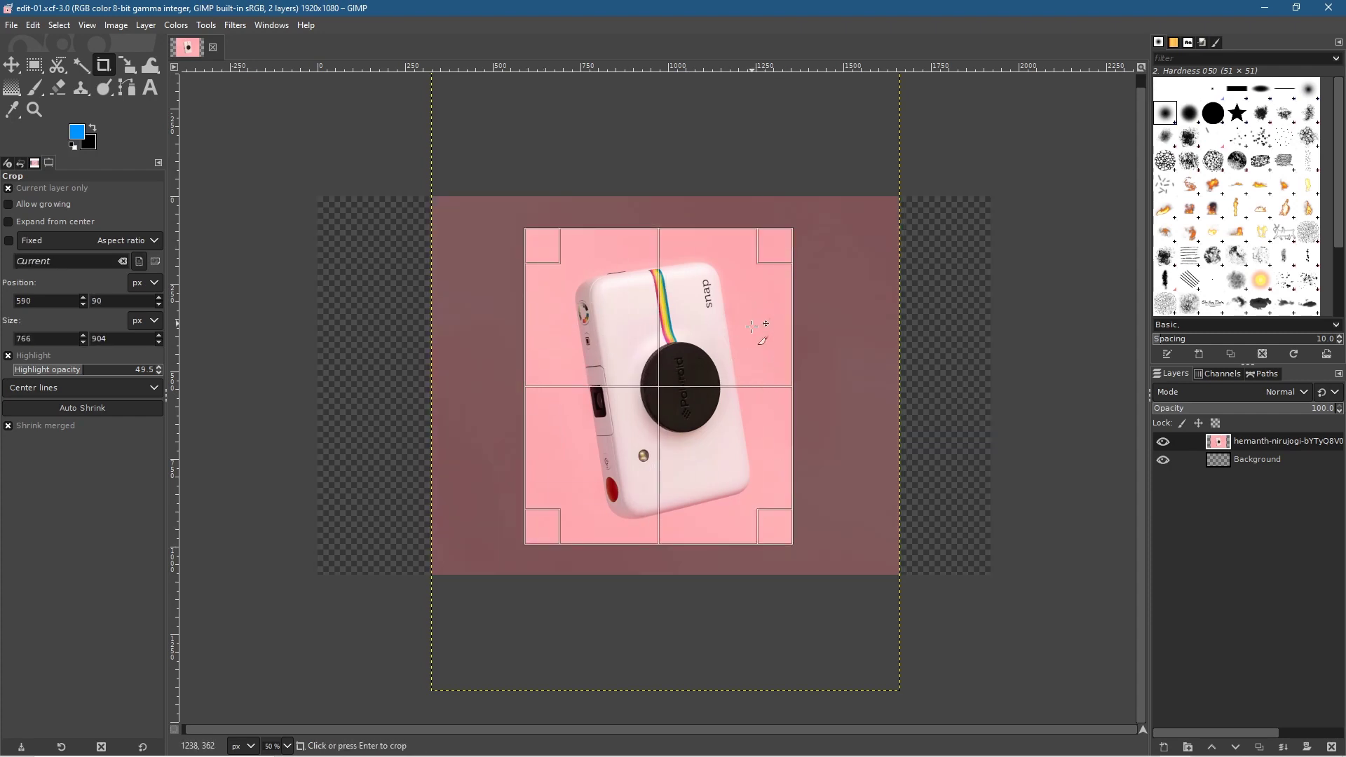
drag(767, 249, 773, 249)
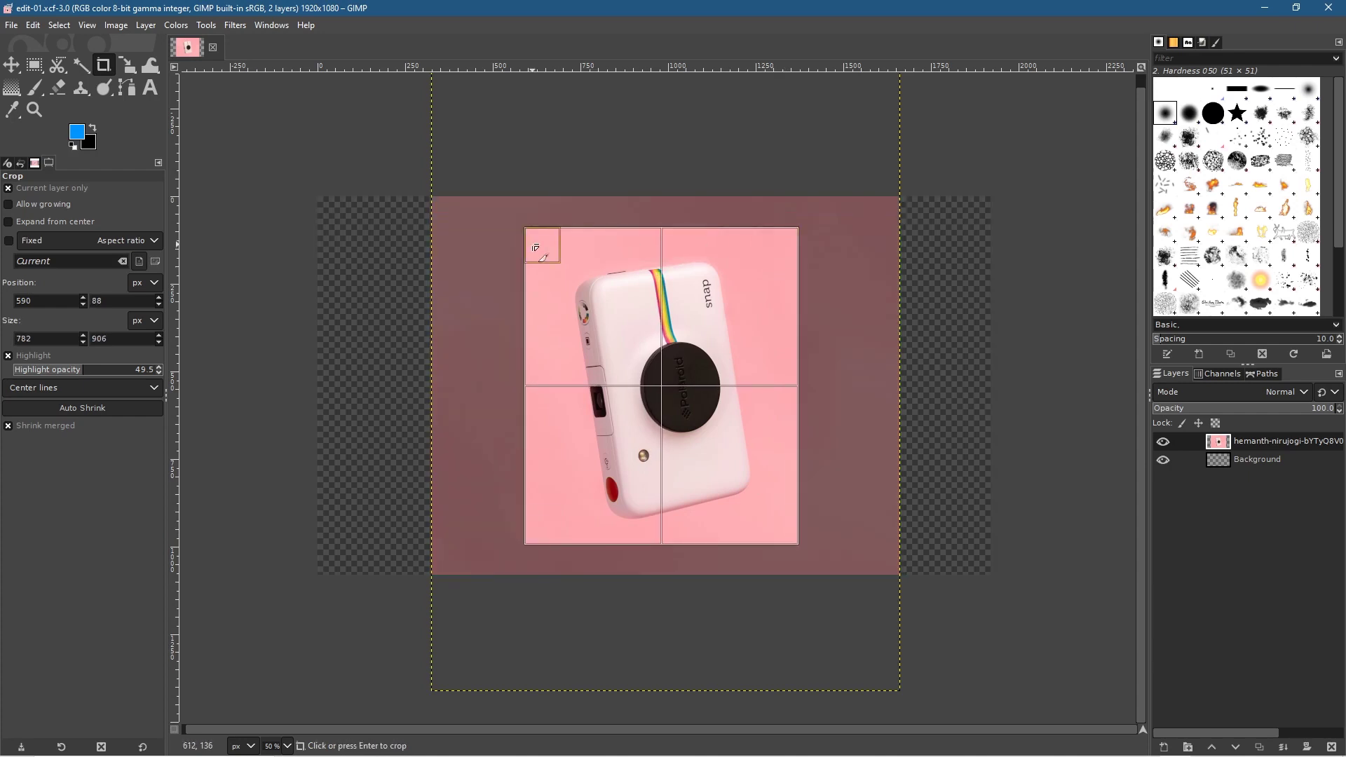
drag(536, 246, 522, 240)
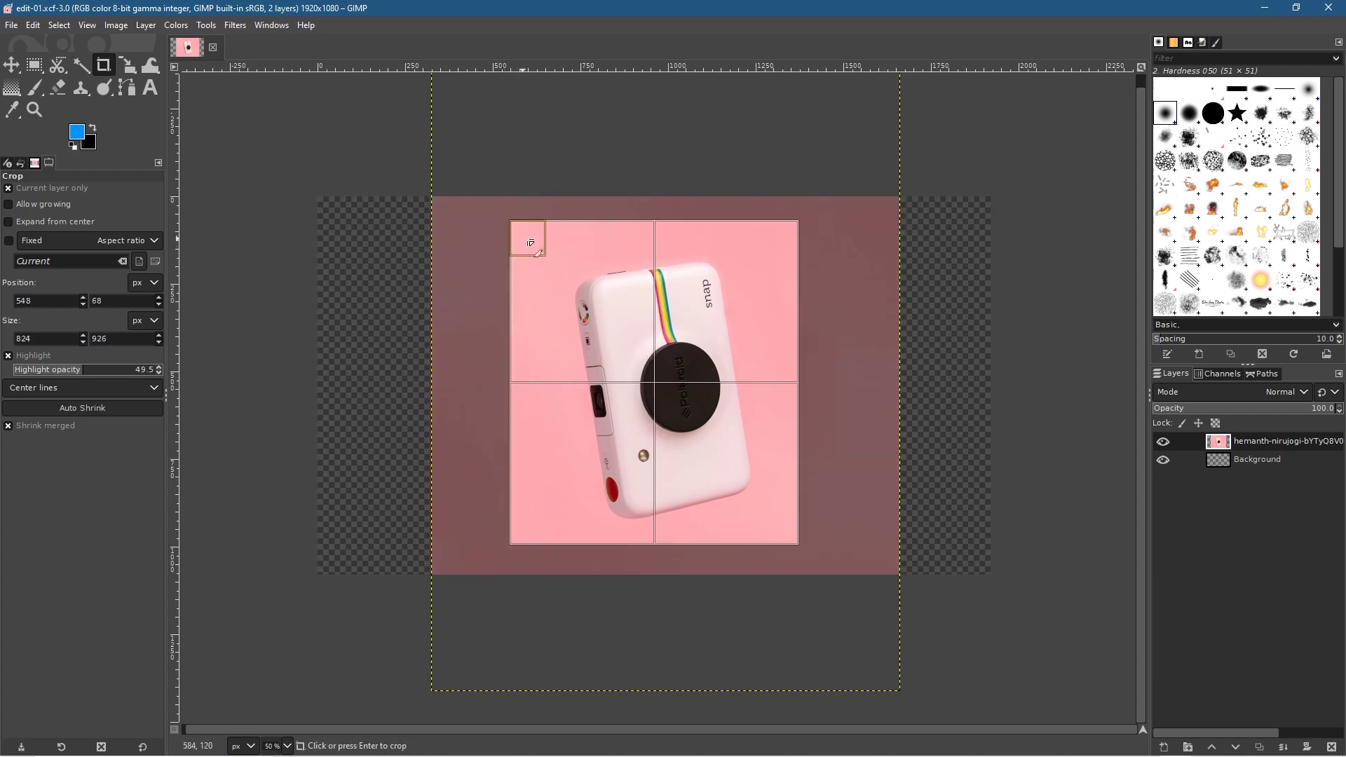
click(556, 334)
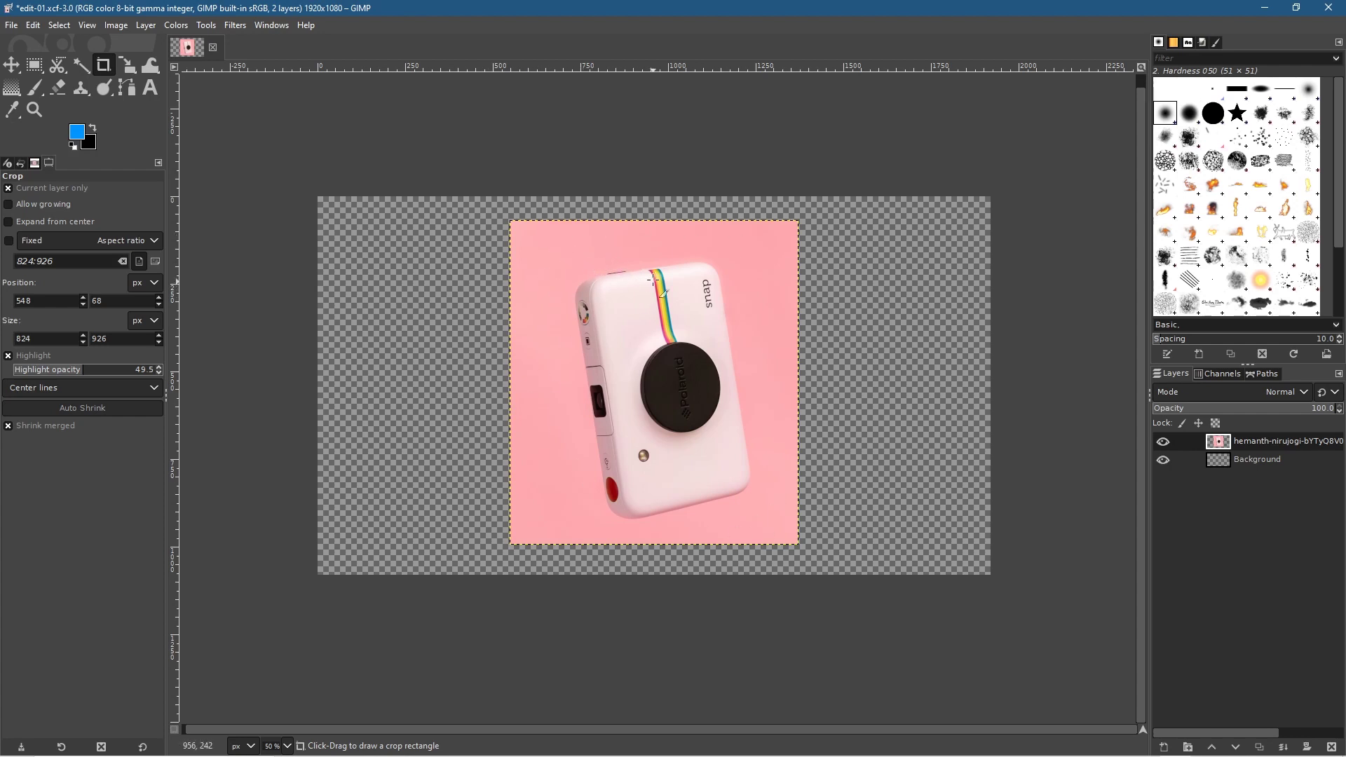
Fuzzy-select the pink area around the camera on the photo layer, cut it out and clear the selection.
click(78, 65)
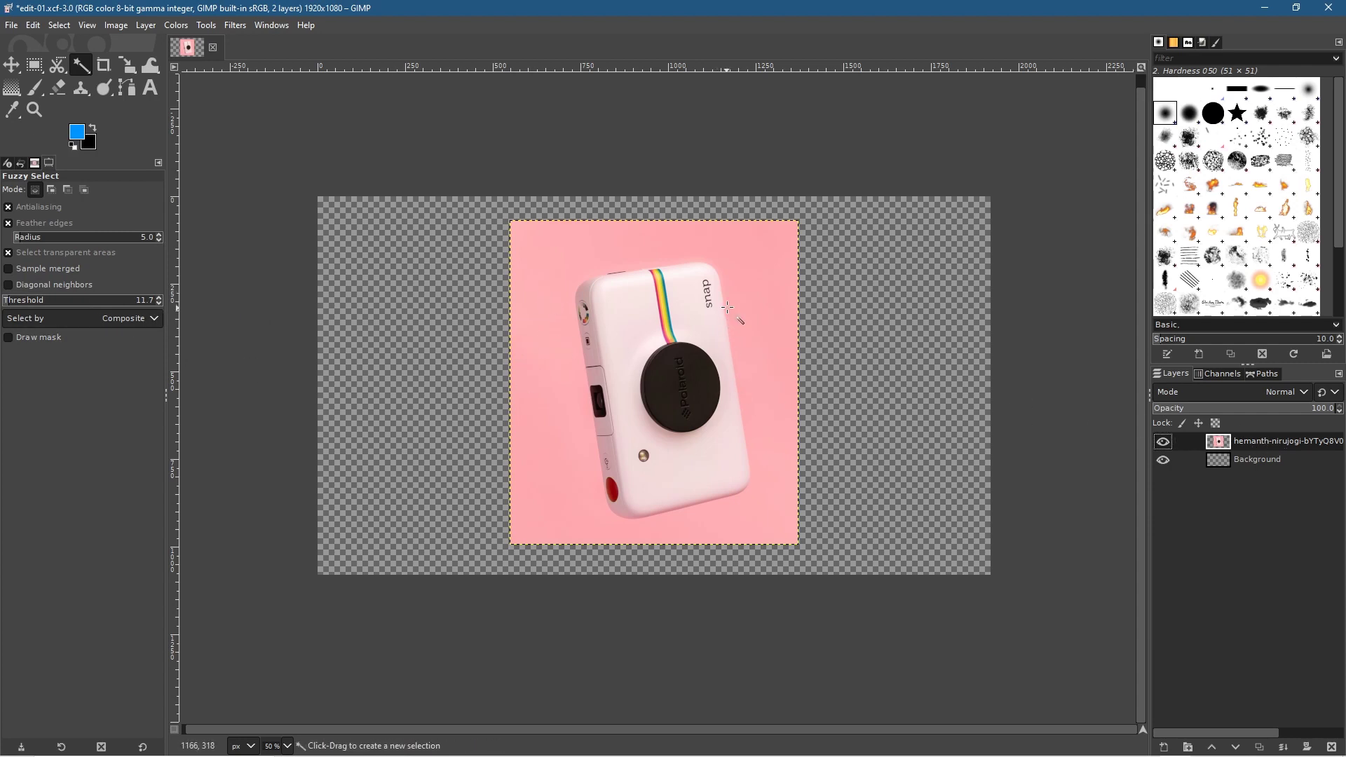
click(752, 292)
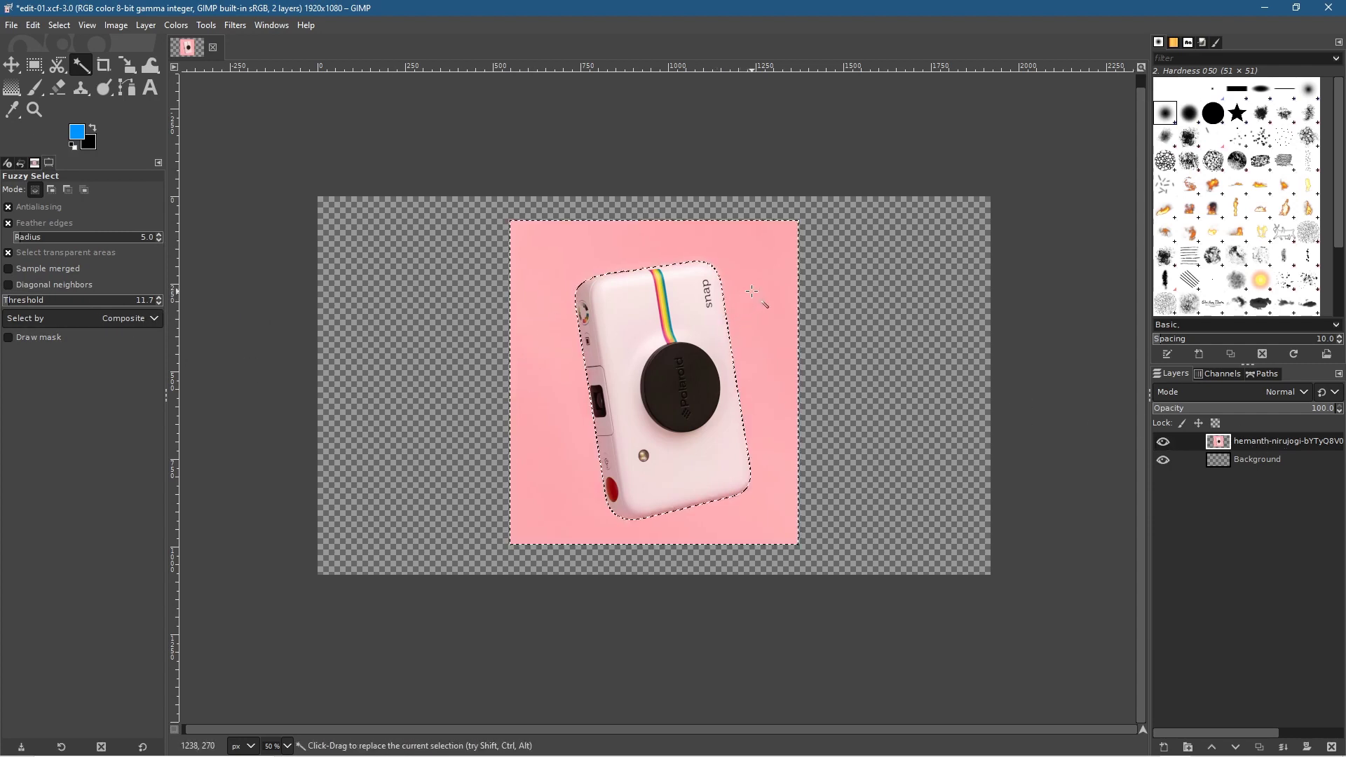
click(33, 25)
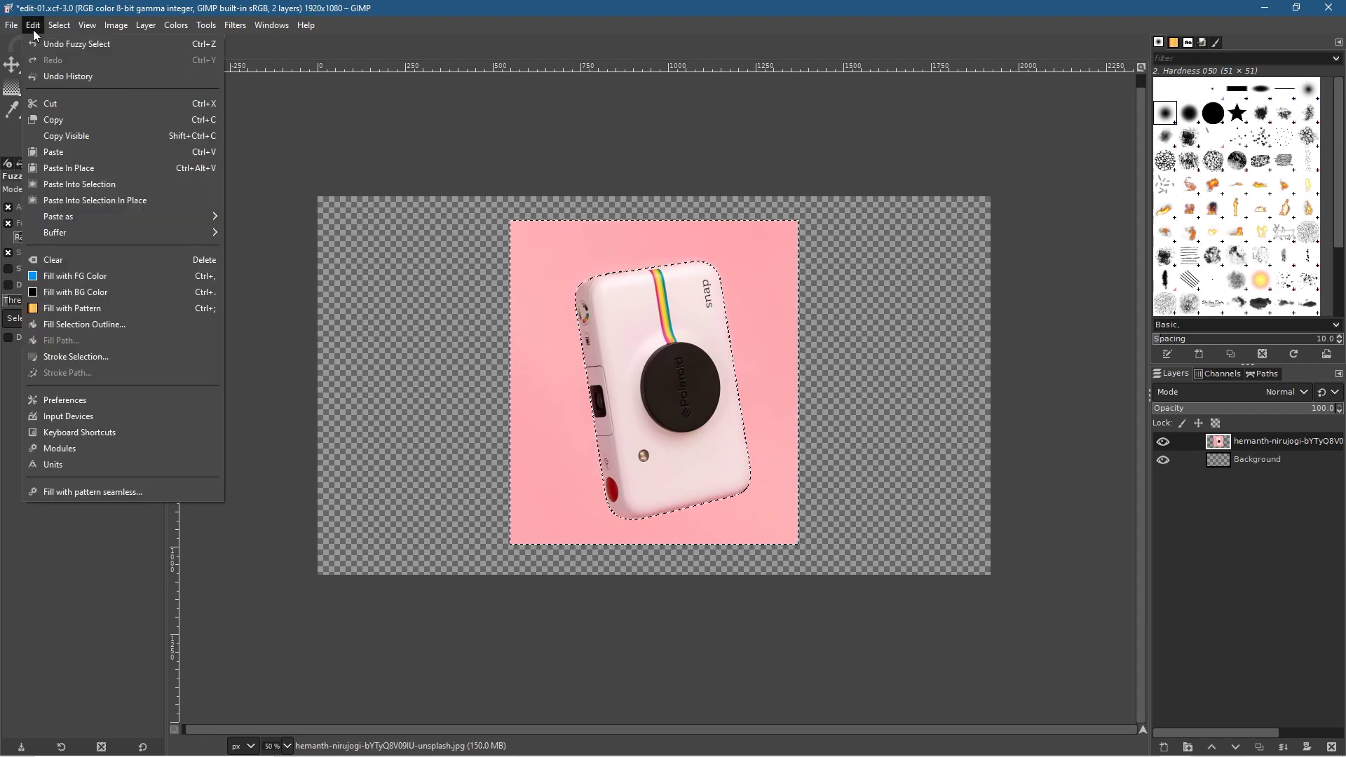
click(49, 106)
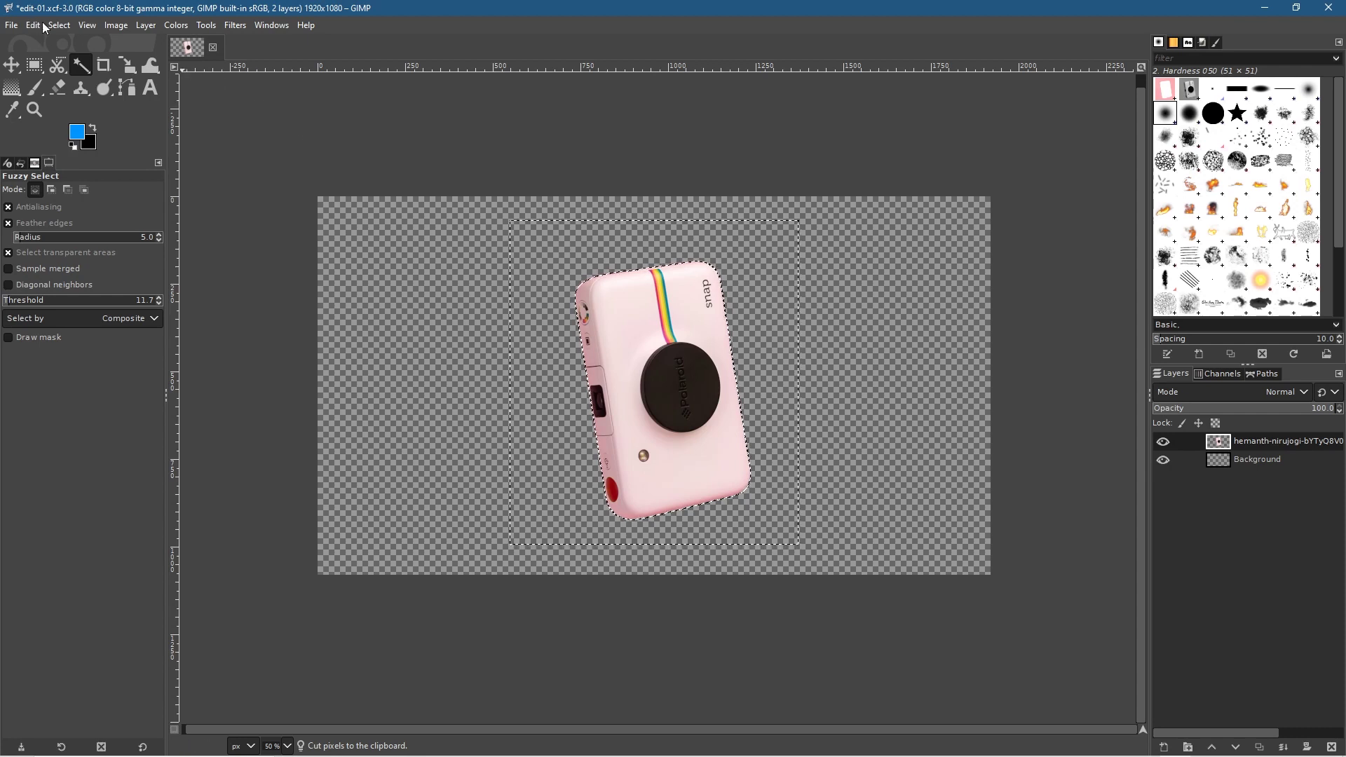
click(59, 26)
click(82, 62)
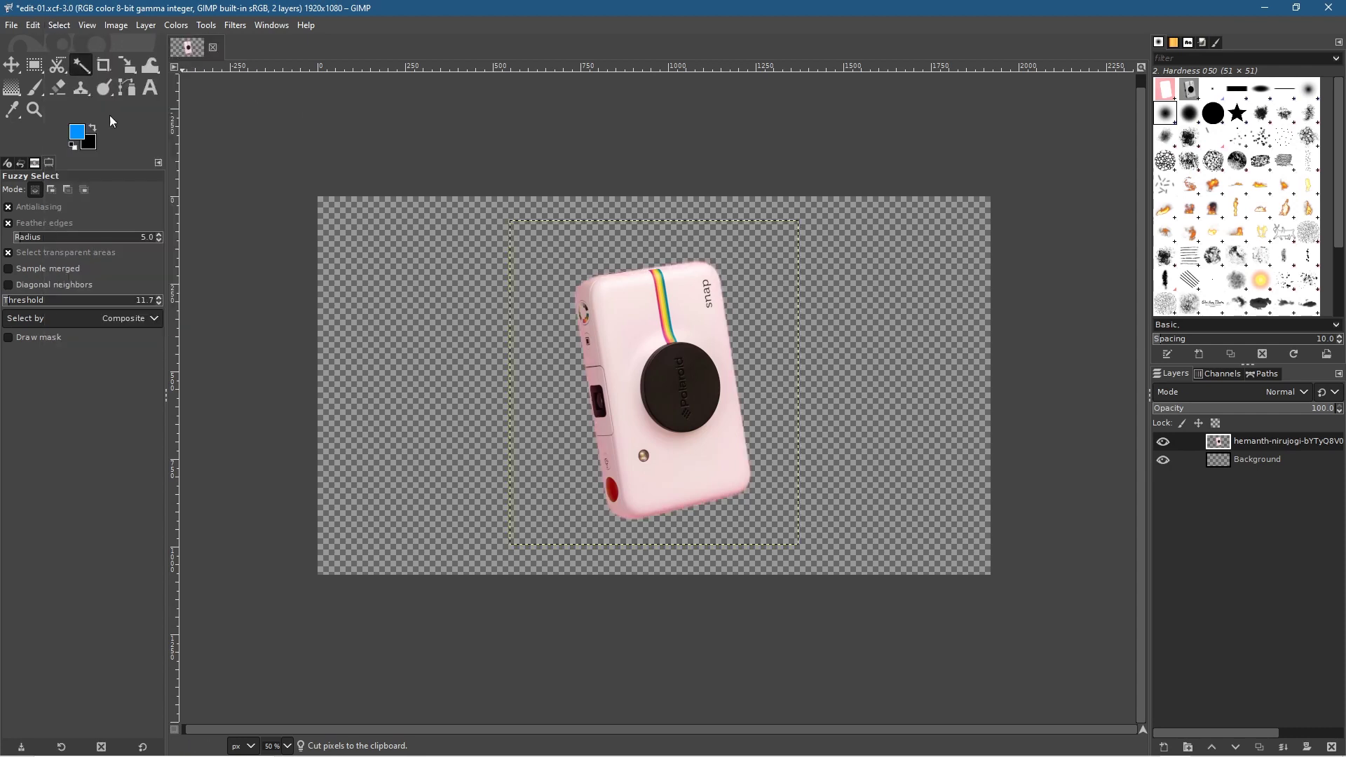
Bucket-fill the Background layer with the blue foreground colour 0094ff.
click(1263, 457)
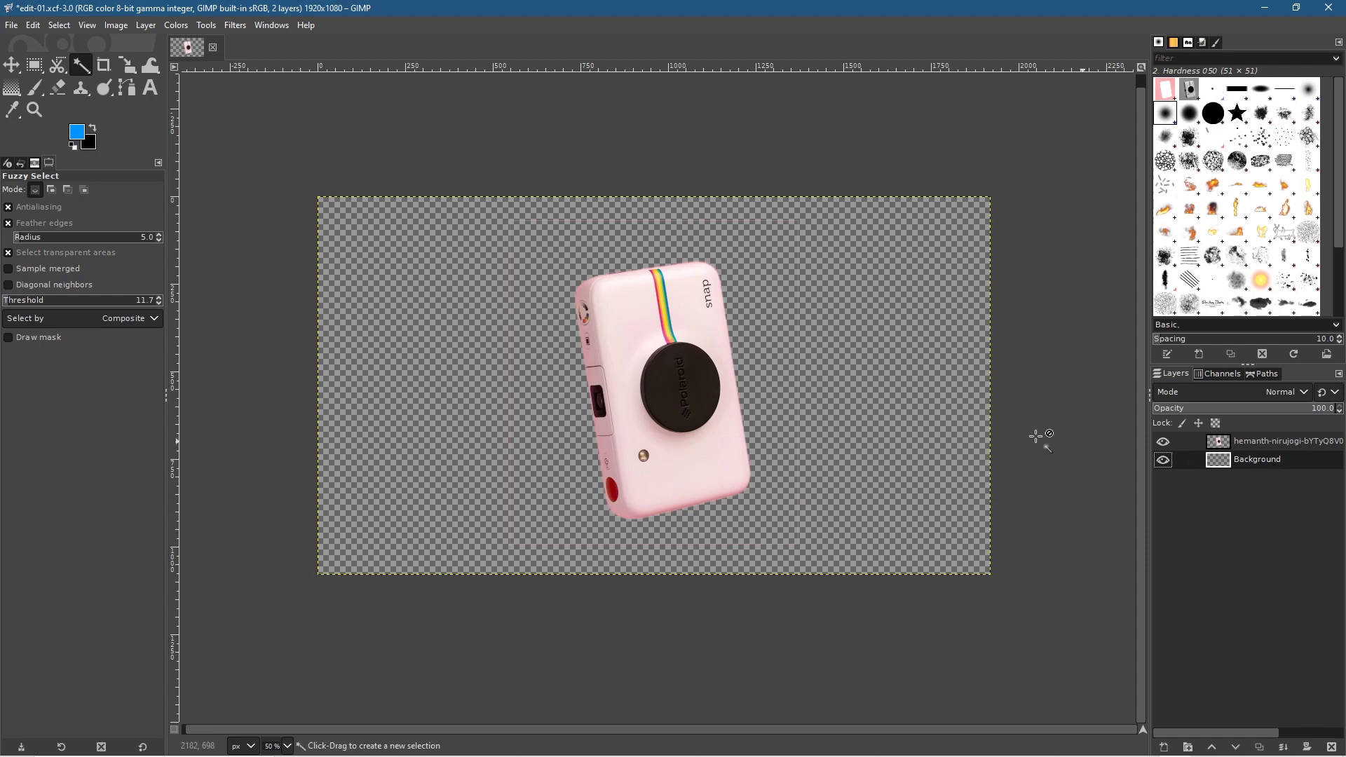
click(12, 88)
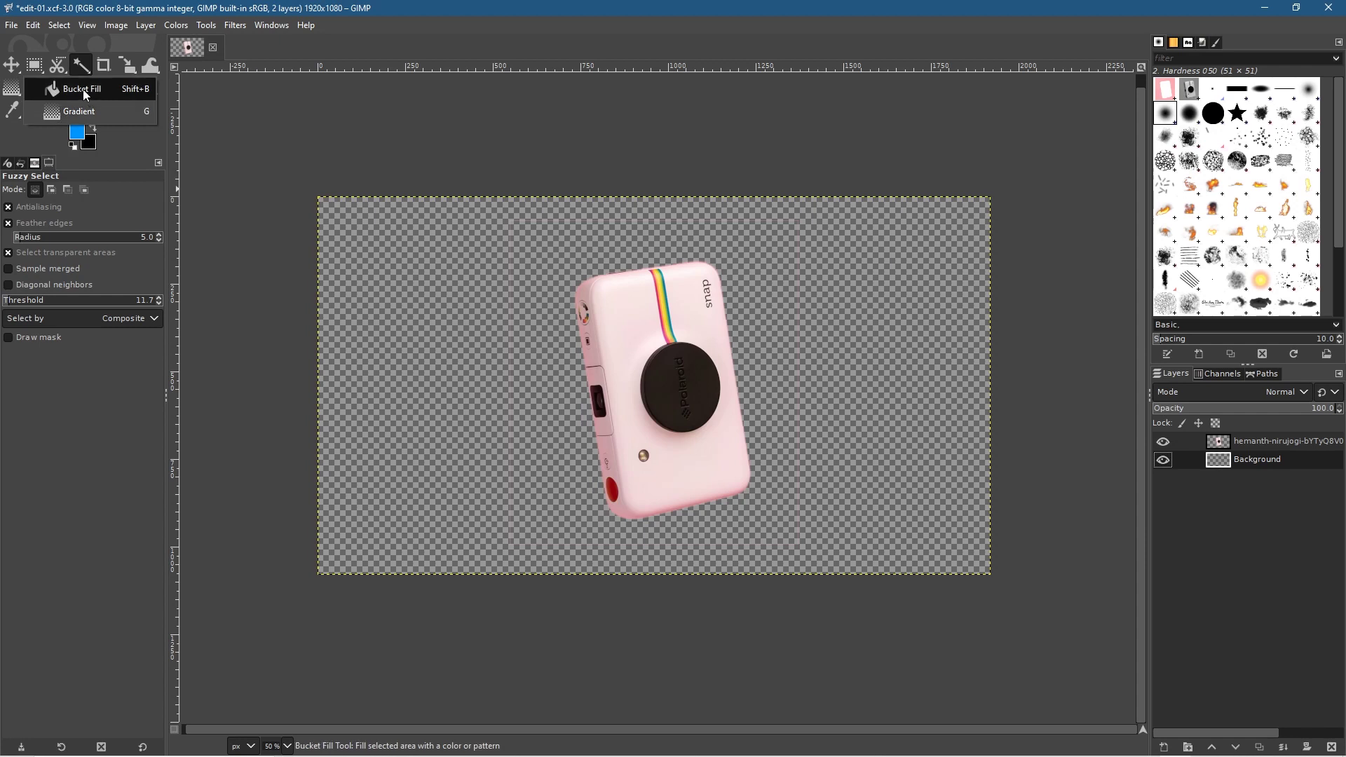
click(84, 95)
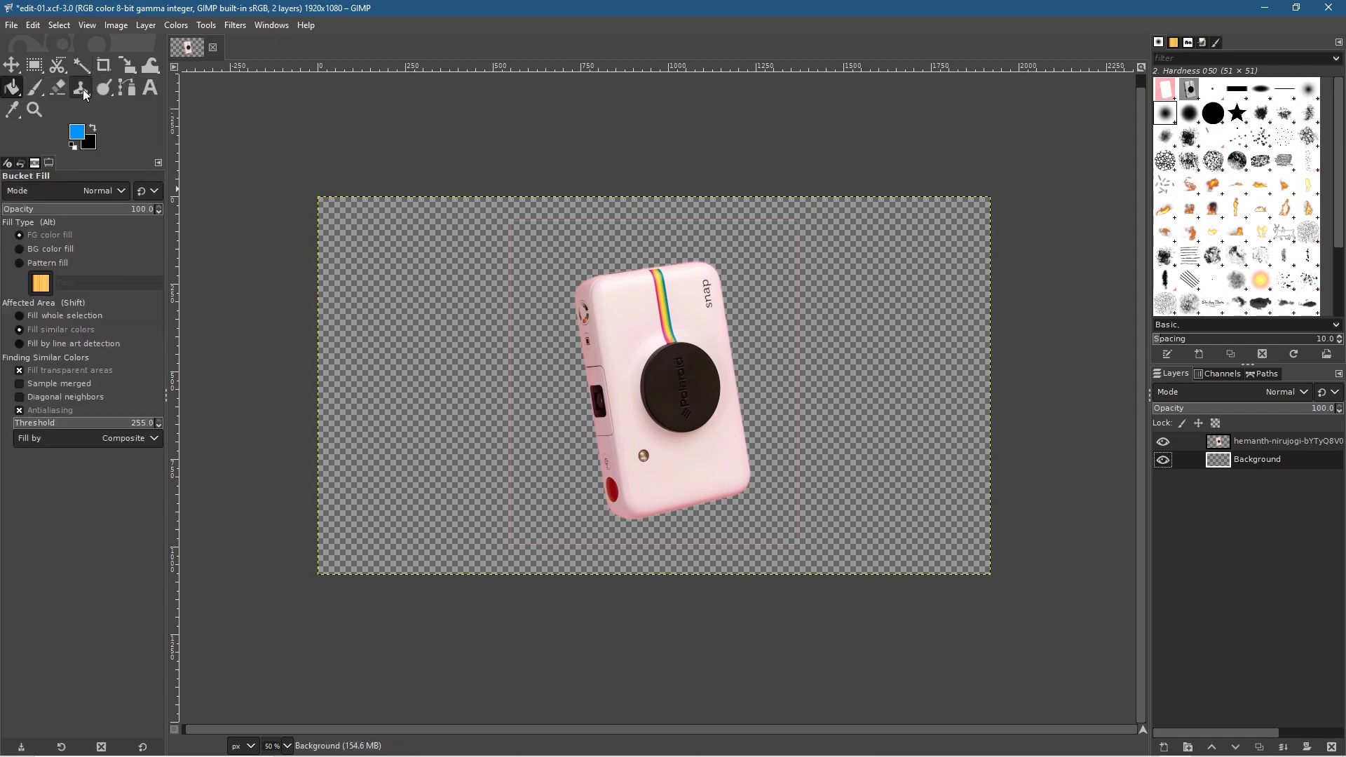
click(77, 131)
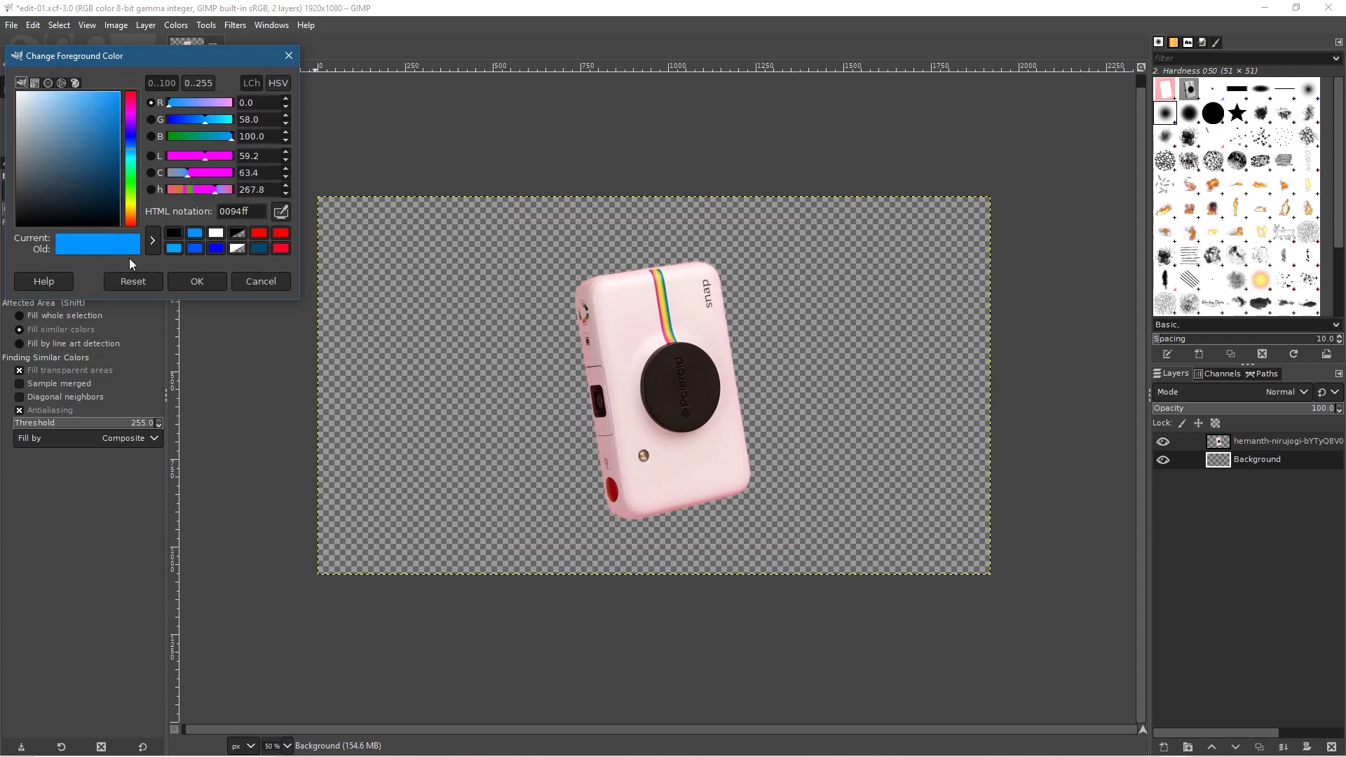
click(197, 281)
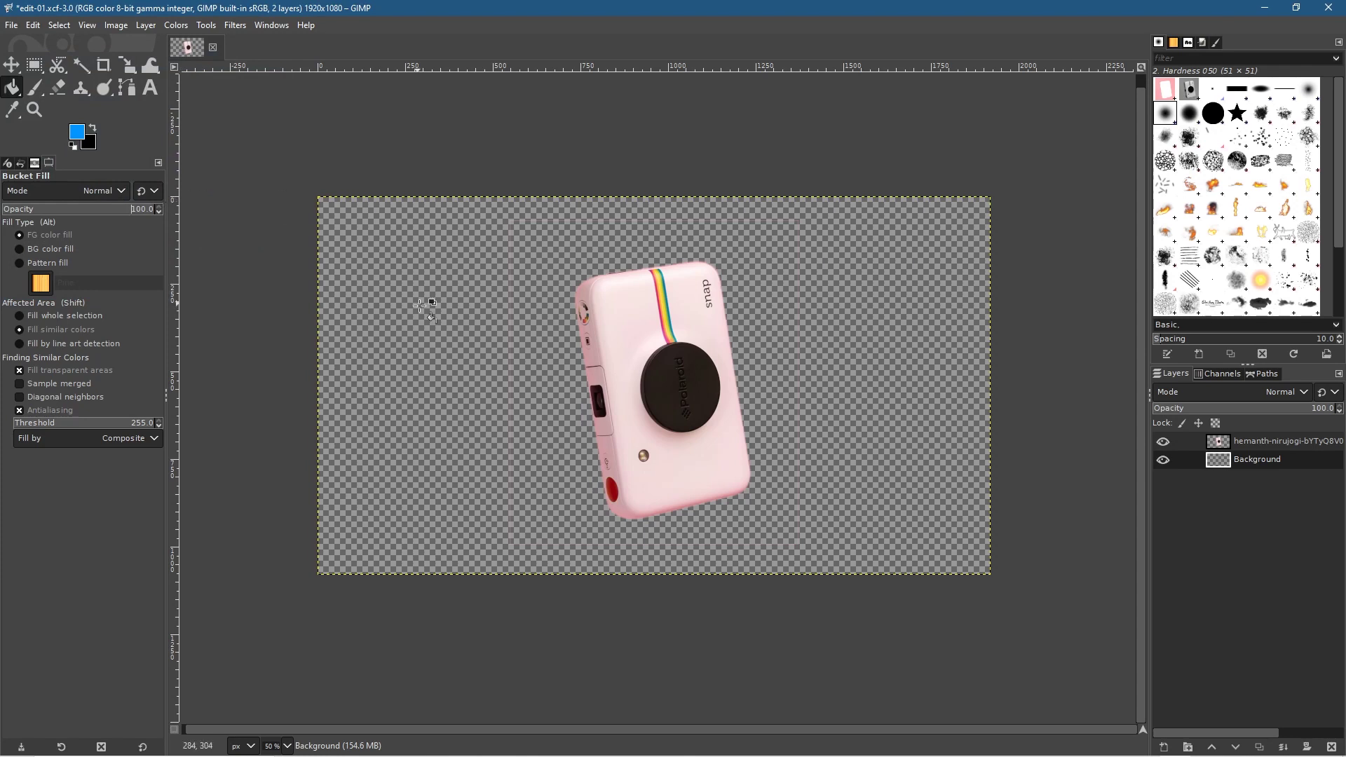
click(1261, 460)
click(423, 287)
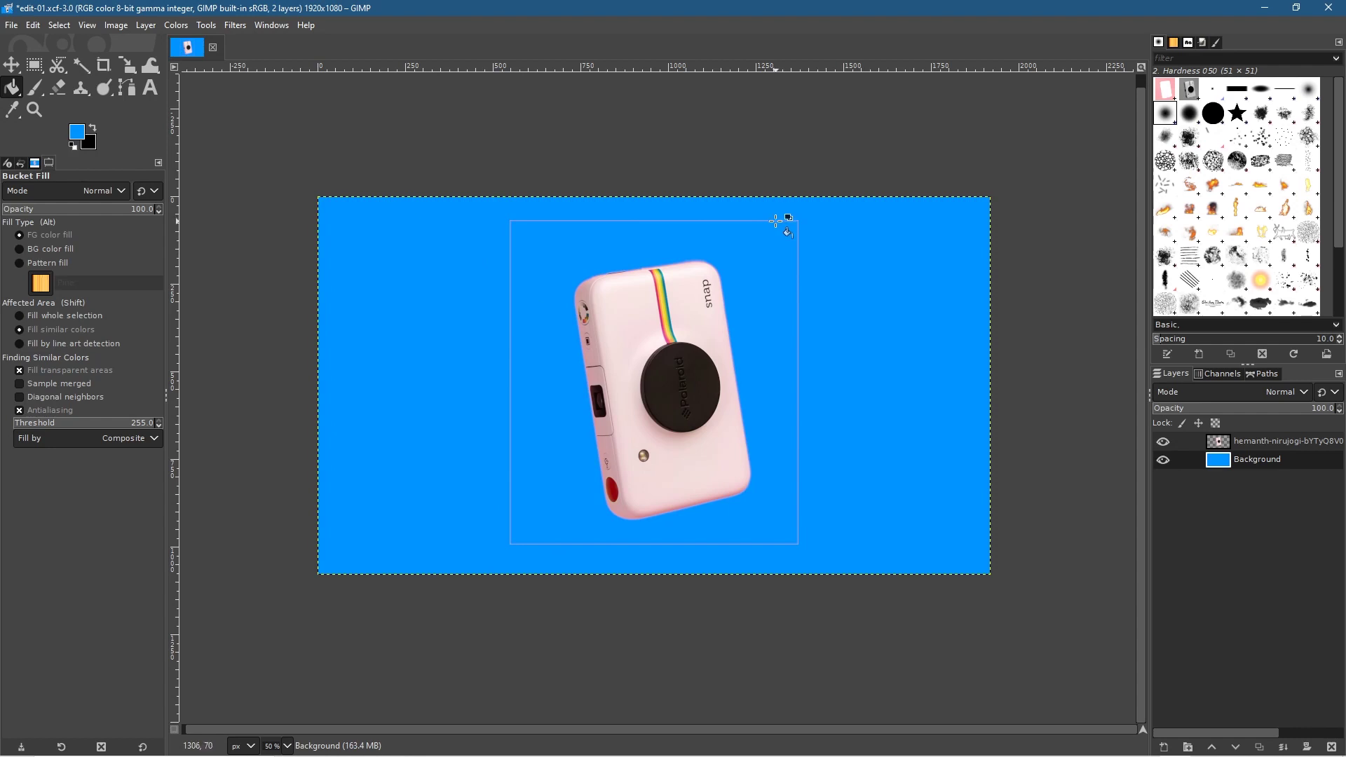
Activate the Eraser, make Background the active layer and save the project.
click(1271, 441)
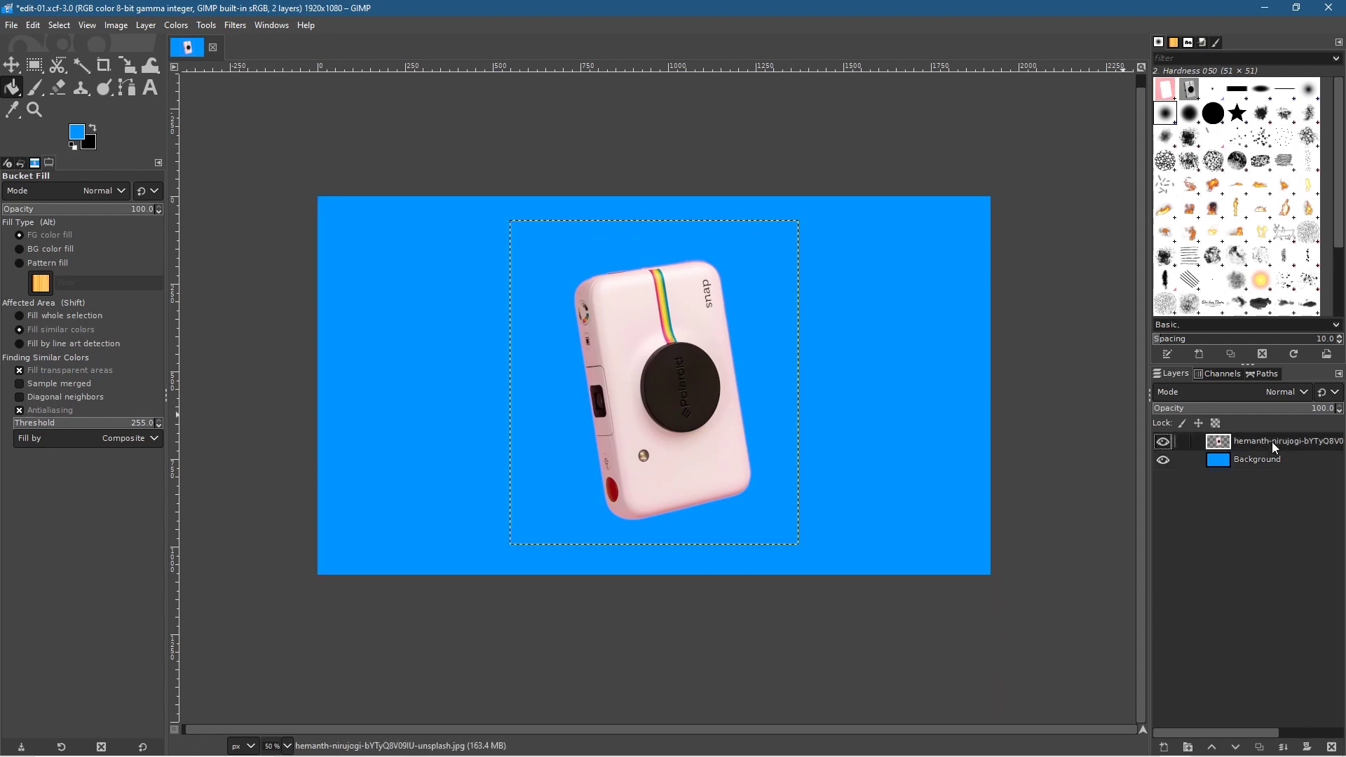
click(56, 91)
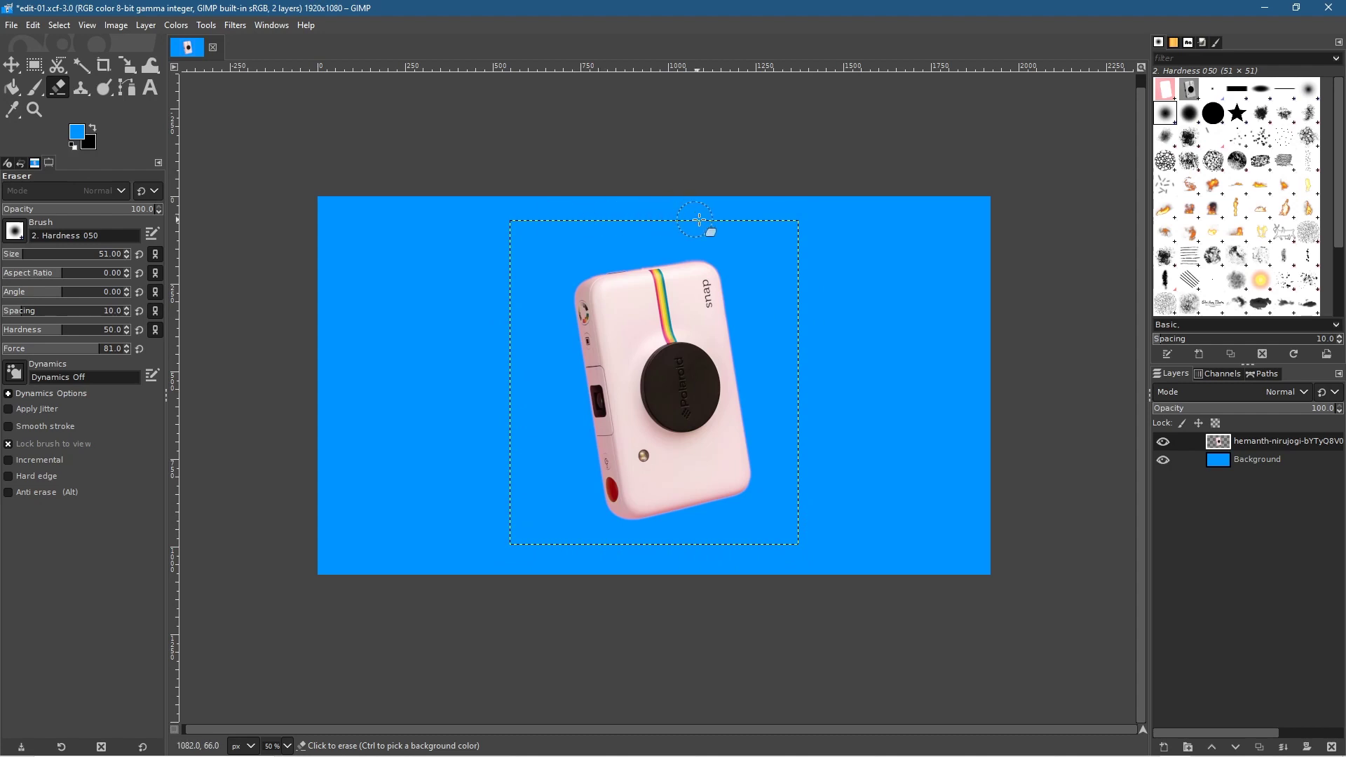
click(1243, 463)
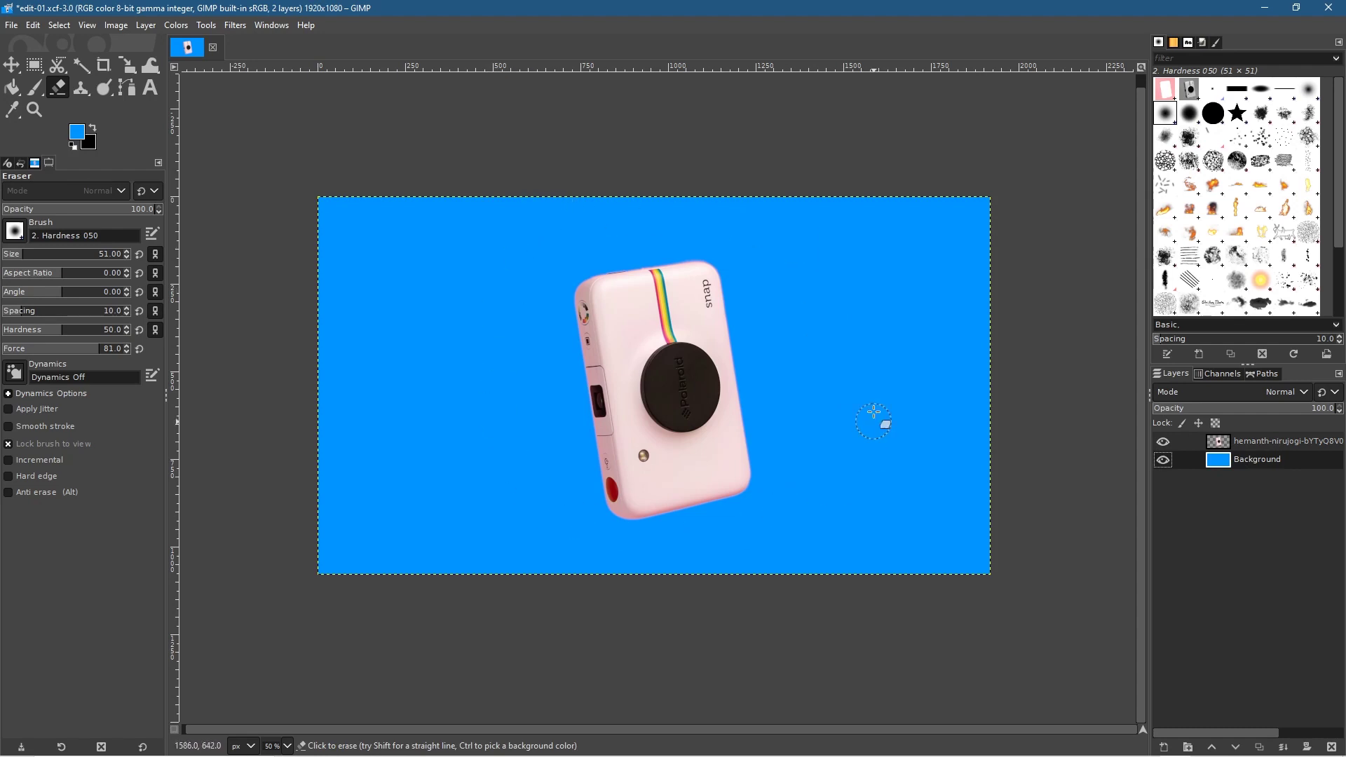
key(ctrl+s)
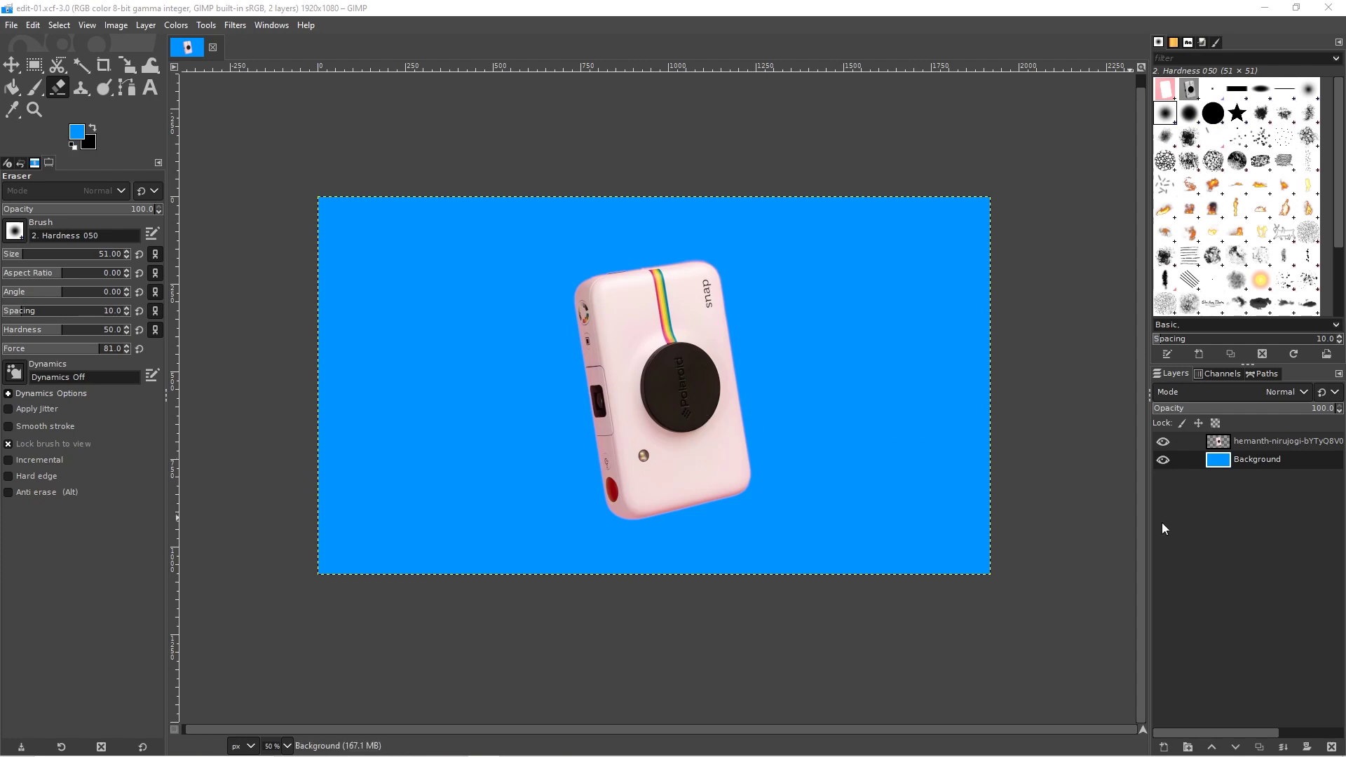
Duplicate the Background layer twice and hide the two lower blue layers, leaving Background copy #1 active.
click(1252, 465)
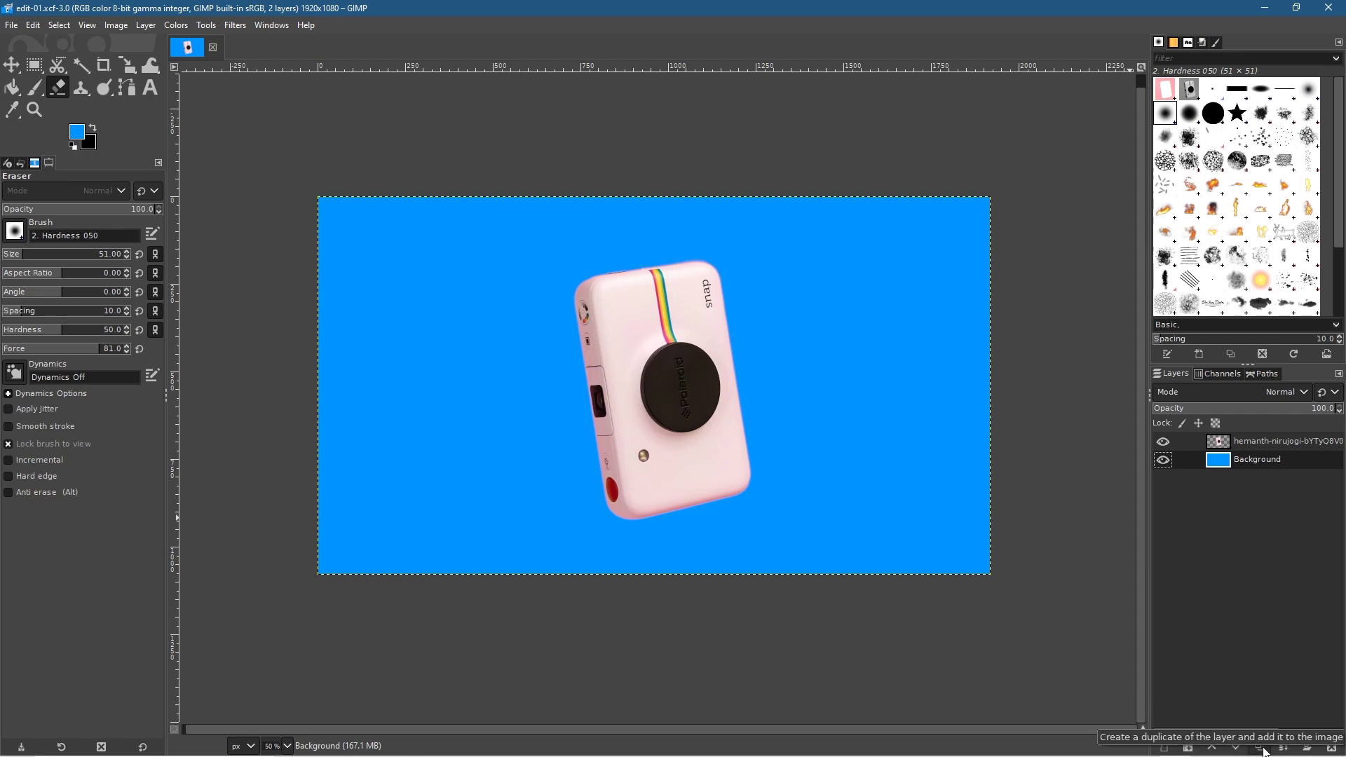
click(1261, 748)
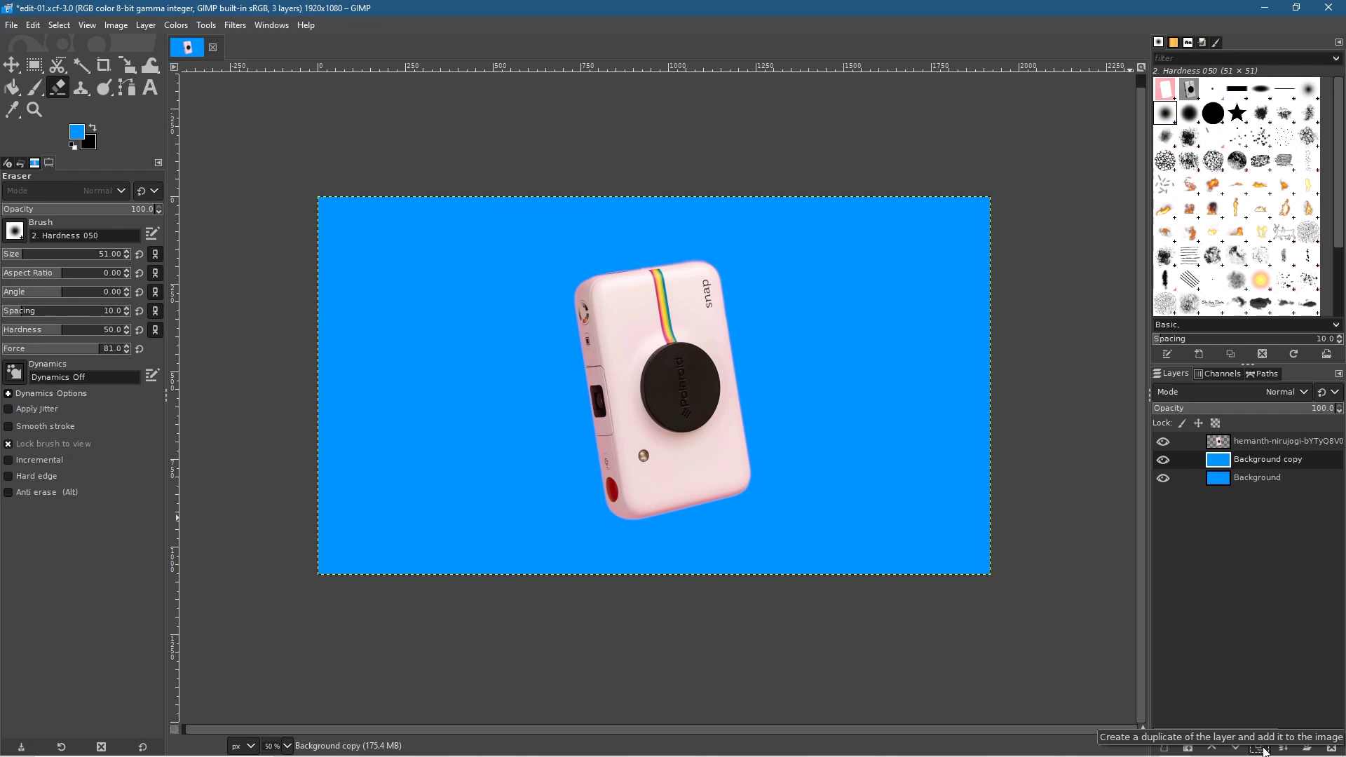
click(1262, 749)
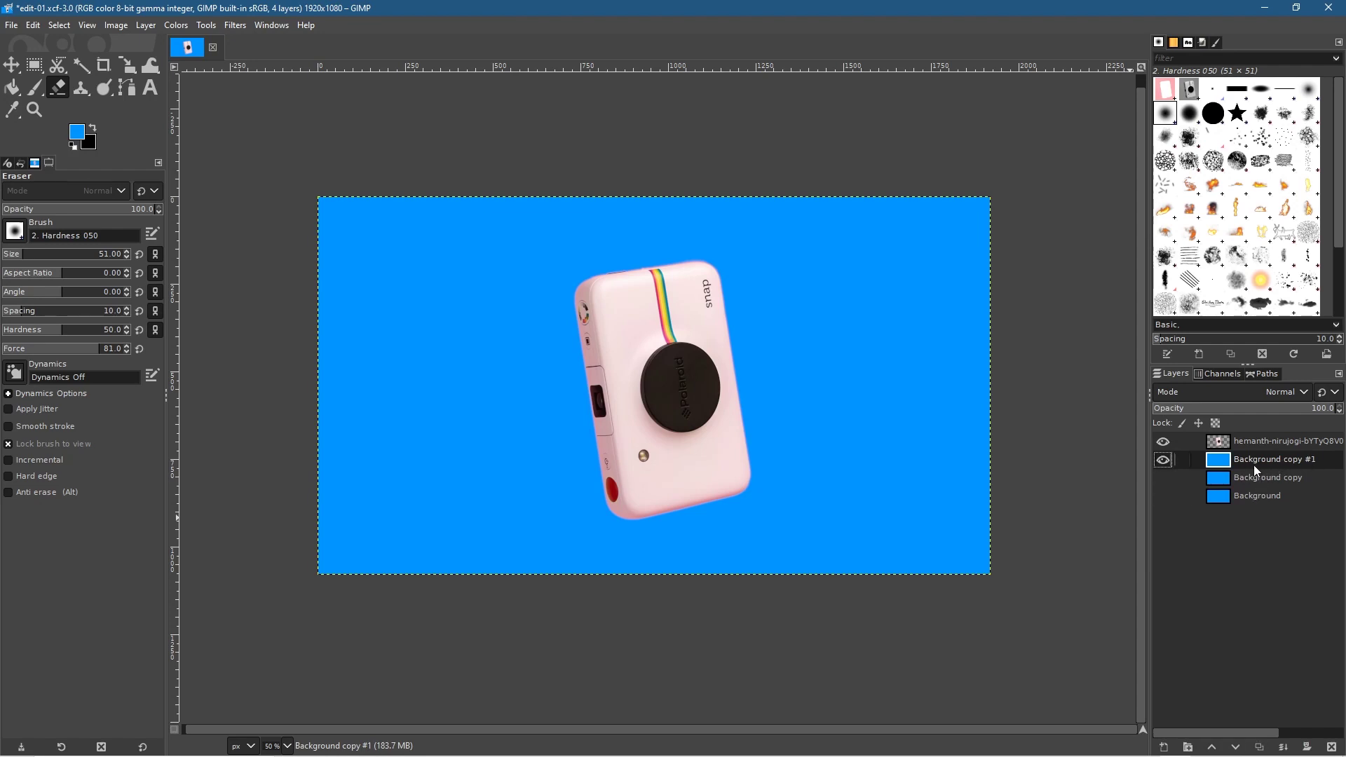
Set up the Gradient tool with a red background colour and the FG to BG (RGB) gradient.
right_click(7, 93)
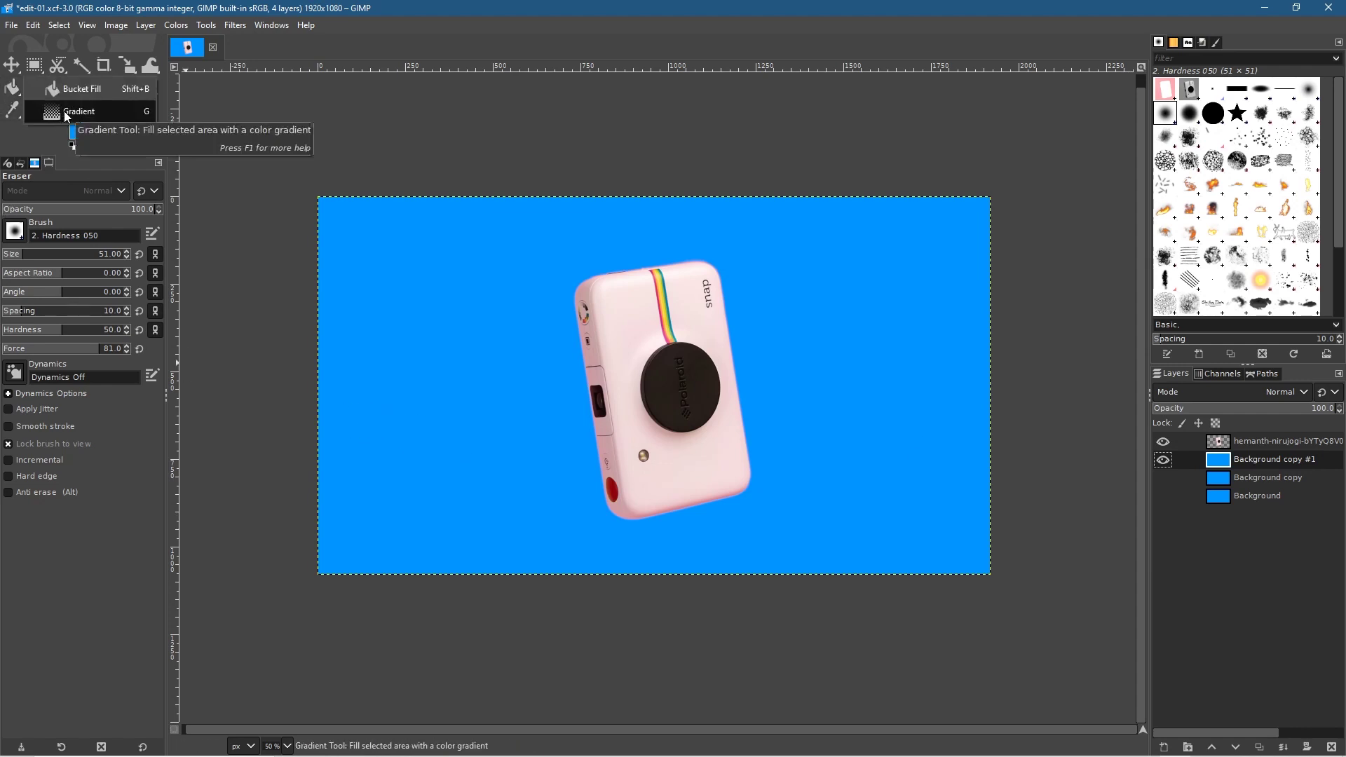
click(67, 114)
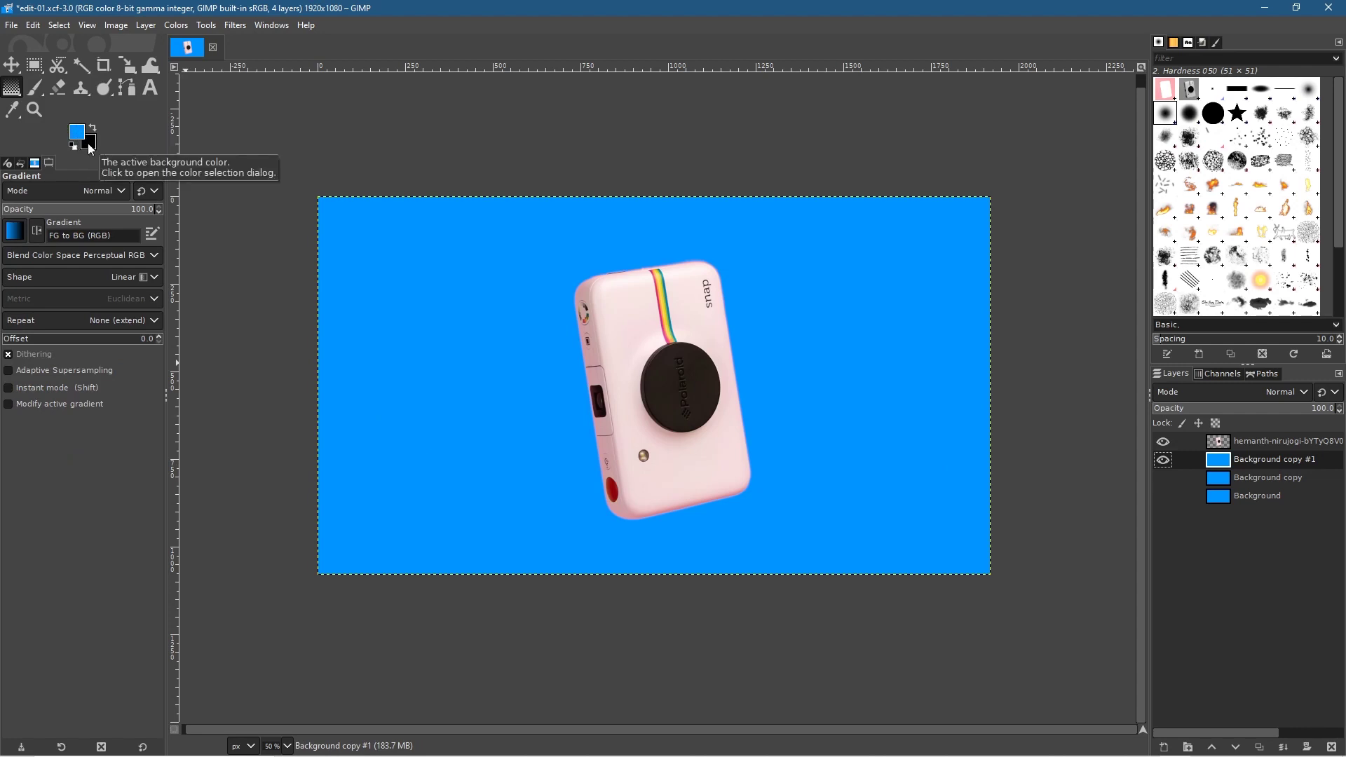
click(89, 144)
drag(87, 122, 144, 101)
click(199, 281)
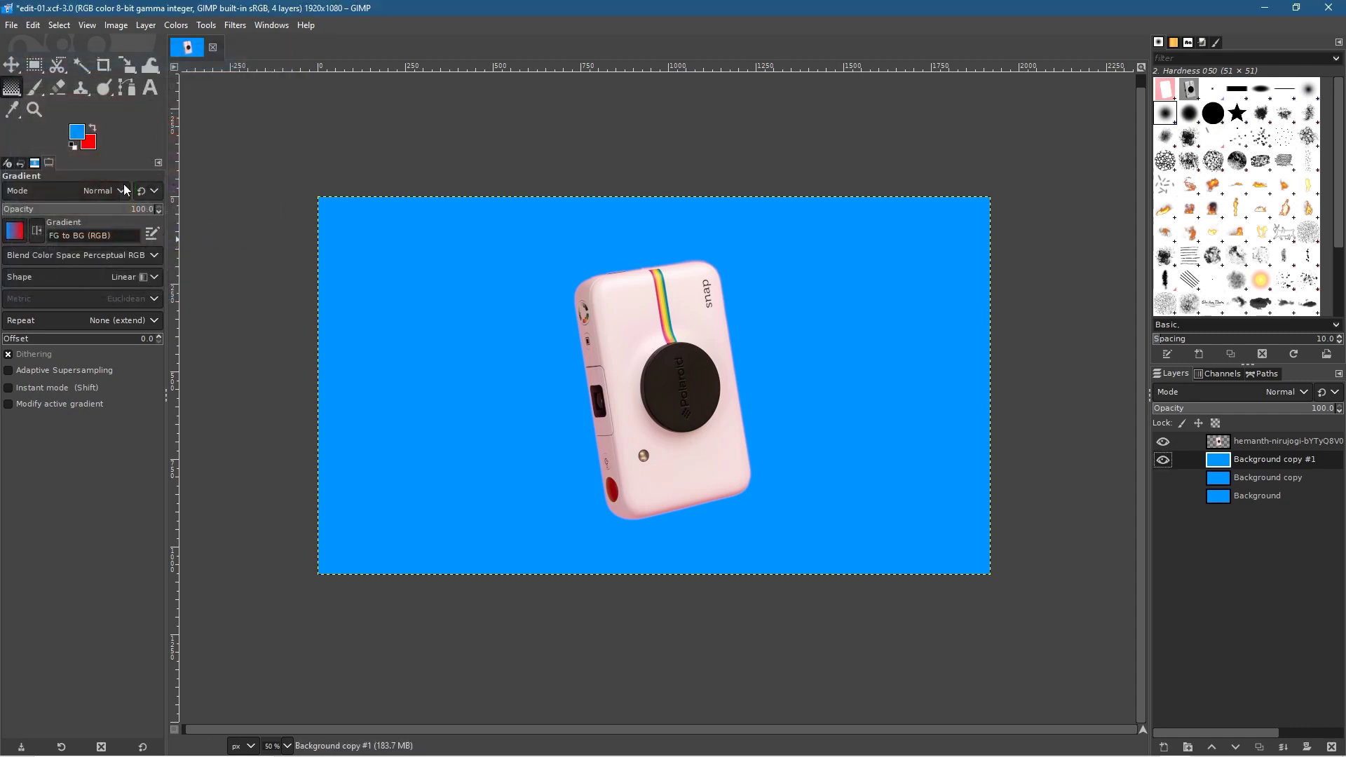
click(15, 235)
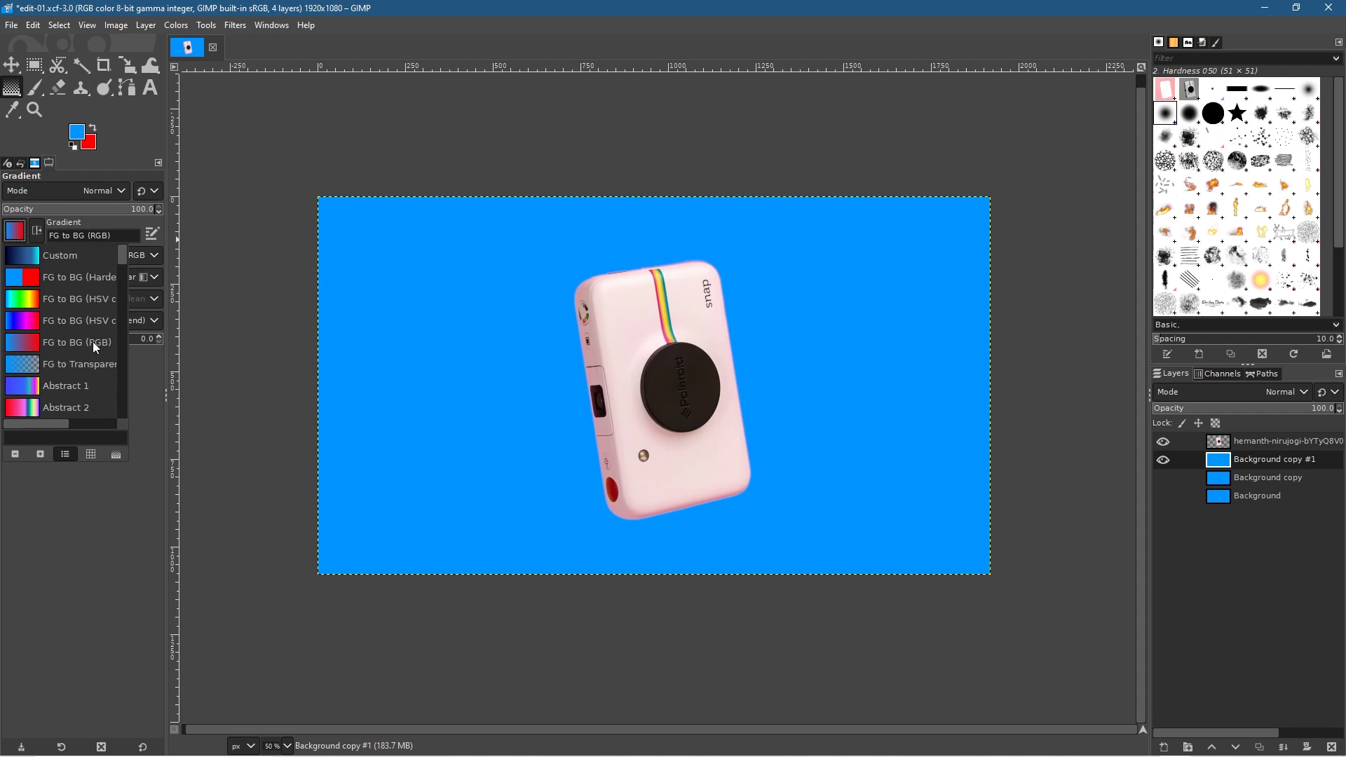
click(41, 476)
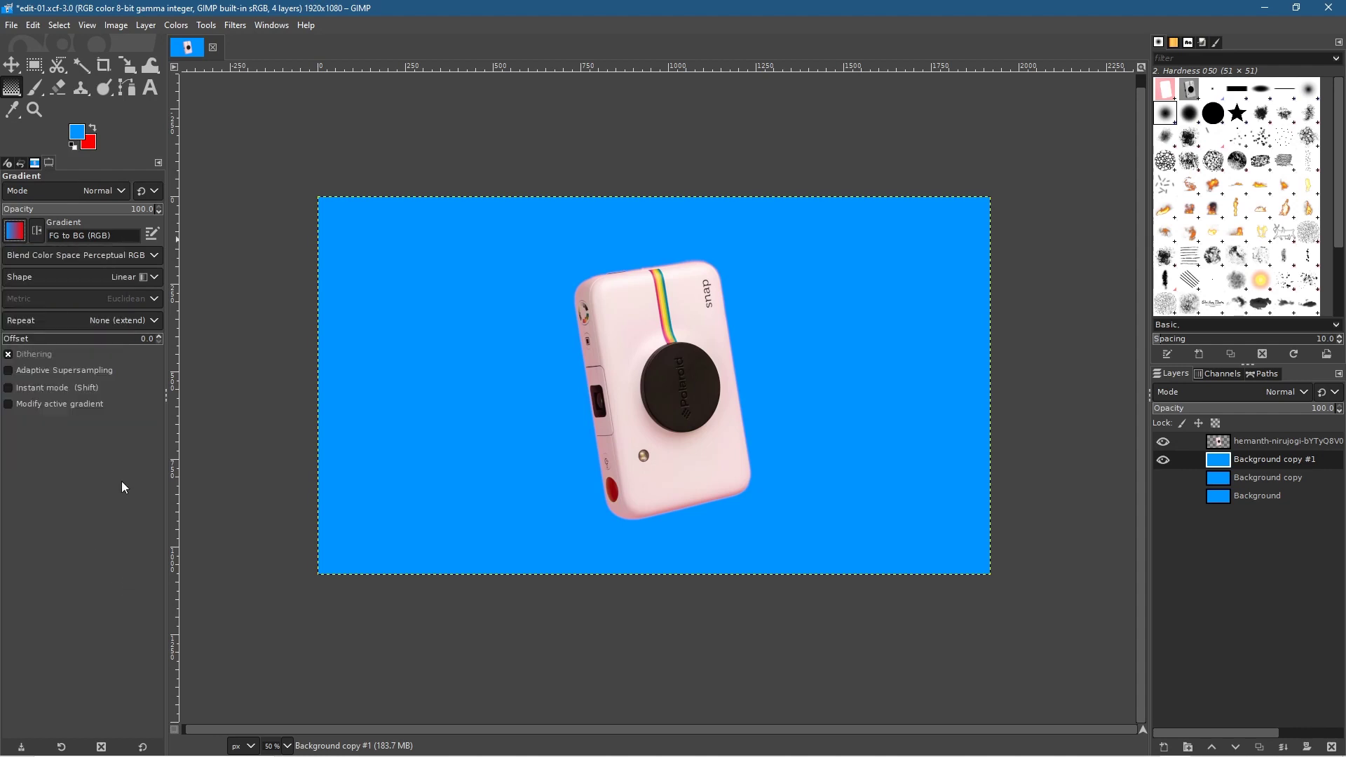
Apply a diagonal blue-to-red linear gradient to Background copy #1, from the canvas's bottom centre to about X 476, Y 304 px.
click(647, 566)
drag(647, 567, 630, 287)
drag(630, 221, 485, 303)
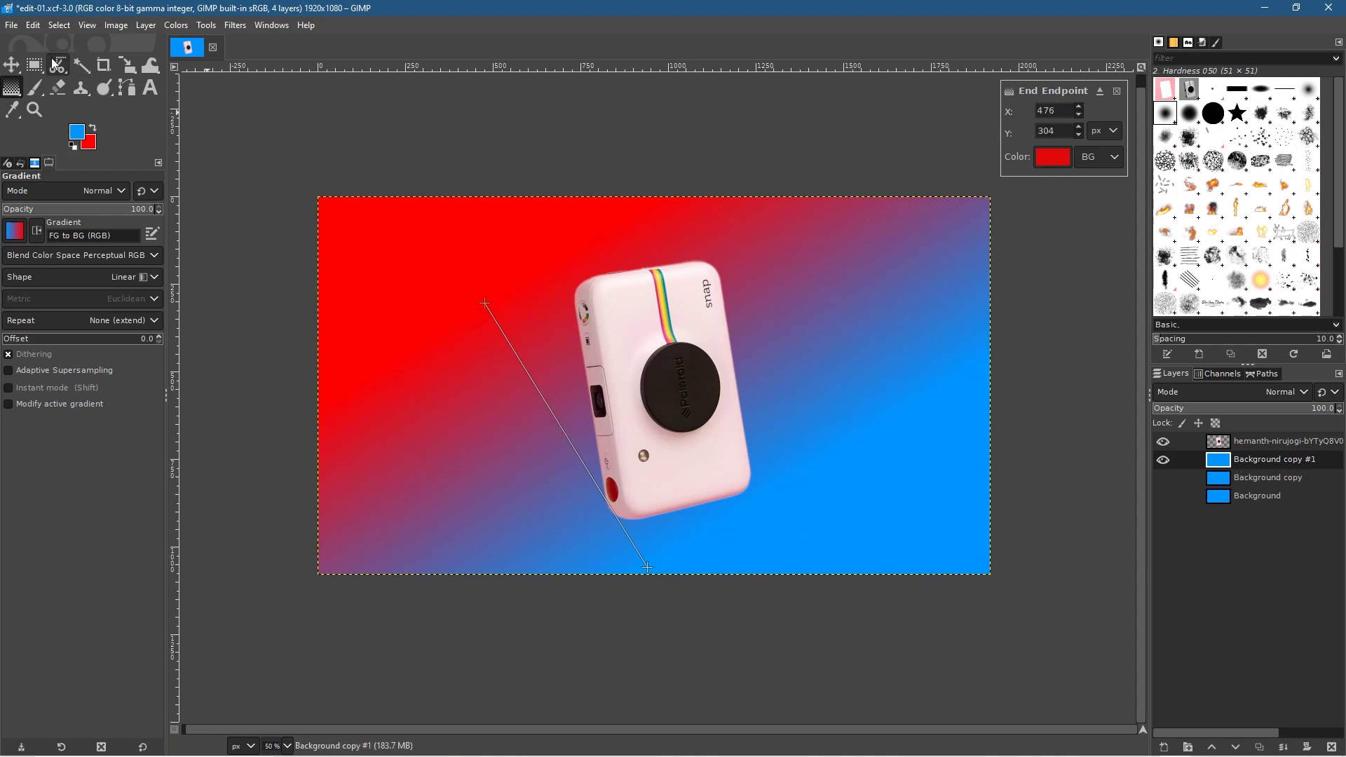
click(12, 65)
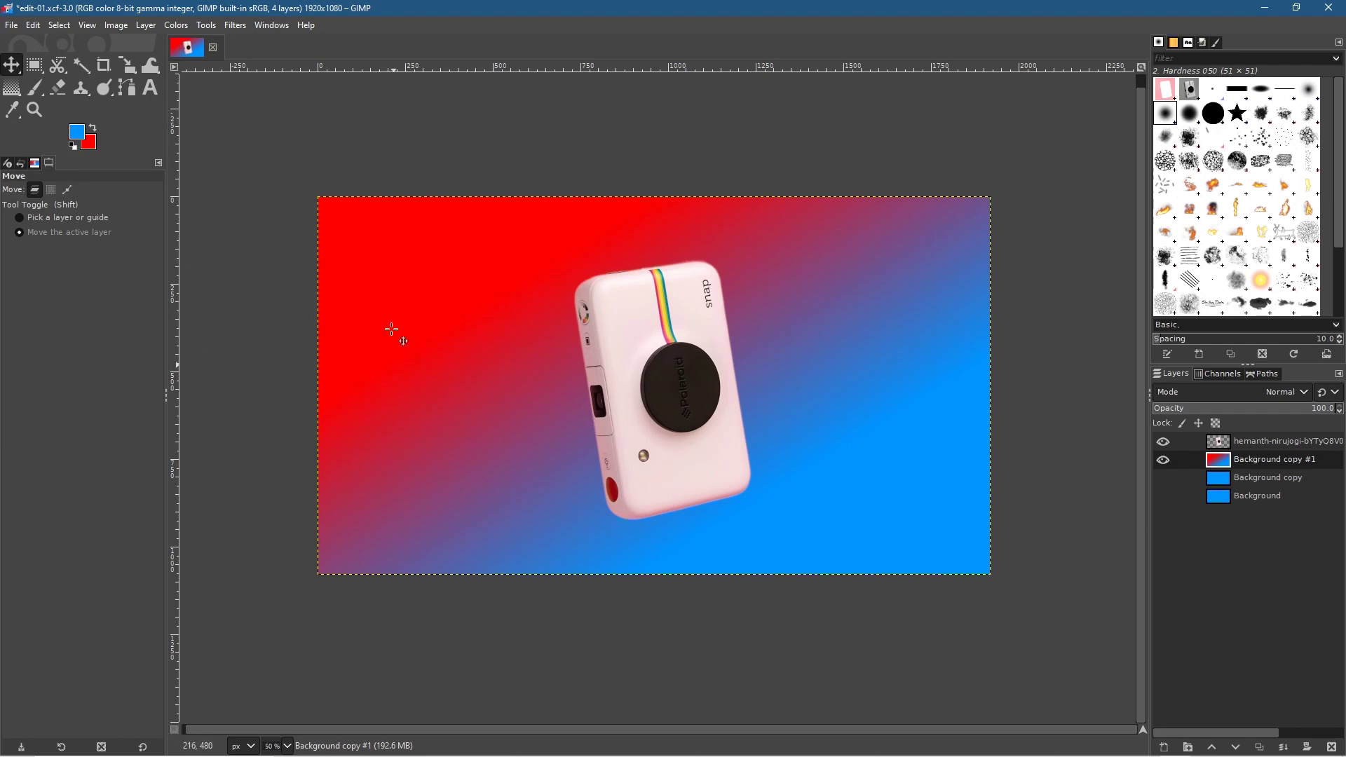
click(1256, 463)
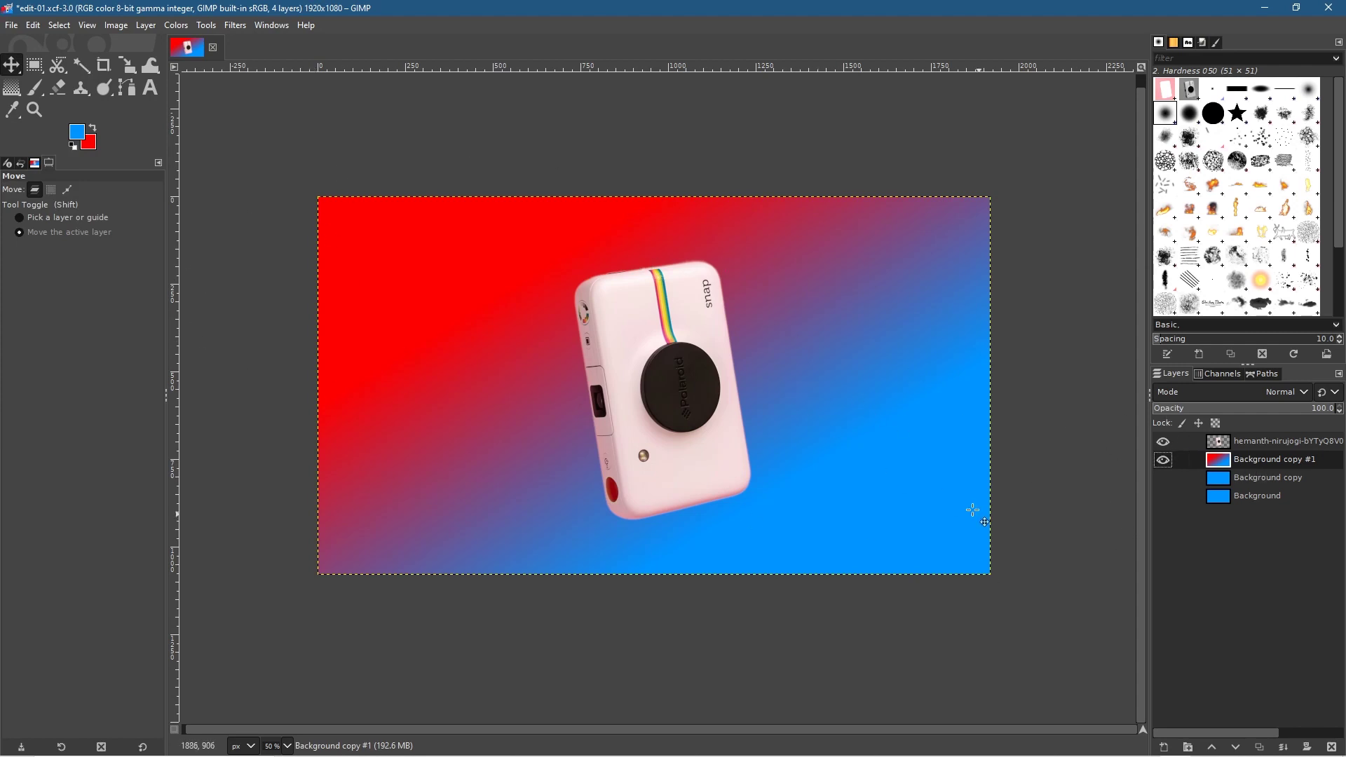
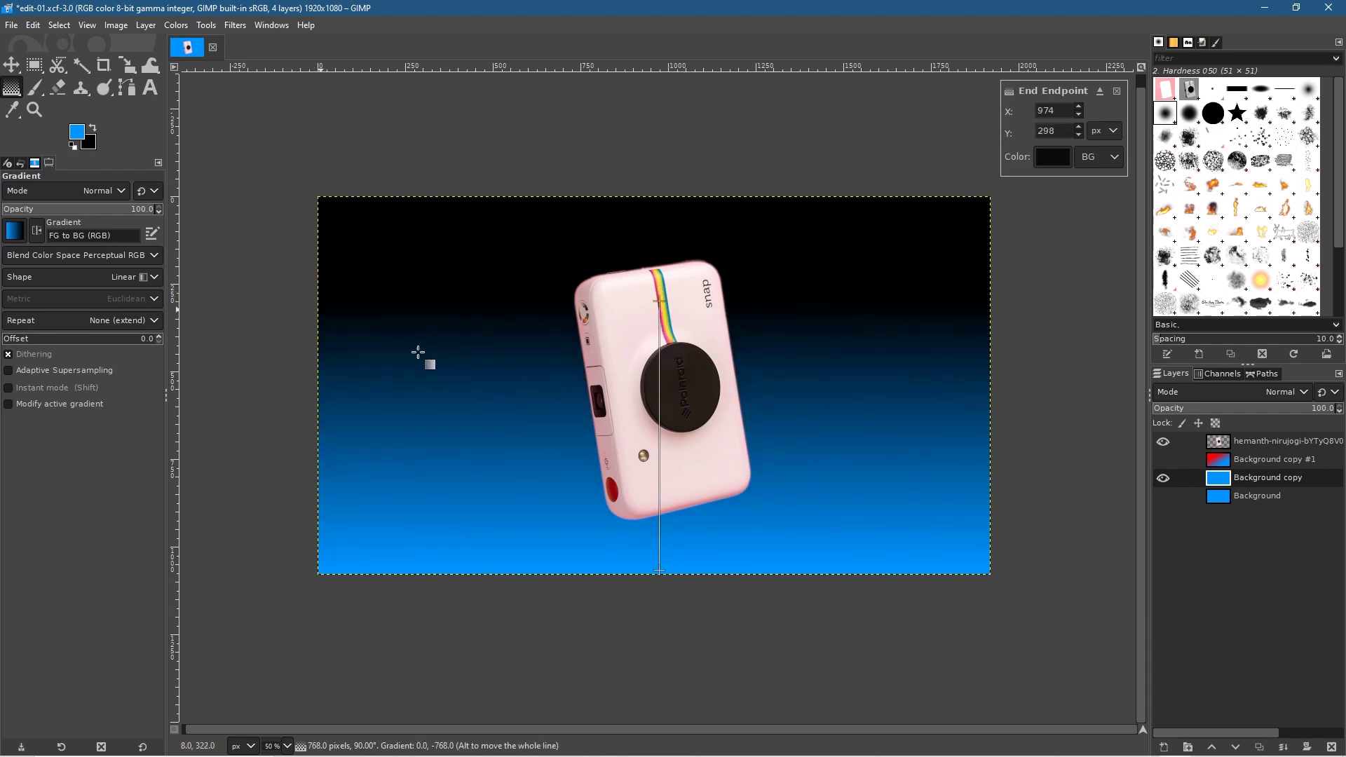
Commit the vertical blue-to-black gradient on Background copy, then compare it with the red-blue gradient by toggling Background copy #1.
click(11, 64)
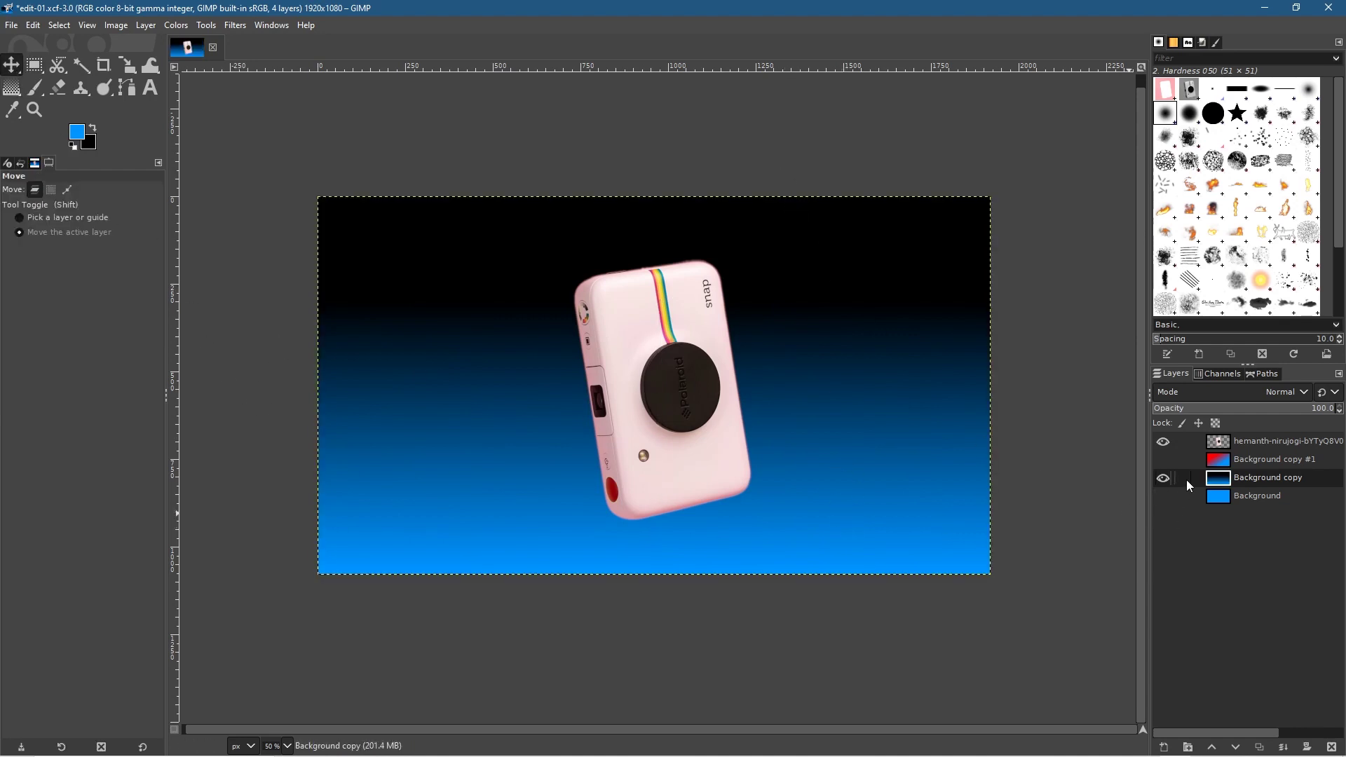
click(1163, 459)
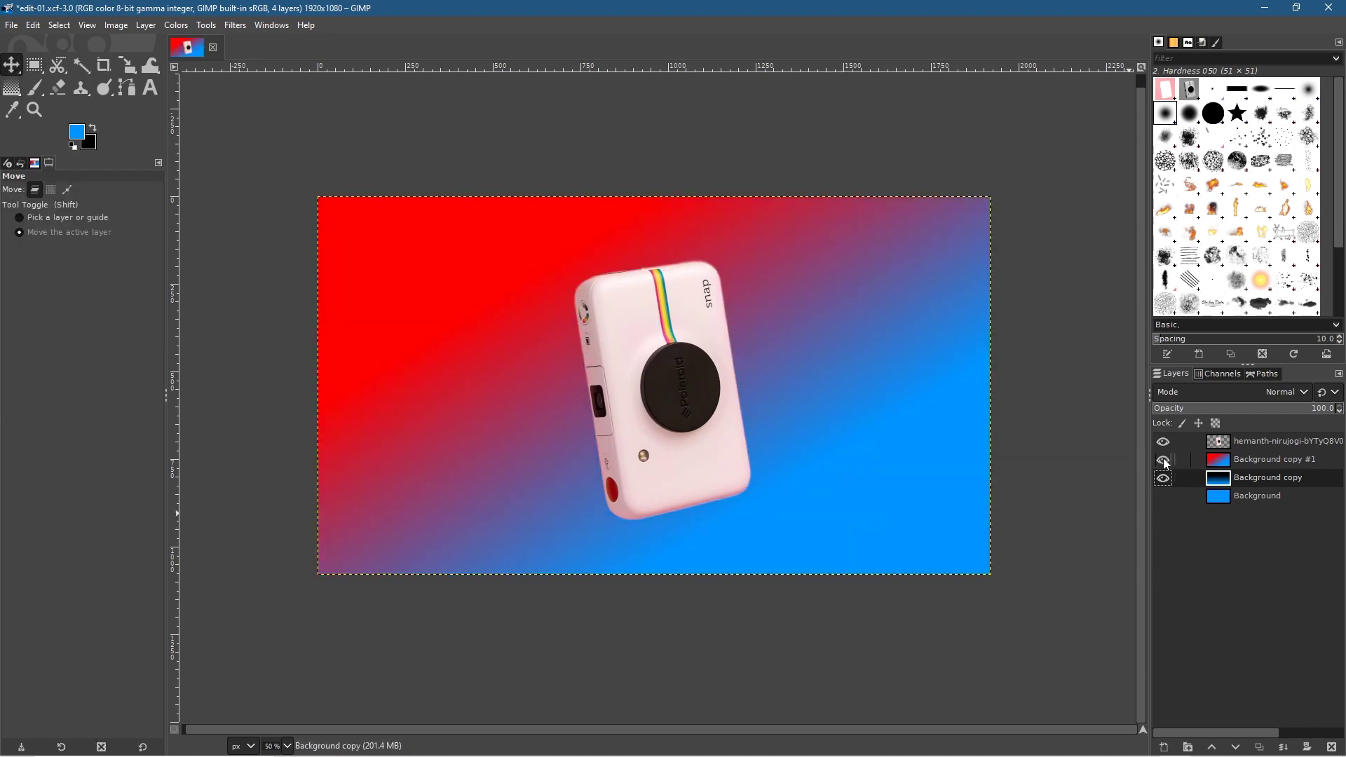
click(1162, 459)
click(1163, 460)
click(1163, 460)
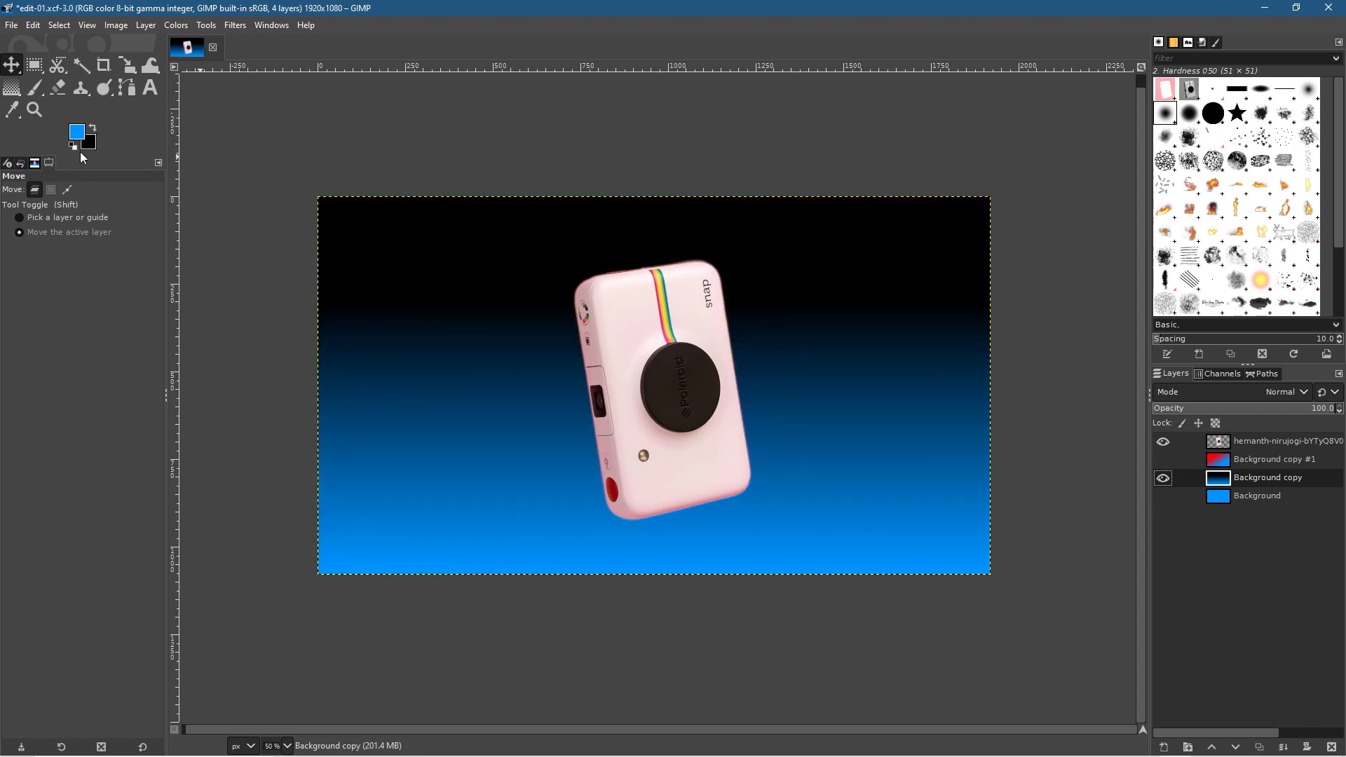
Set up the Gradient tool with the Yellow Orange gradient preset.
click(15, 89)
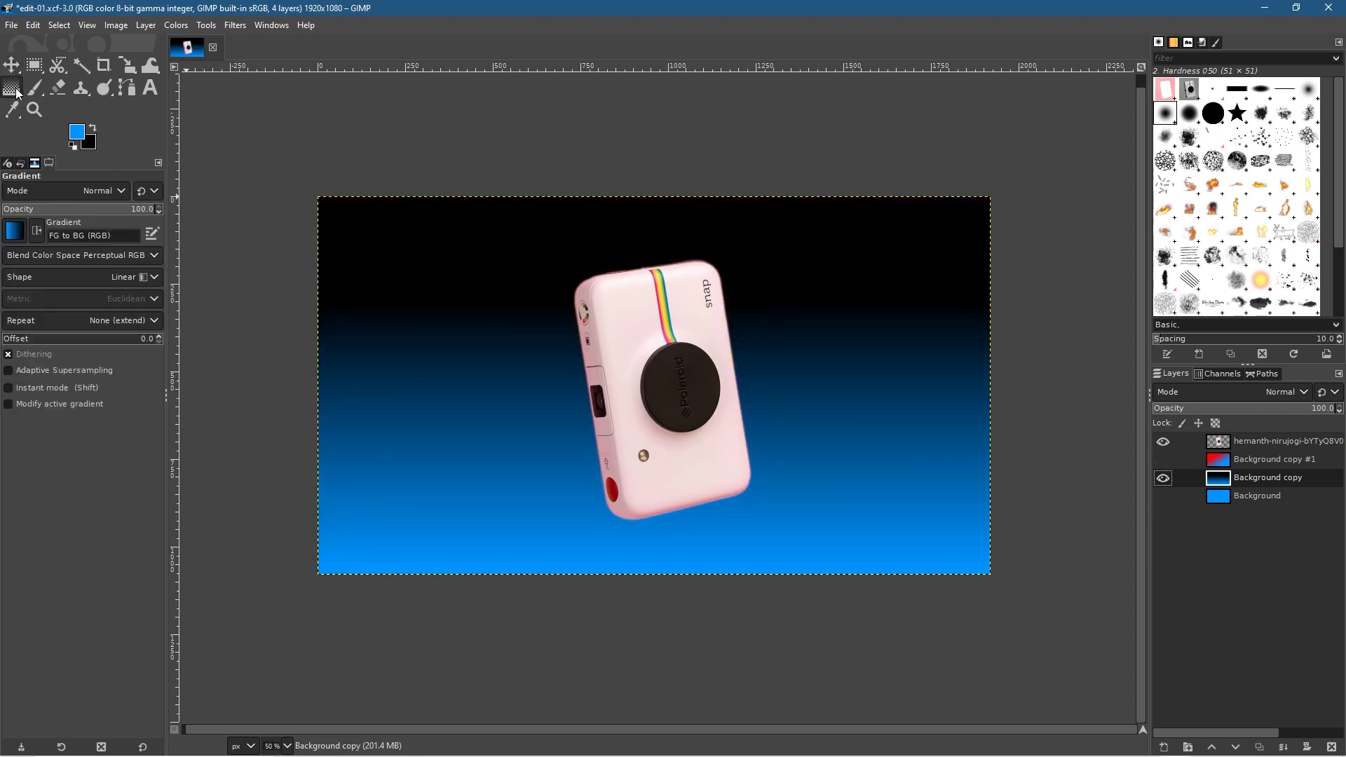
click(14, 231)
scroll(23, 385, down, 8)
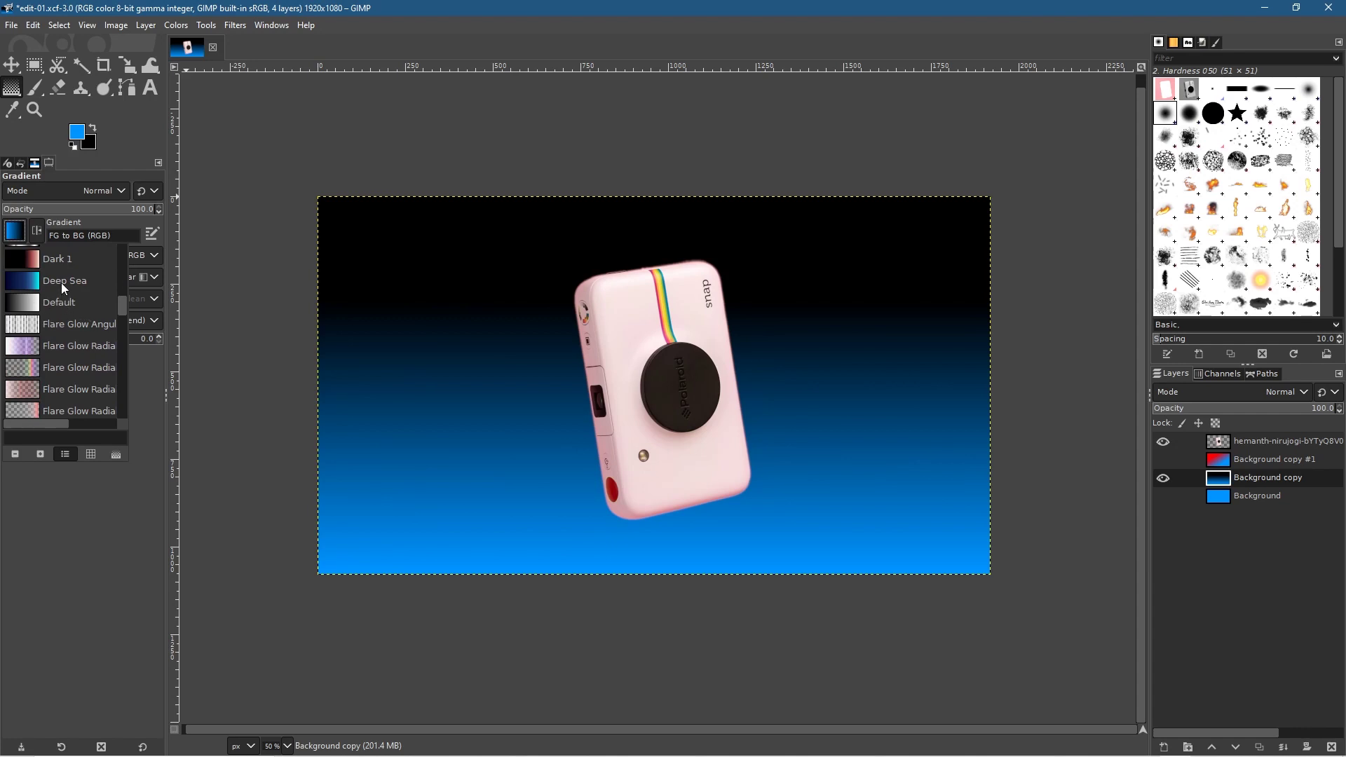
scroll(53, 381, down, 4)
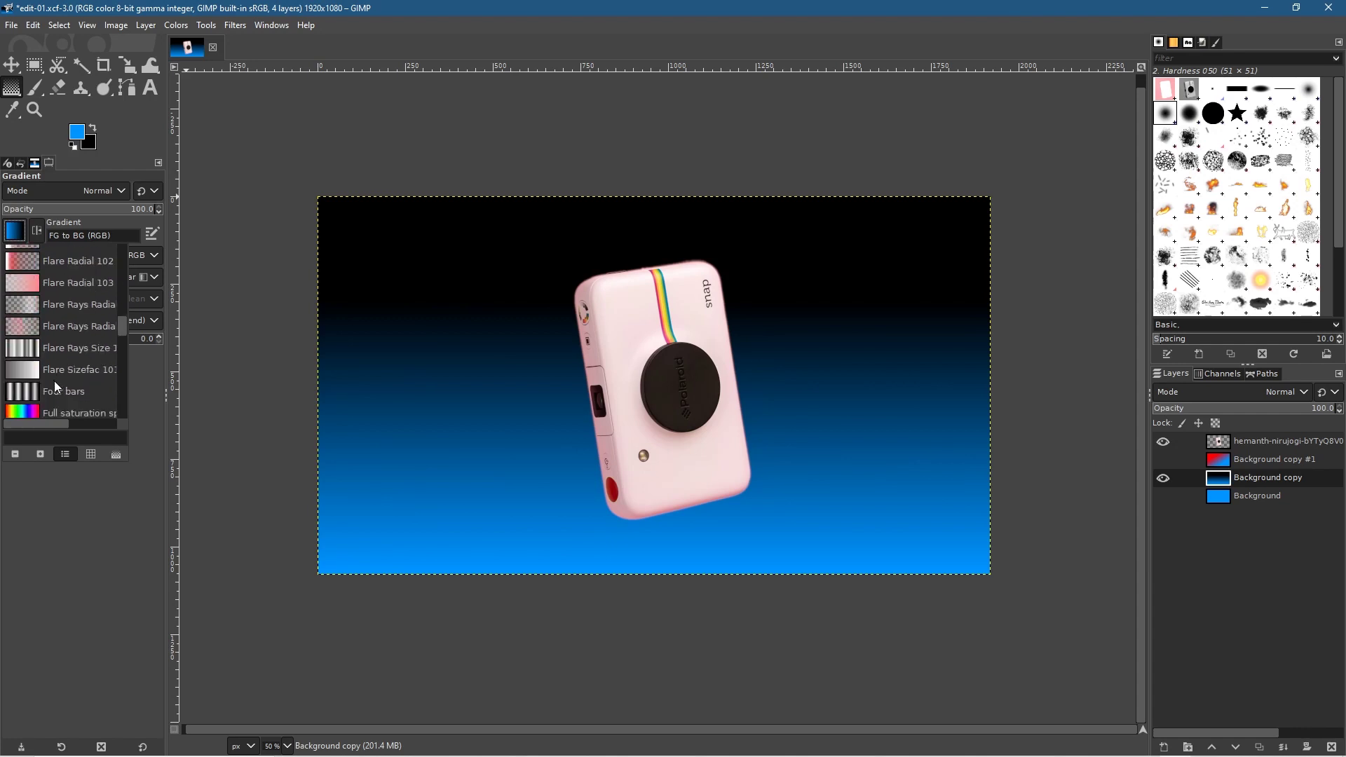
scroll(53, 381, down, 10)
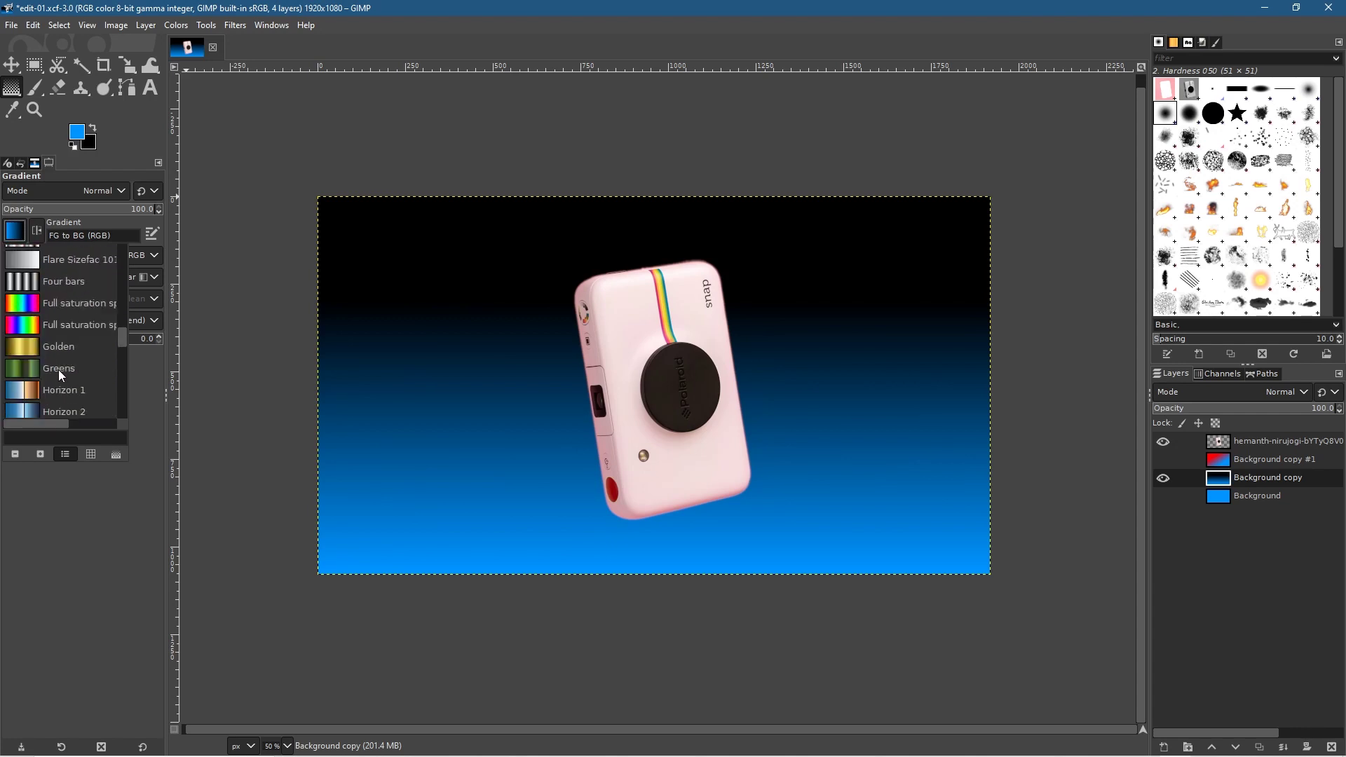
scroll(60, 356, down, 8)
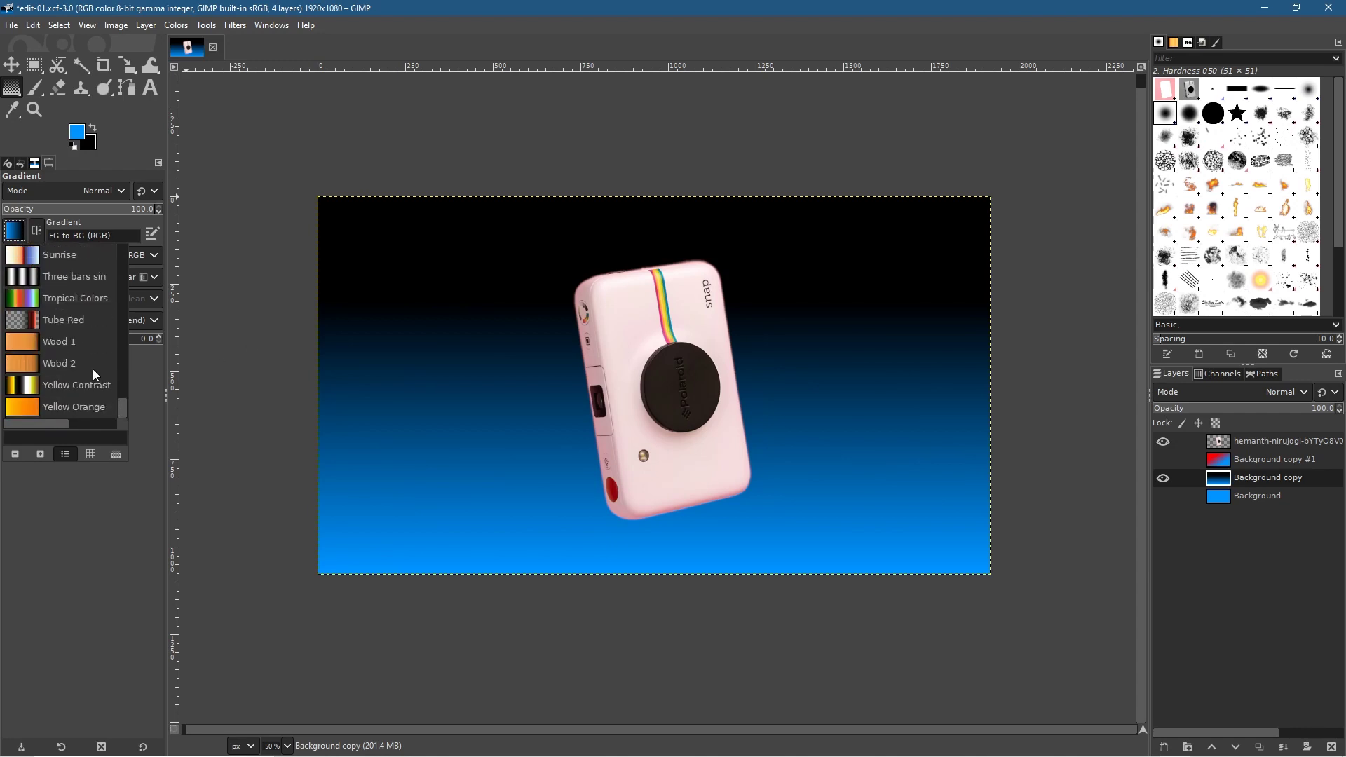
click(56, 406)
click(15, 230)
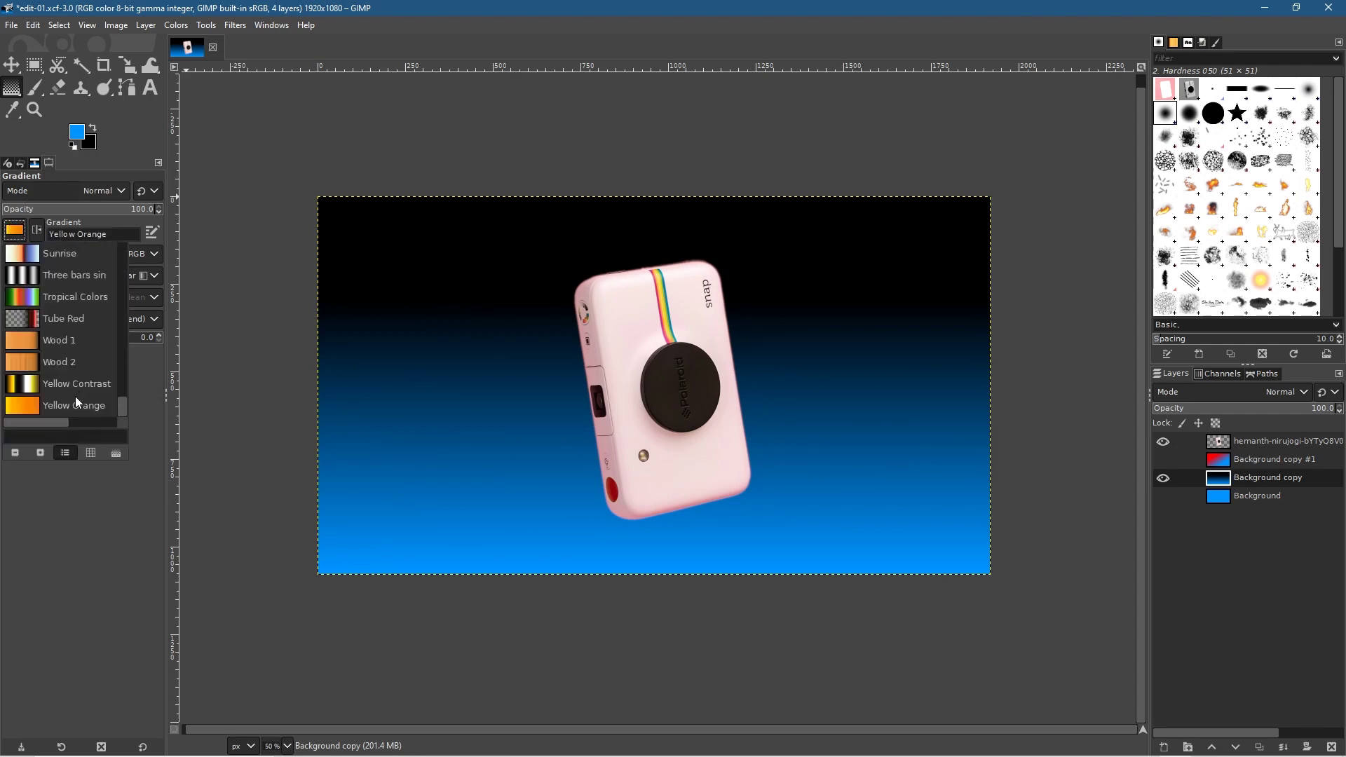
click(100, 406)
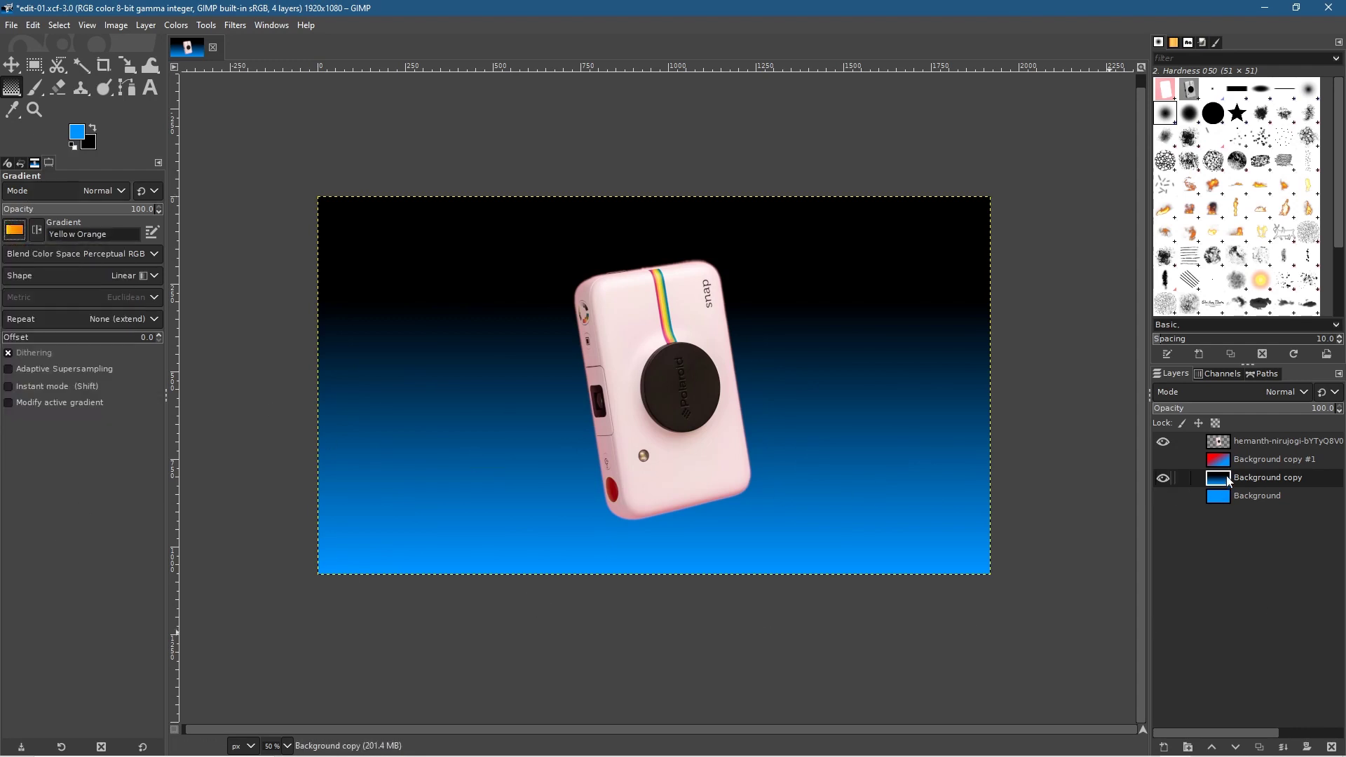
Duplicate and hide Background copy, raise the duplicate above Background copy #1, and apply a vertical gradient about 1042 px long to it, bottom to top.
click(1260, 747)
click(1163, 497)
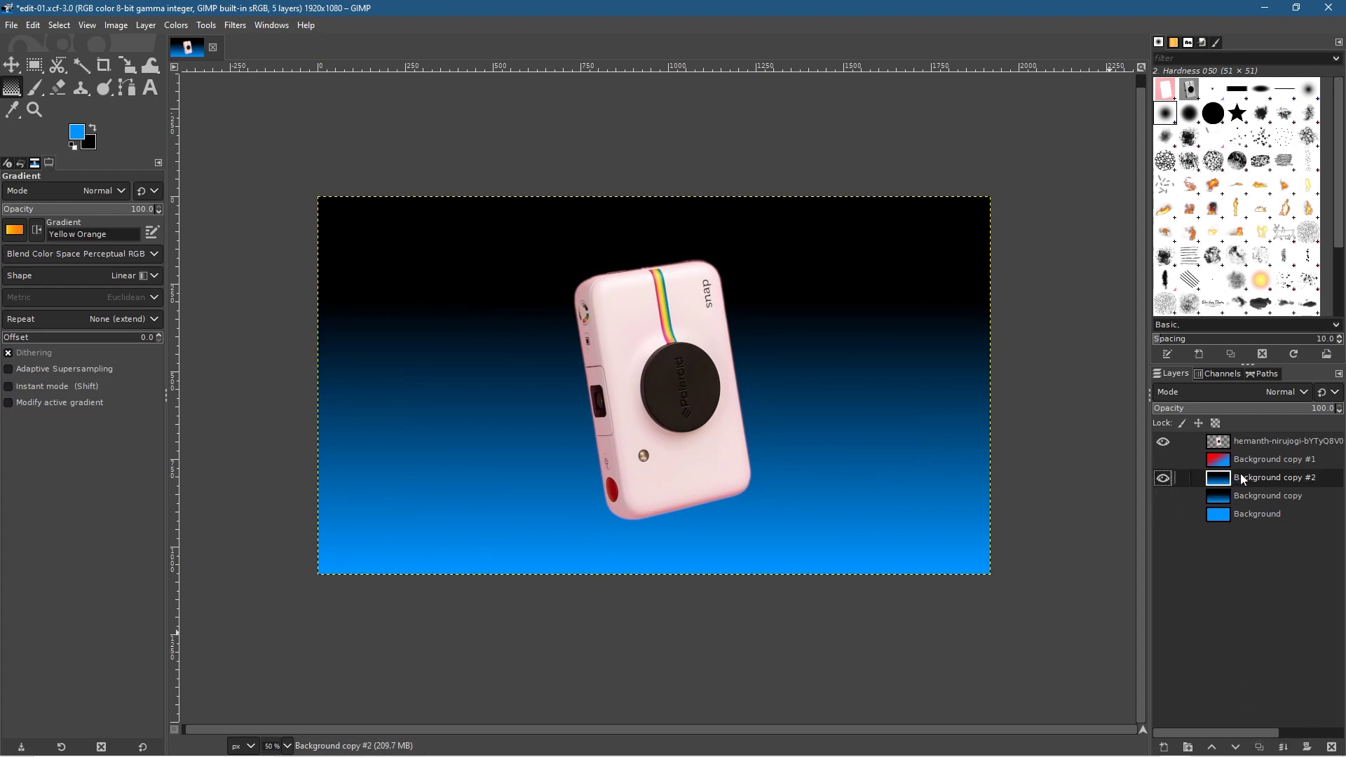
drag(1246, 477, 1177, 462)
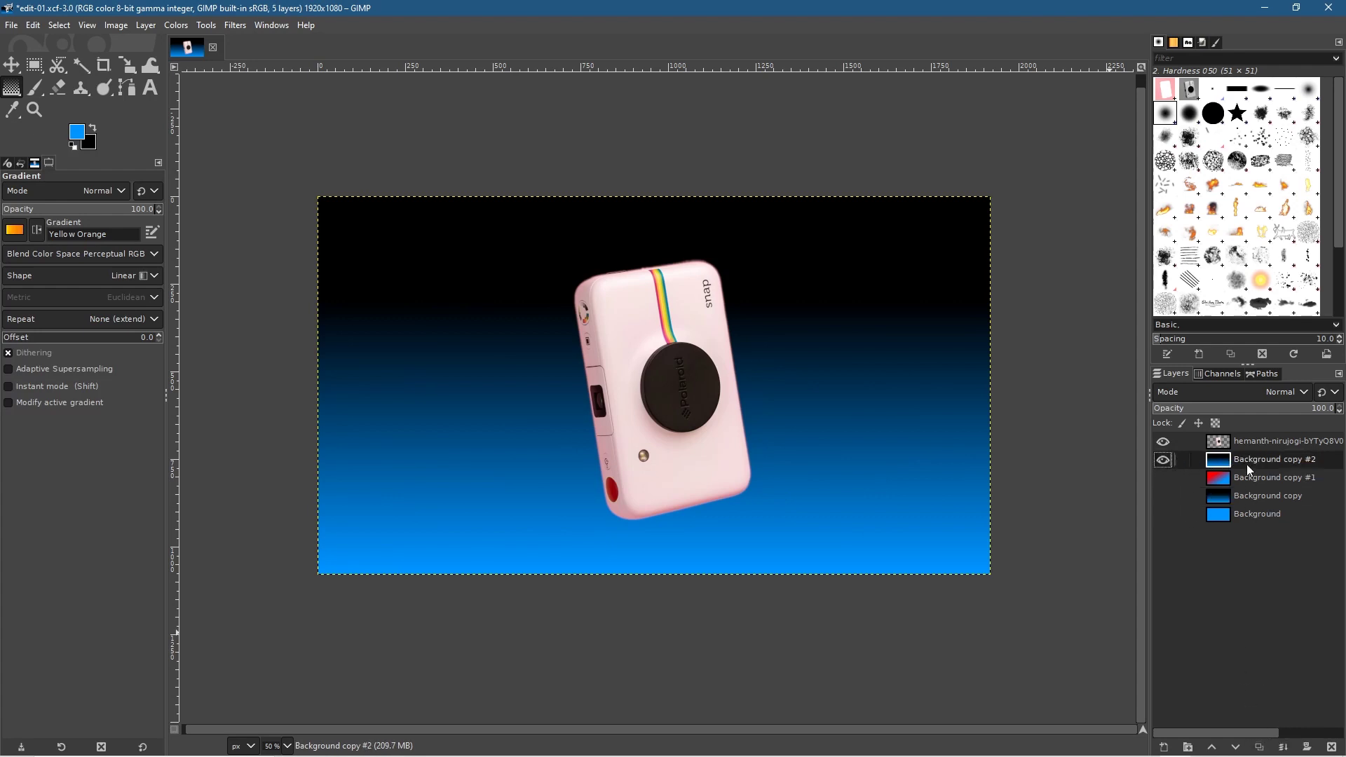
drag(678, 568, 679, 203)
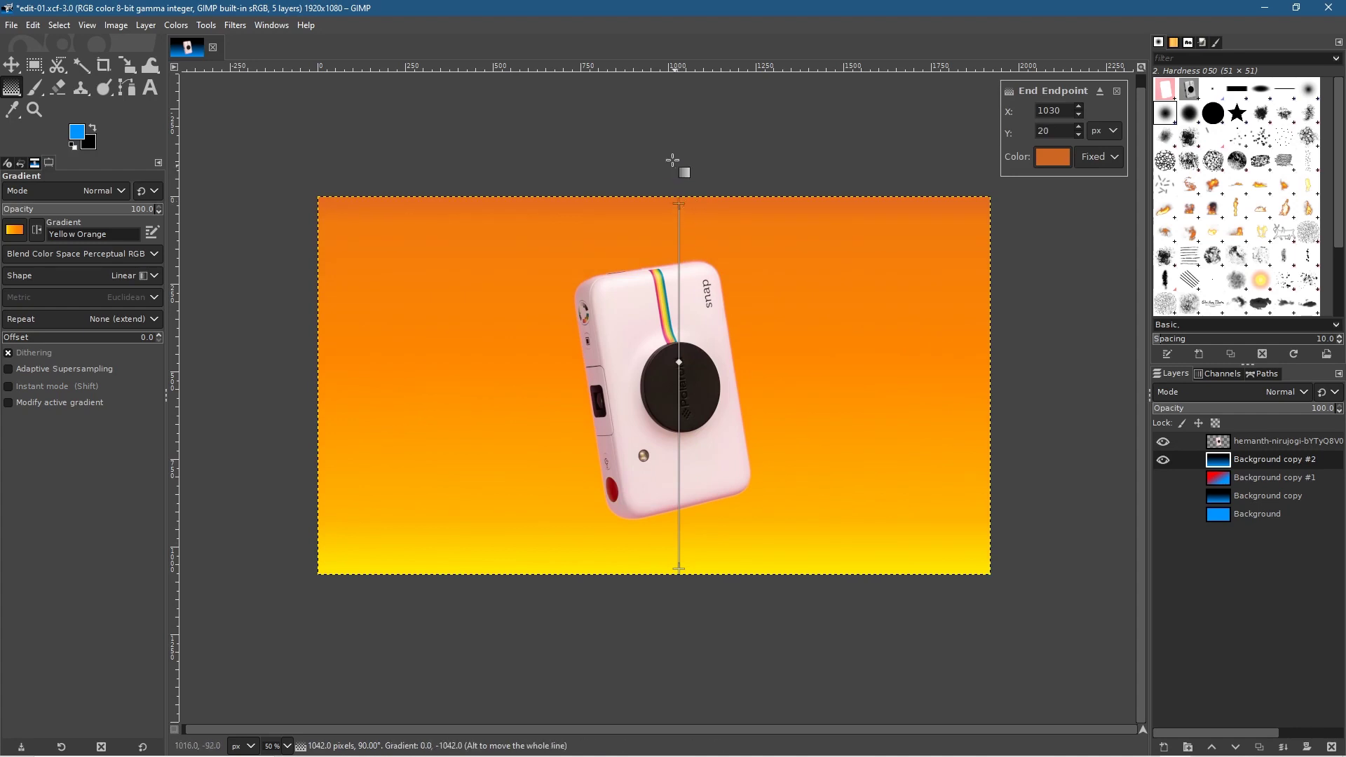
click(11, 66)
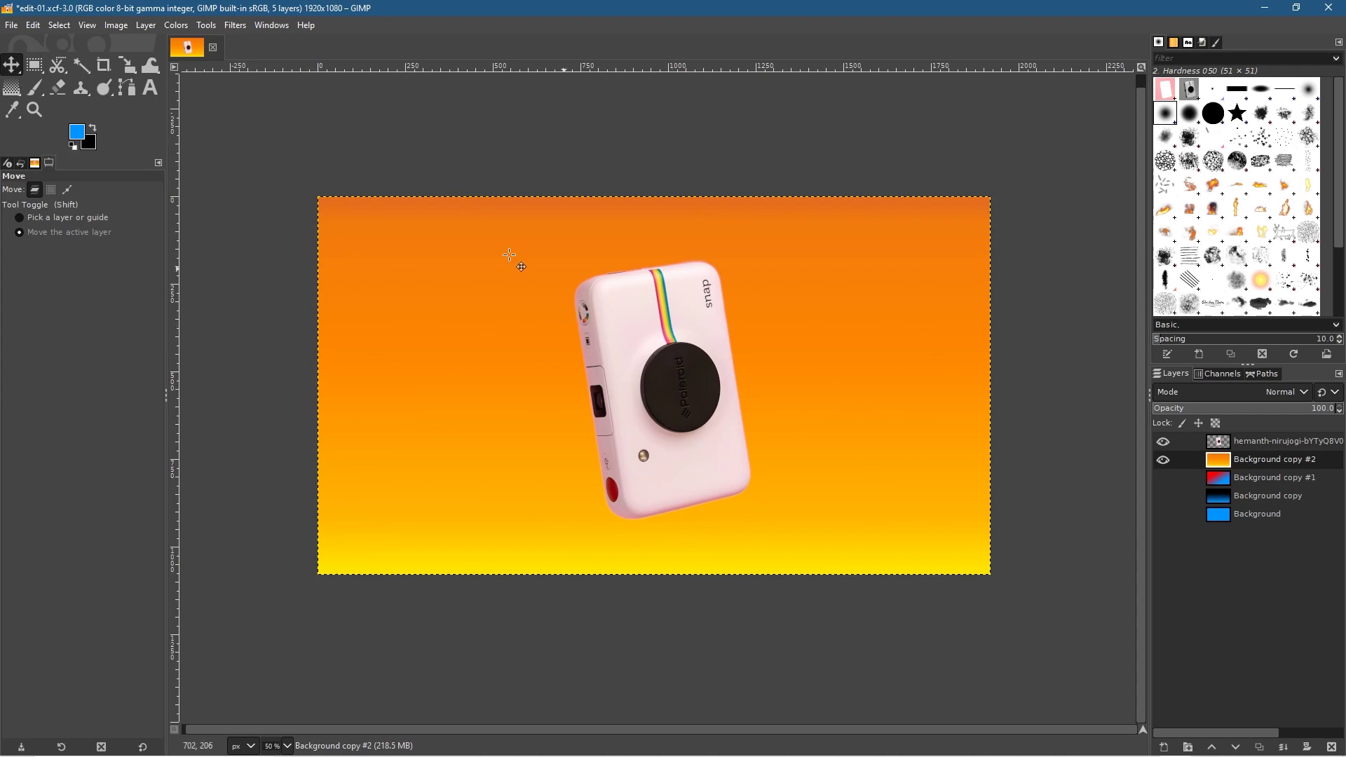
Duplicate the camera layer twice, hide the two lower camera layers, and save the project.
click(1228, 443)
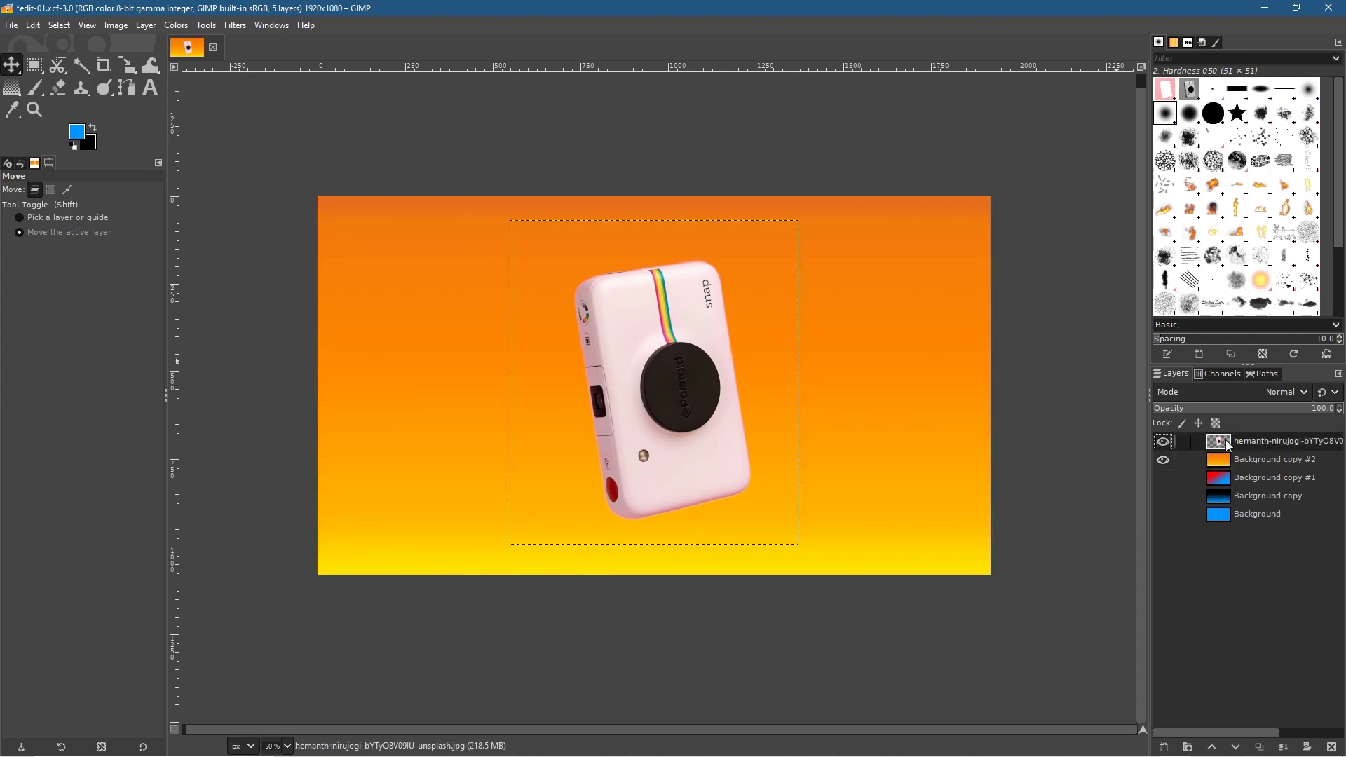
click(1258, 746)
click(1259, 747)
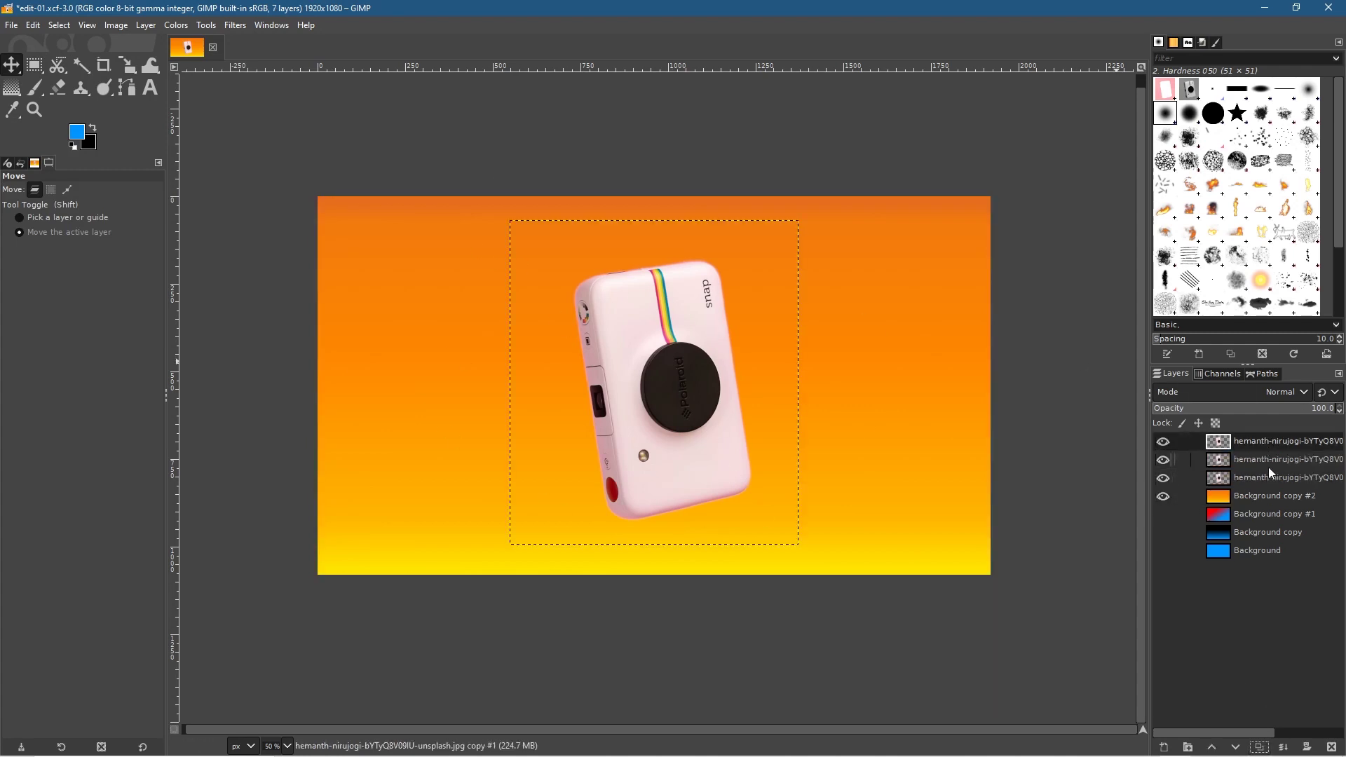
click(1164, 478)
click(1164, 460)
key(ctrl+s)
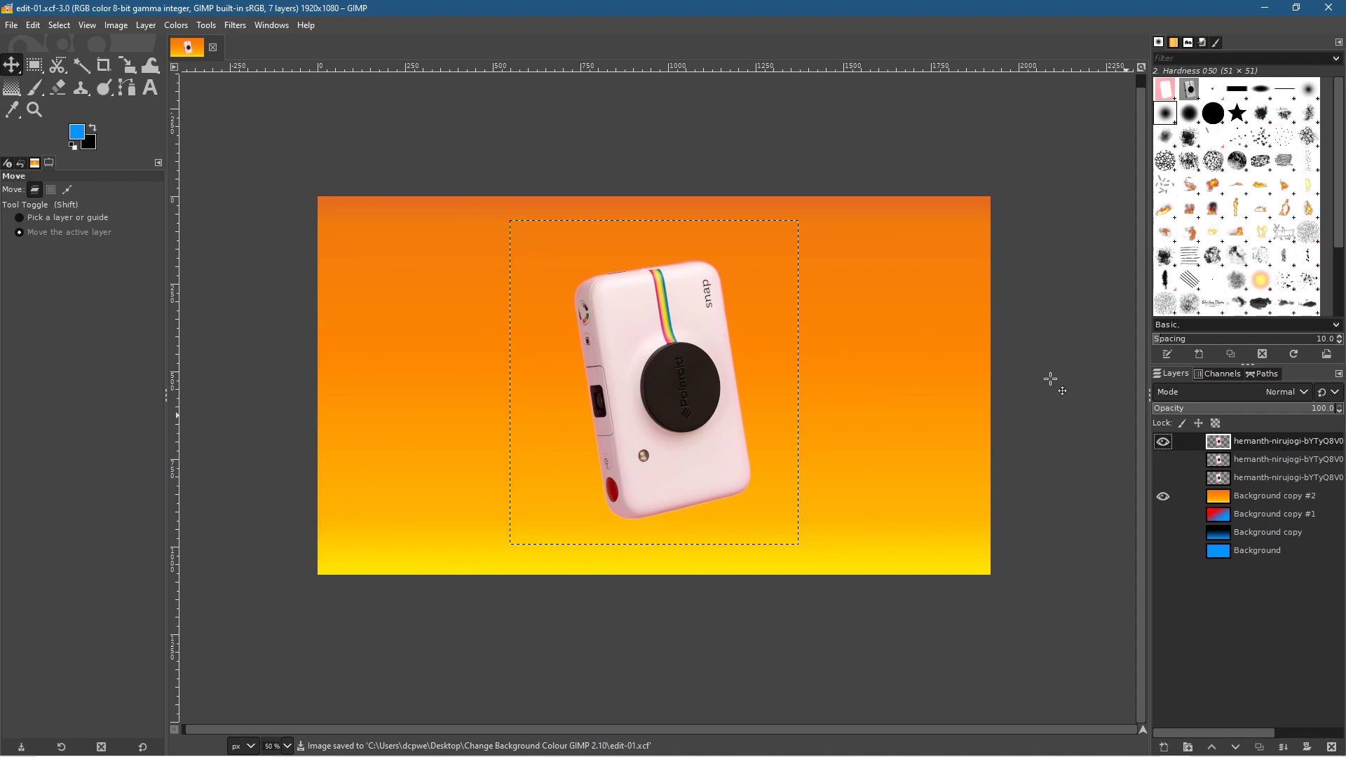
click(236, 25)
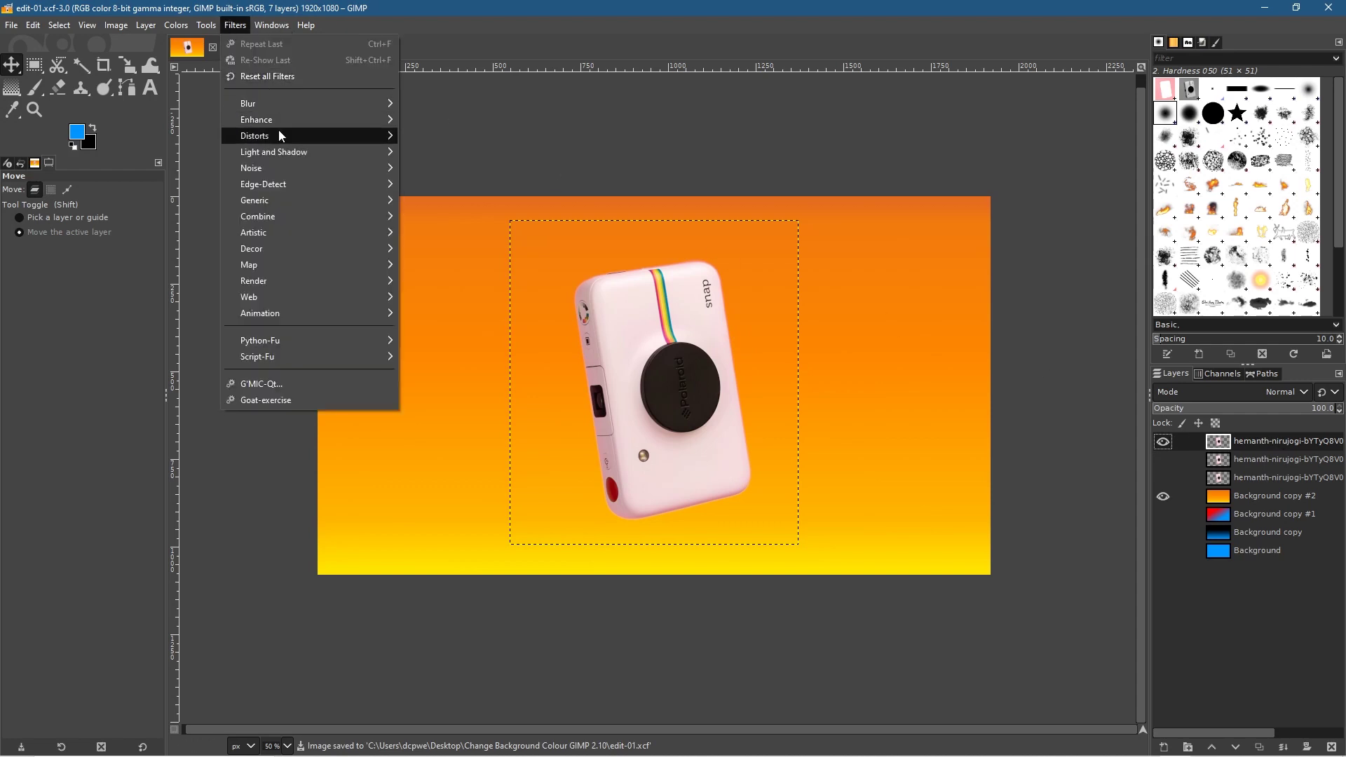
mouse_move(279, 105)
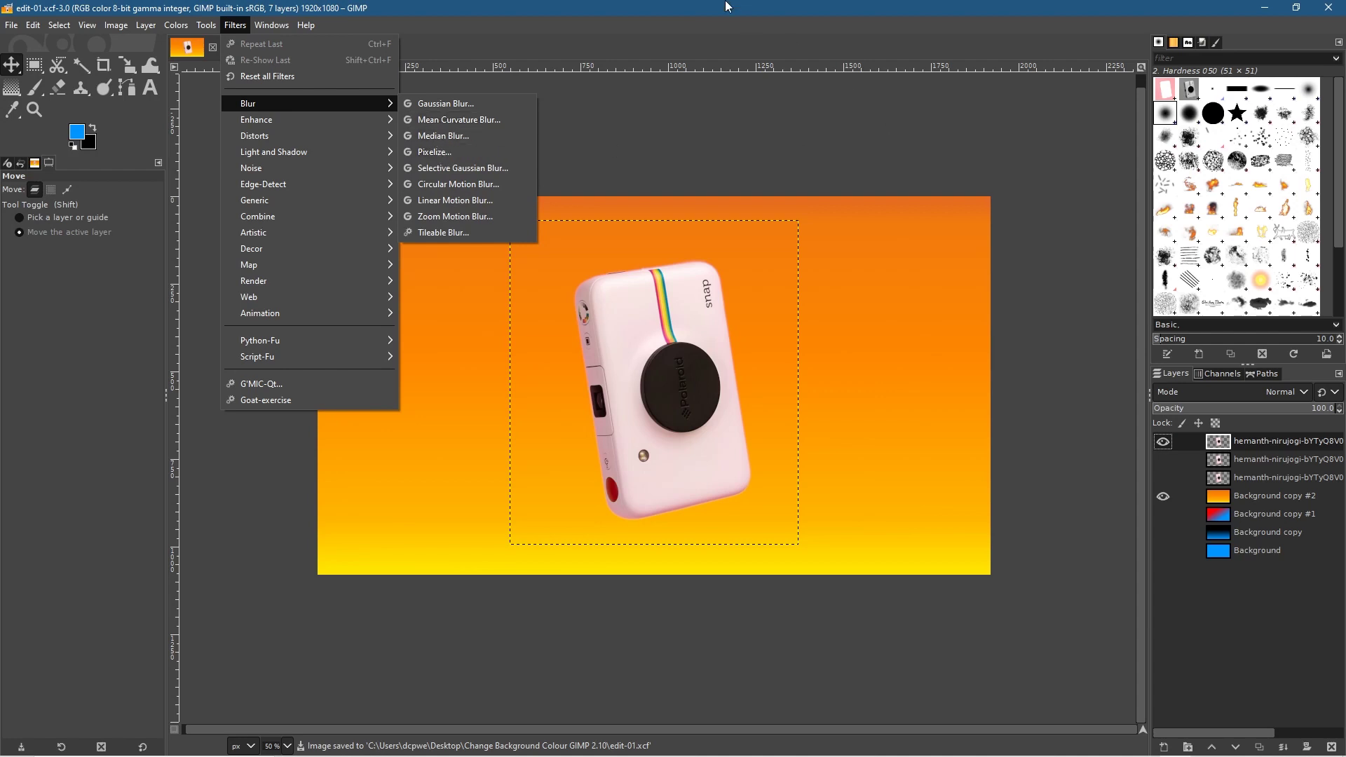
click(768, 43)
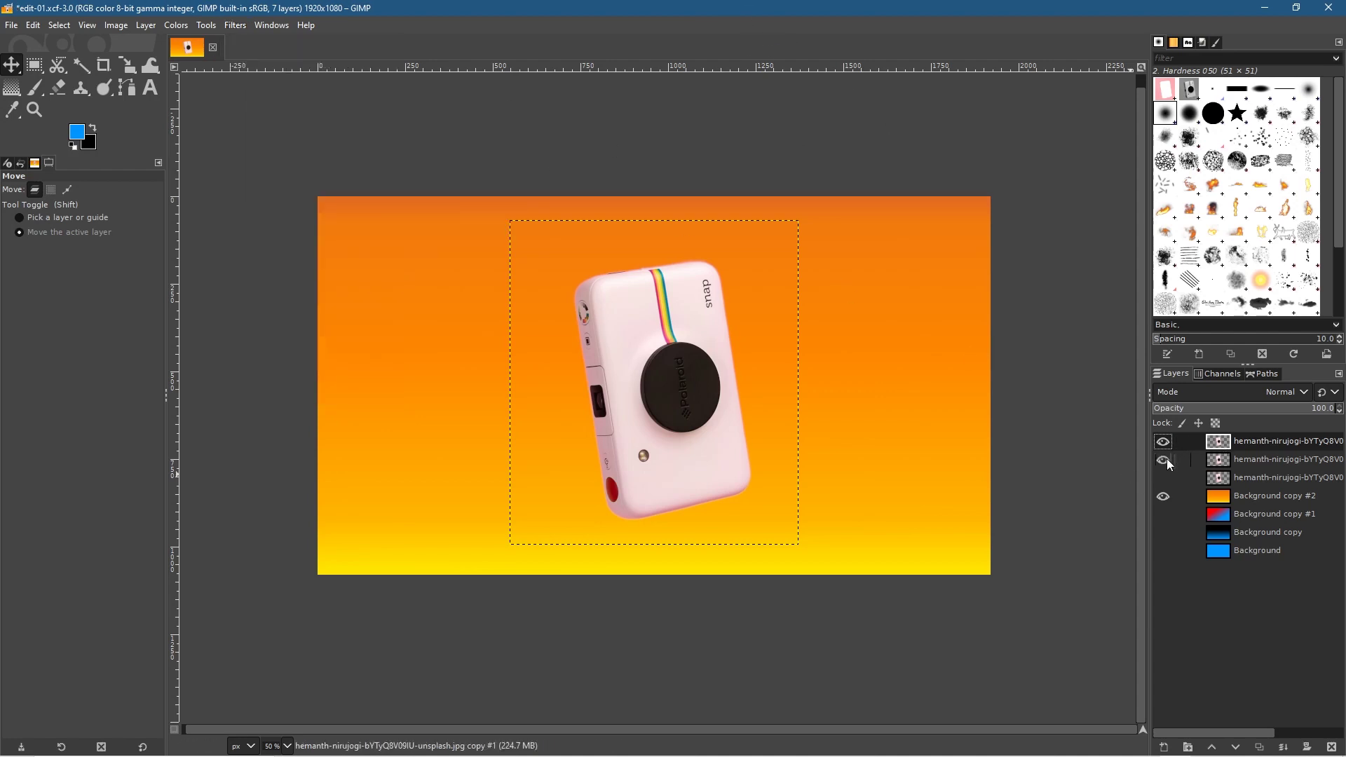
Apply a Gaussian Blur with Size X and Size Y of 37.01 to the middle camera layer.
click(1270, 457)
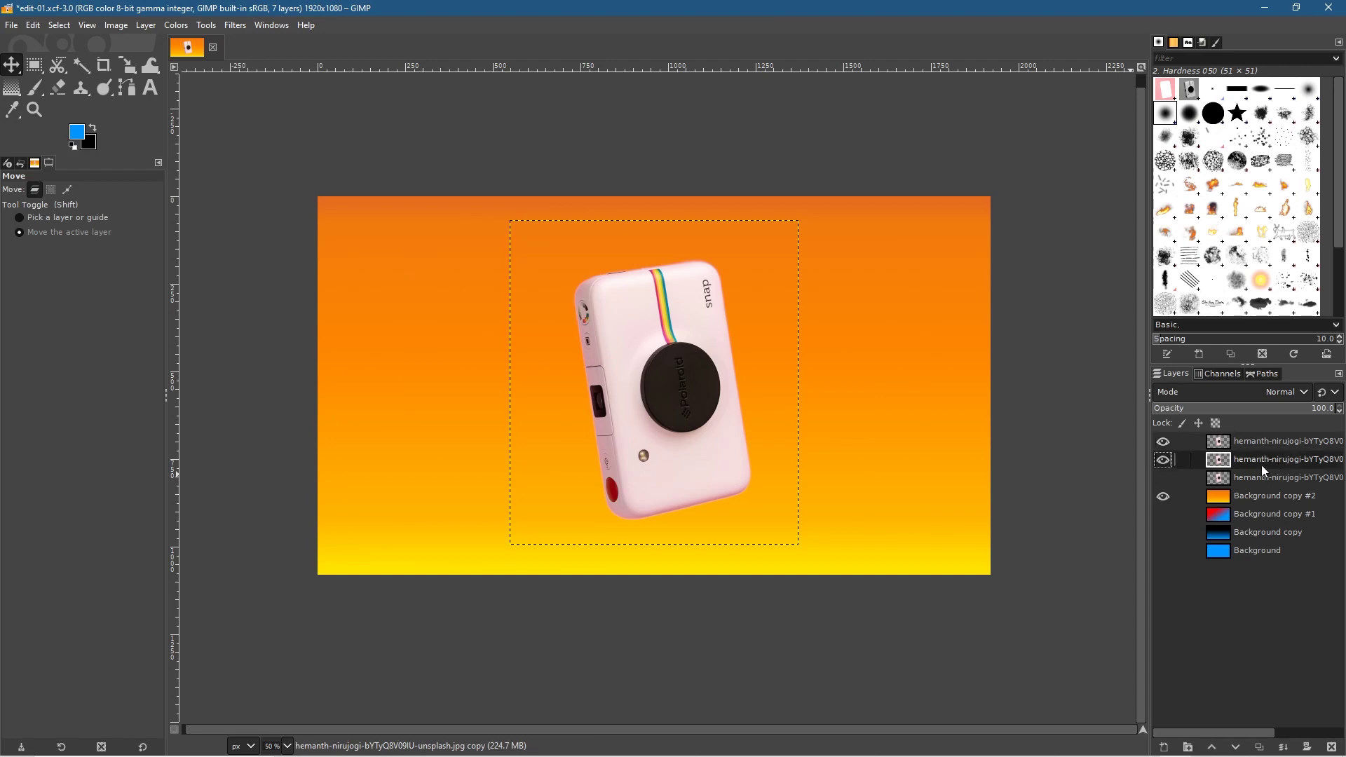
click(236, 27)
mouse_move(268, 102)
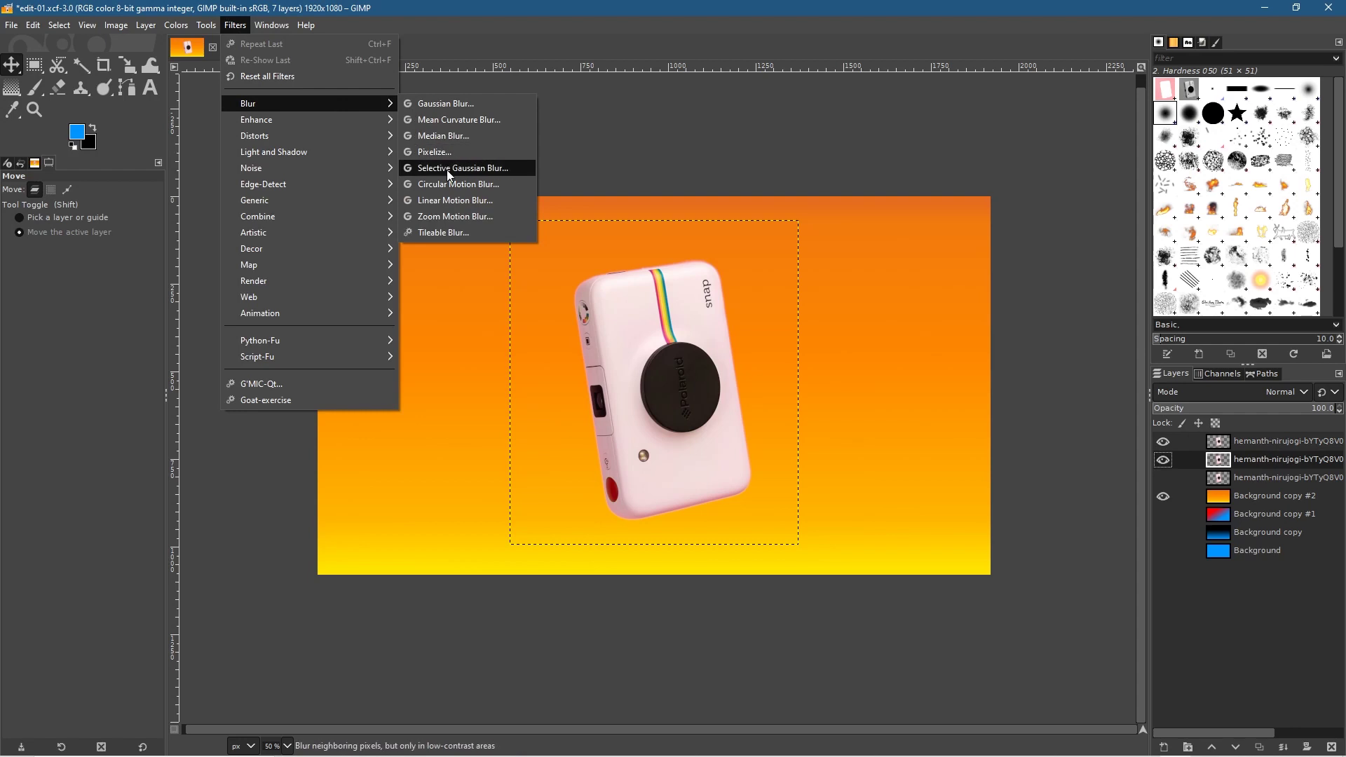
click(448, 103)
drag(219, 320, 296, 314)
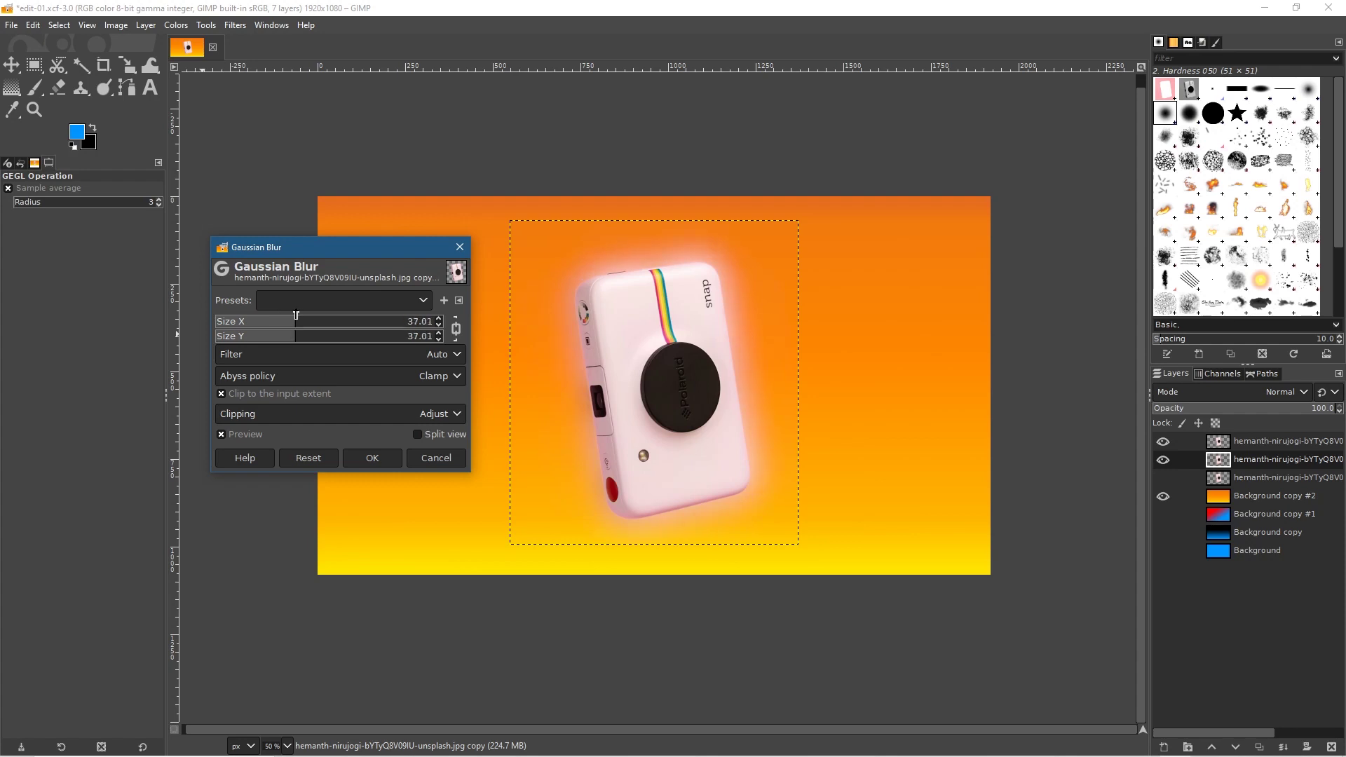
click(377, 454)
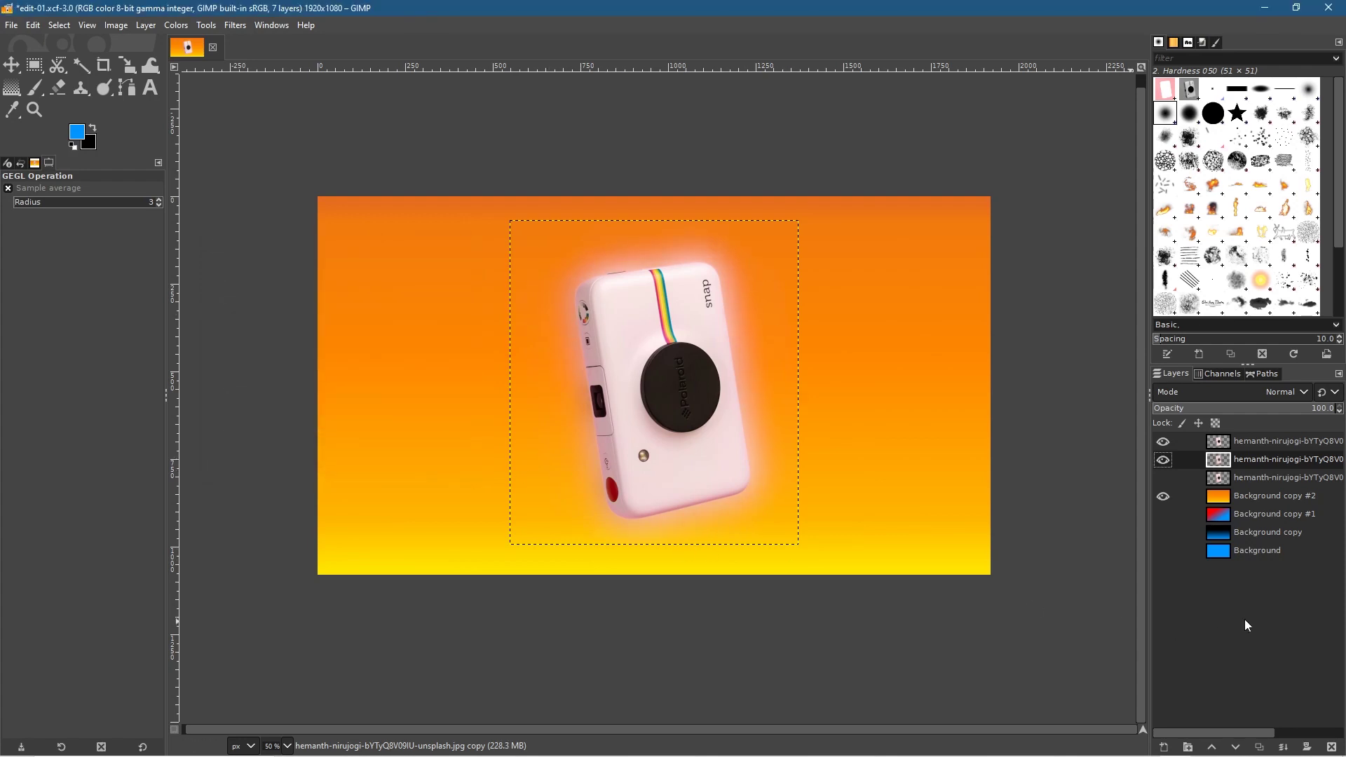
Preview the camera's glow against the different background layers, leaving only the red-blue Background copy #1 shown behind it.
click(1264, 551)
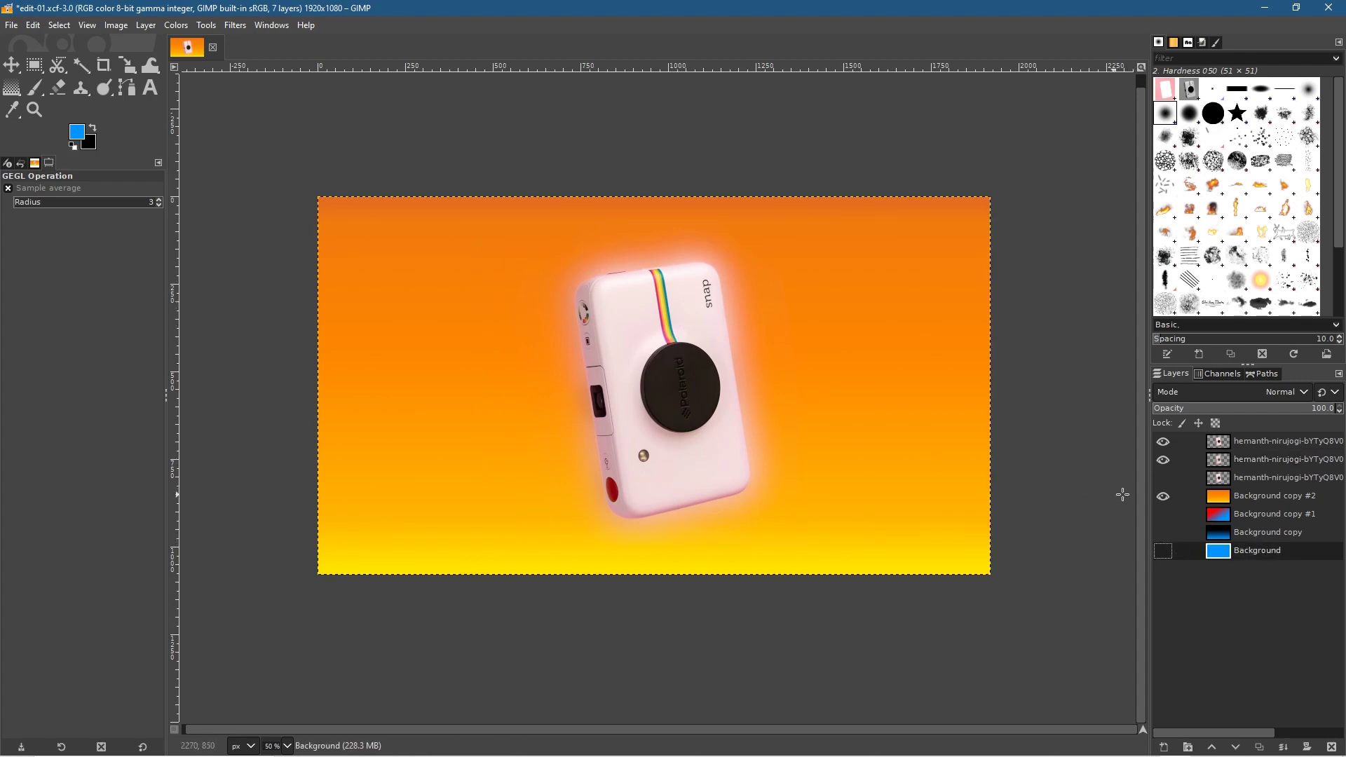
click(1161, 497)
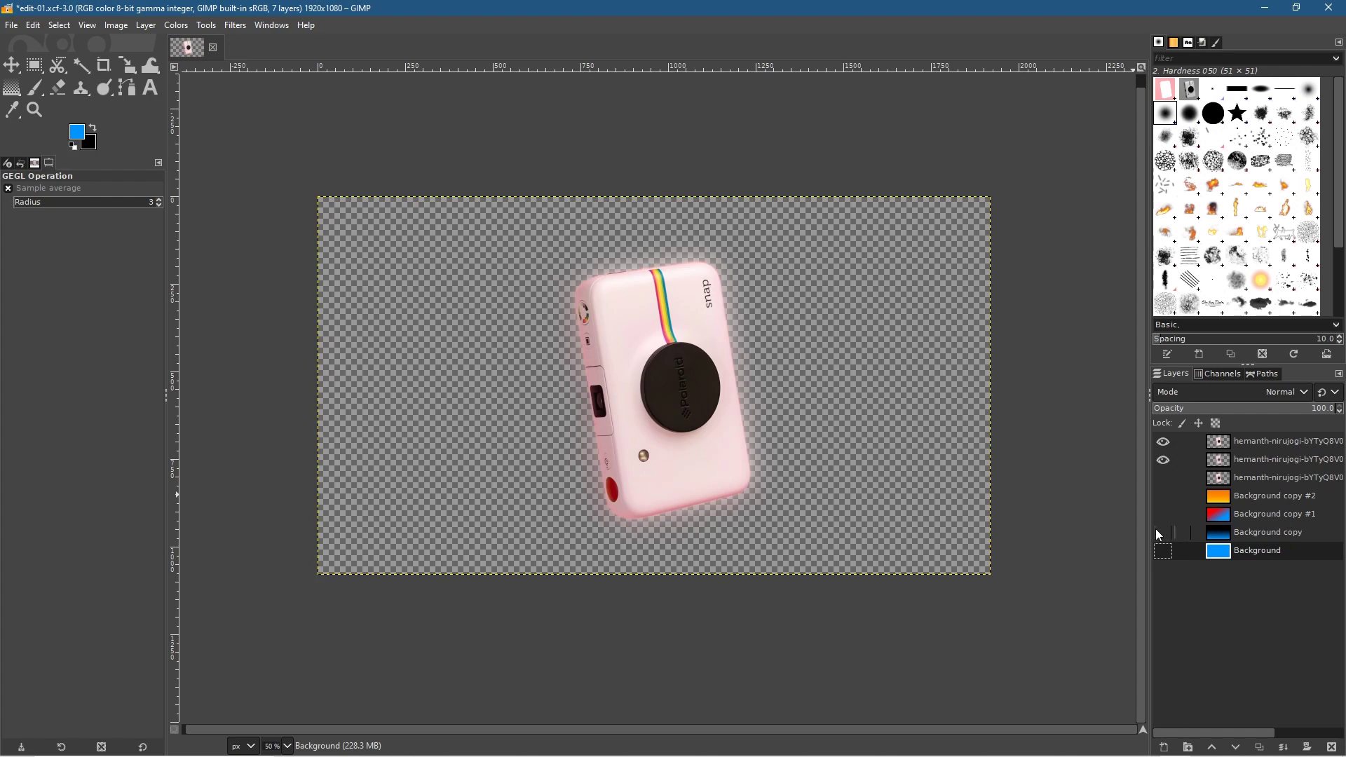
click(1158, 529)
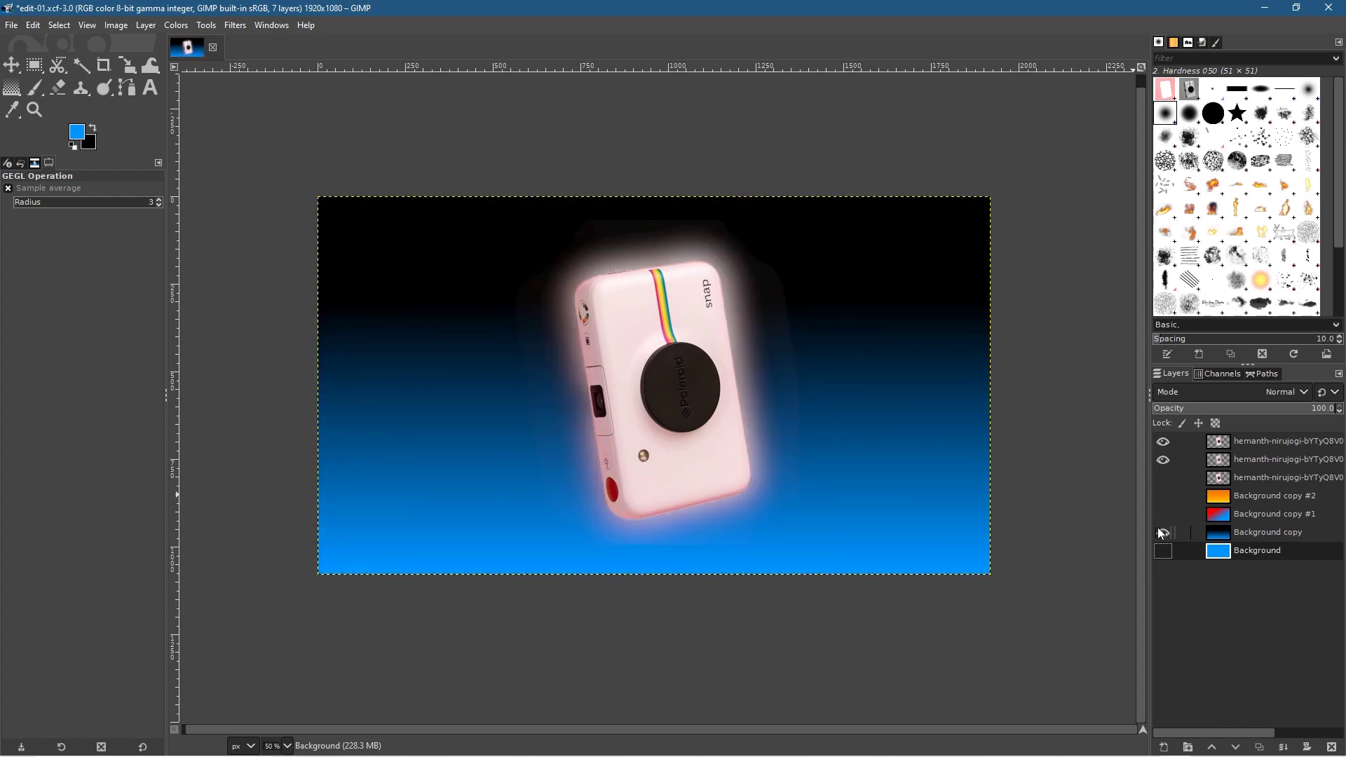
click(1158, 529)
click(1159, 503)
click(1159, 504)
click(1162, 514)
click(1159, 515)
click(1158, 516)
click(1159, 514)
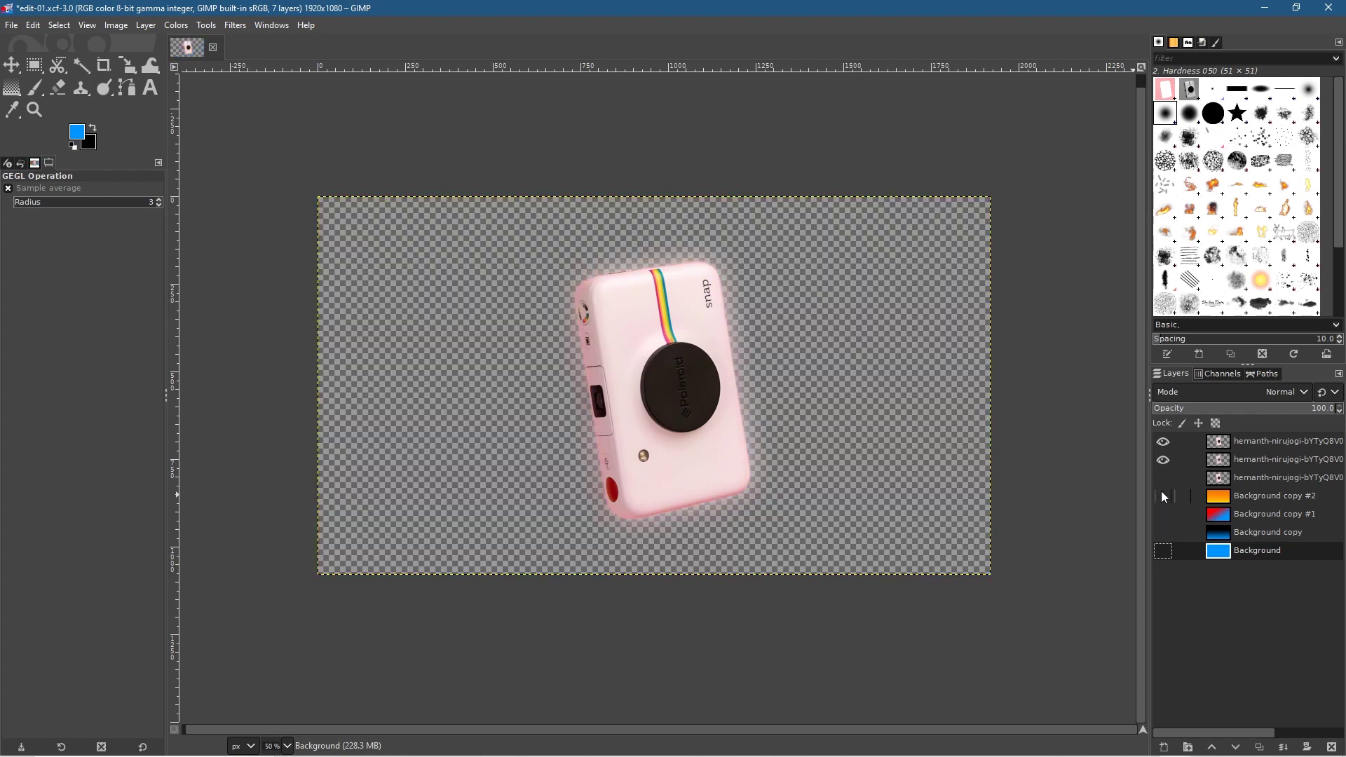
click(1219, 449)
click(1163, 550)
click(1164, 549)
click(1162, 515)
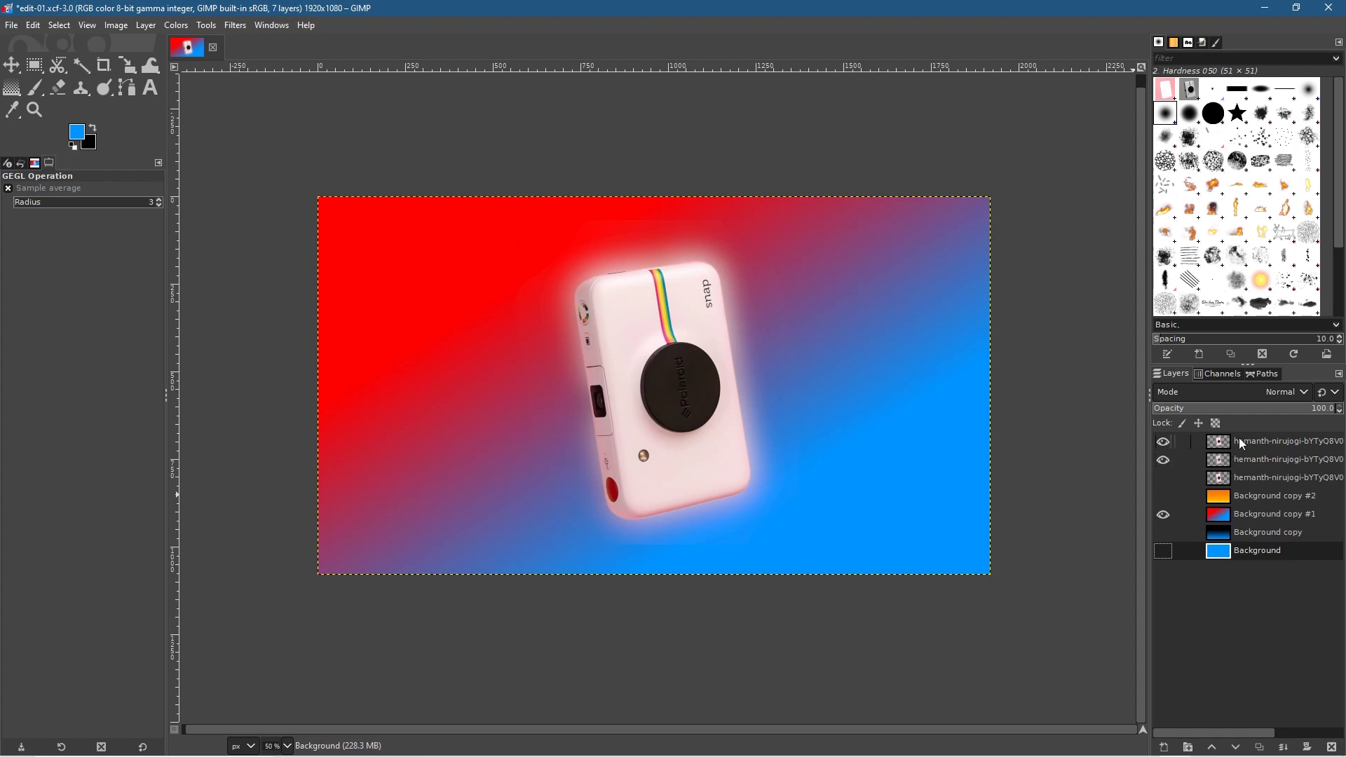
Inspect the blurred camera layer with the sharp top layer hidden, restore the top layer, and swap the blurred layer's visibility for the lowest camera layer.
click(1164, 441)
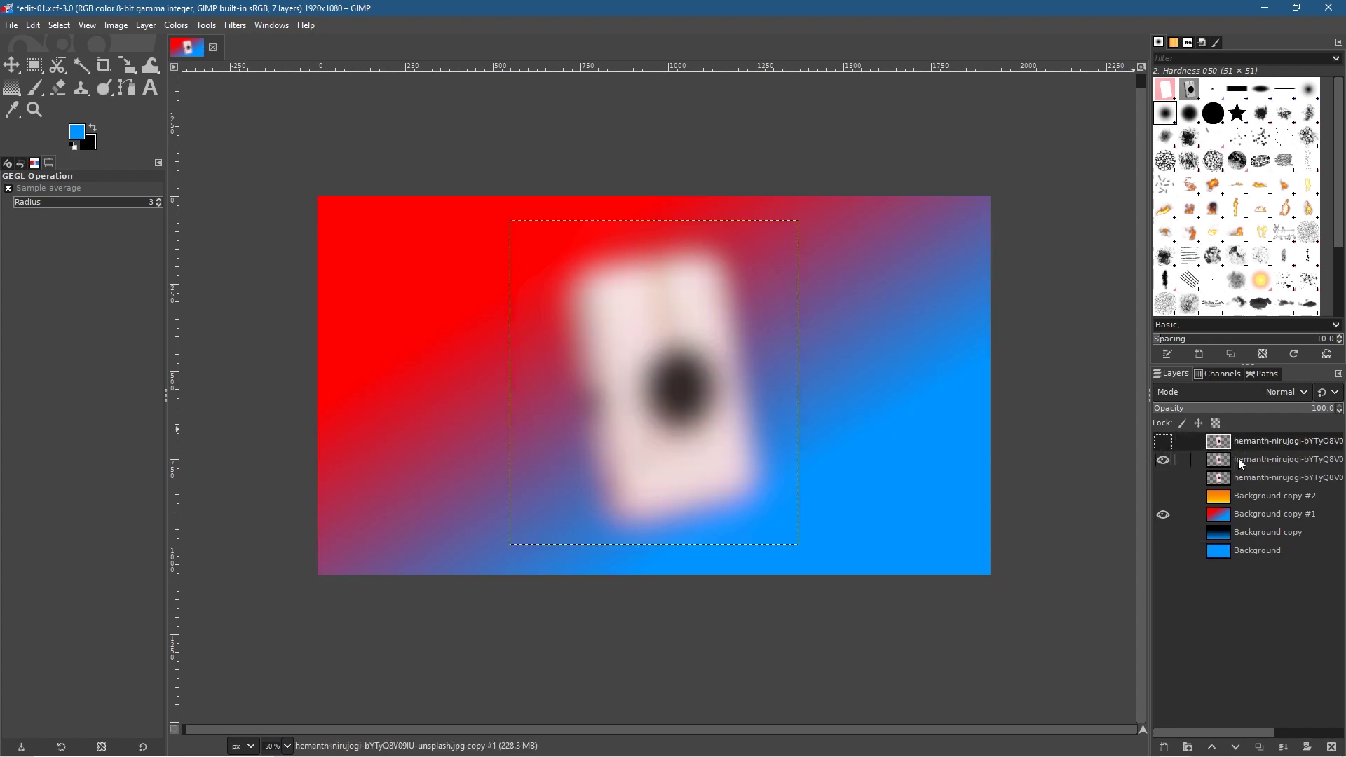
click(1165, 442)
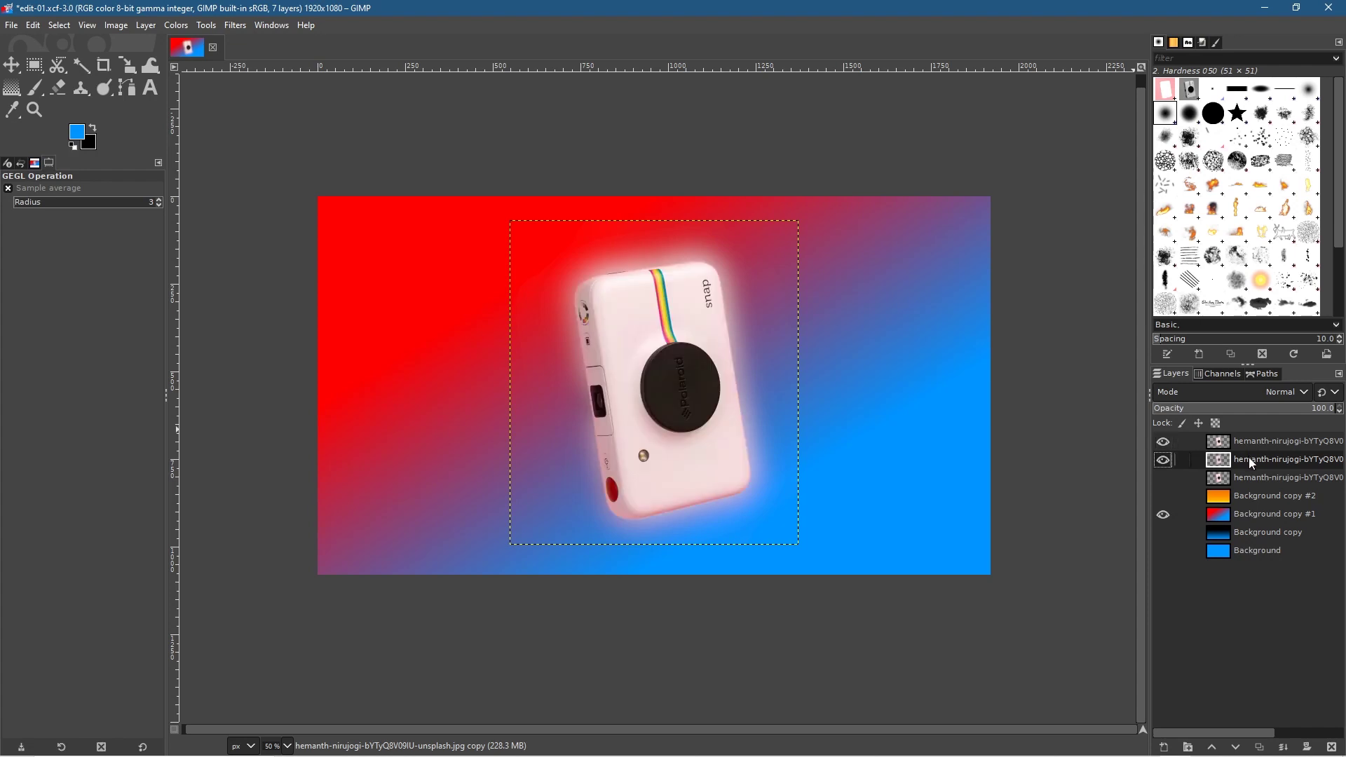
click(1164, 461)
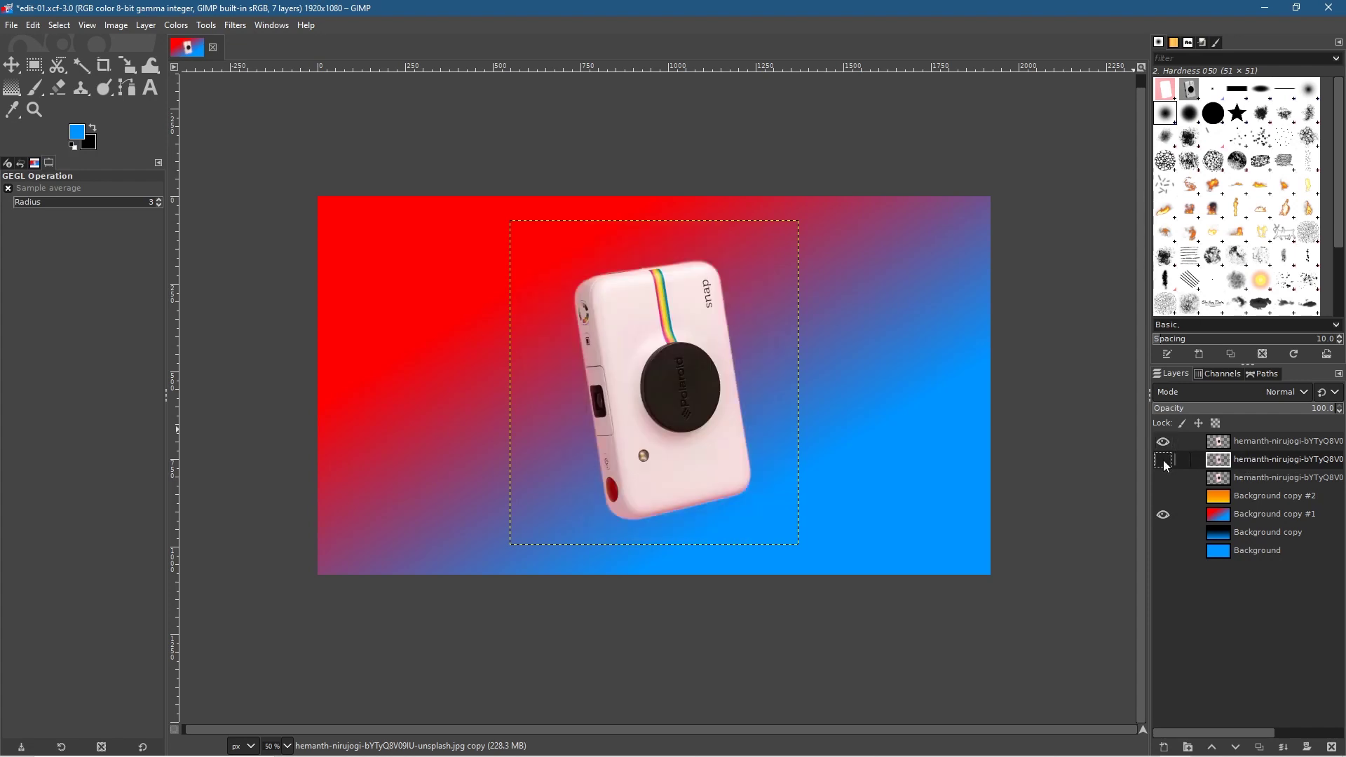
click(1165, 478)
Duplicate the lowest camera layer twice, hide the two lower versions, and place the uppermost duplicate directly beneath the top camera layer.
click(1274, 479)
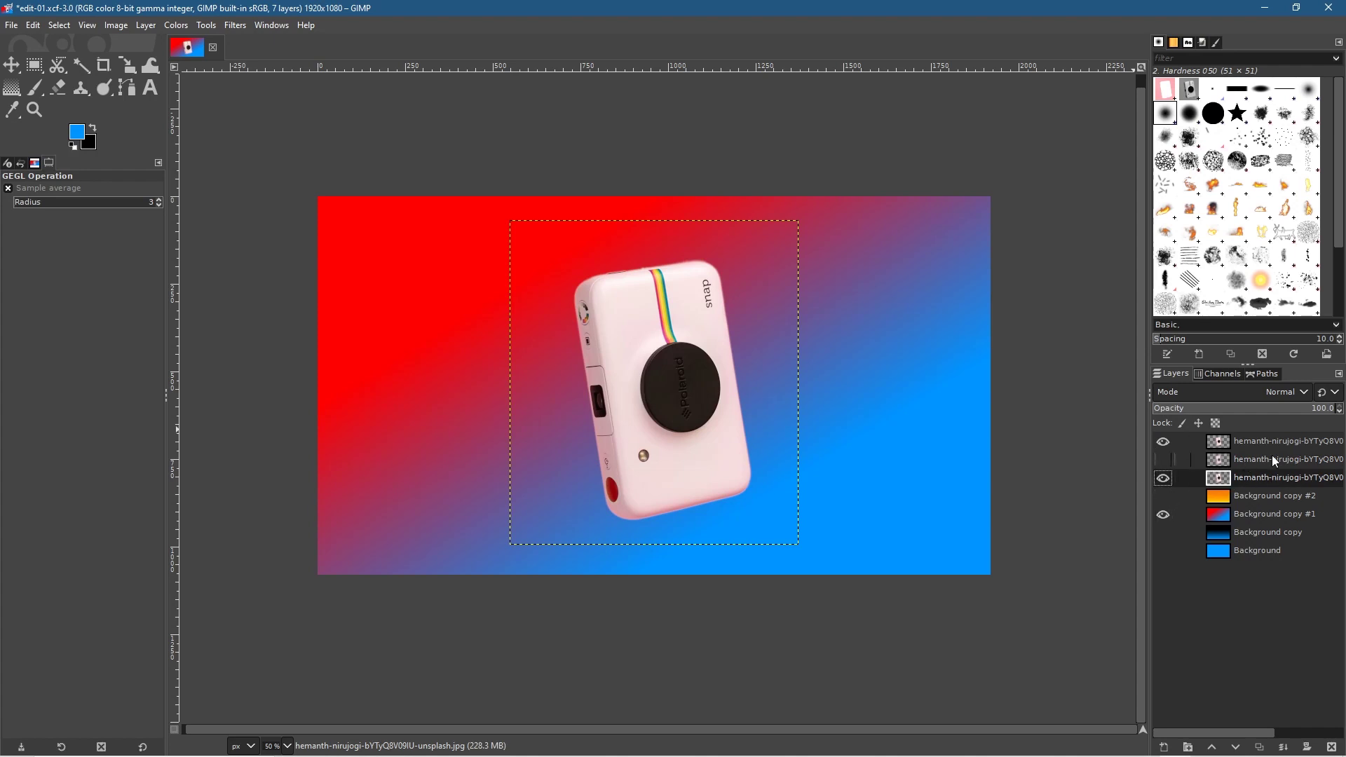
click(1232, 442)
click(1242, 485)
click(1262, 748)
click(1261, 749)
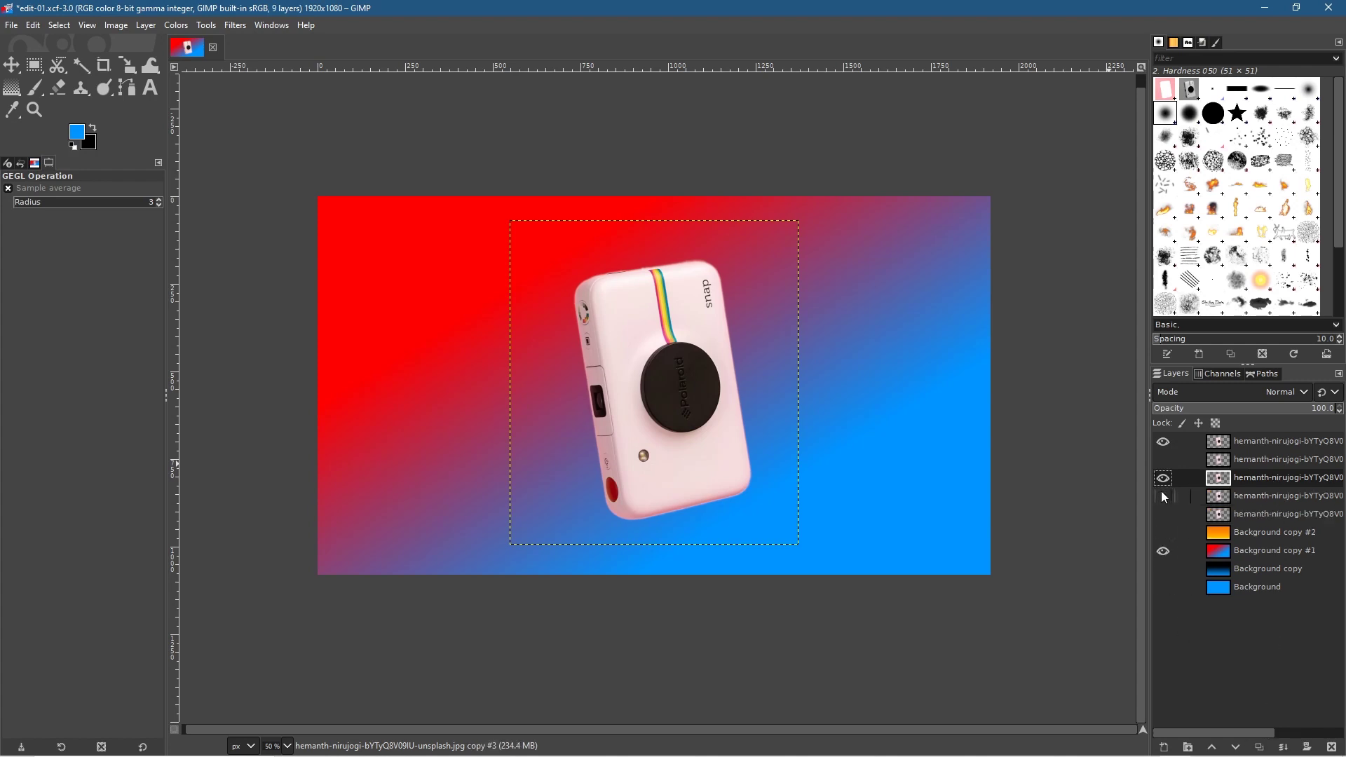
drag(1238, 475, 1238, 456)
Apply a Circular Motion Blur to the camera layer beneath the top one, with Center X 0.837, Center Y 0.833 and Angle 27.80.
click(256, 26)
mouse_move(239, 28)
mouse_move(267, 122)
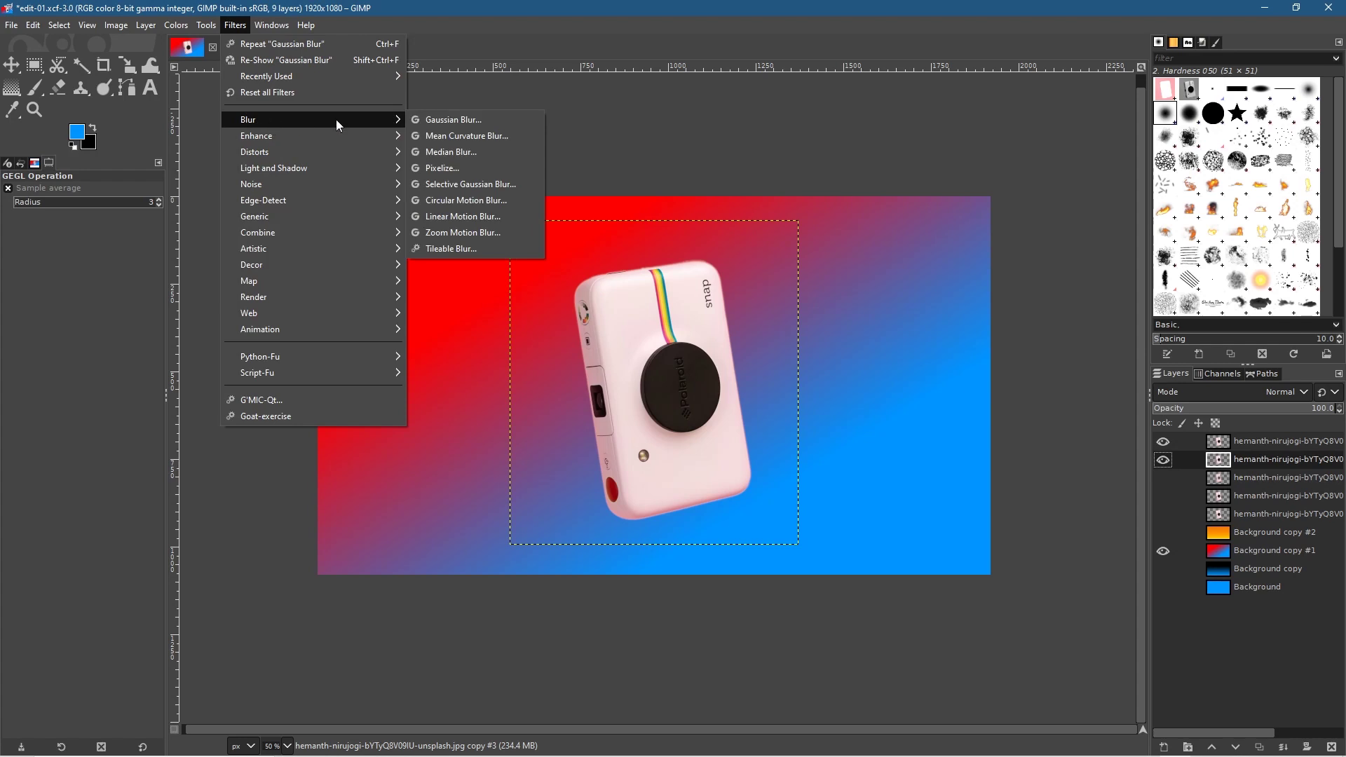
click(488, 203)
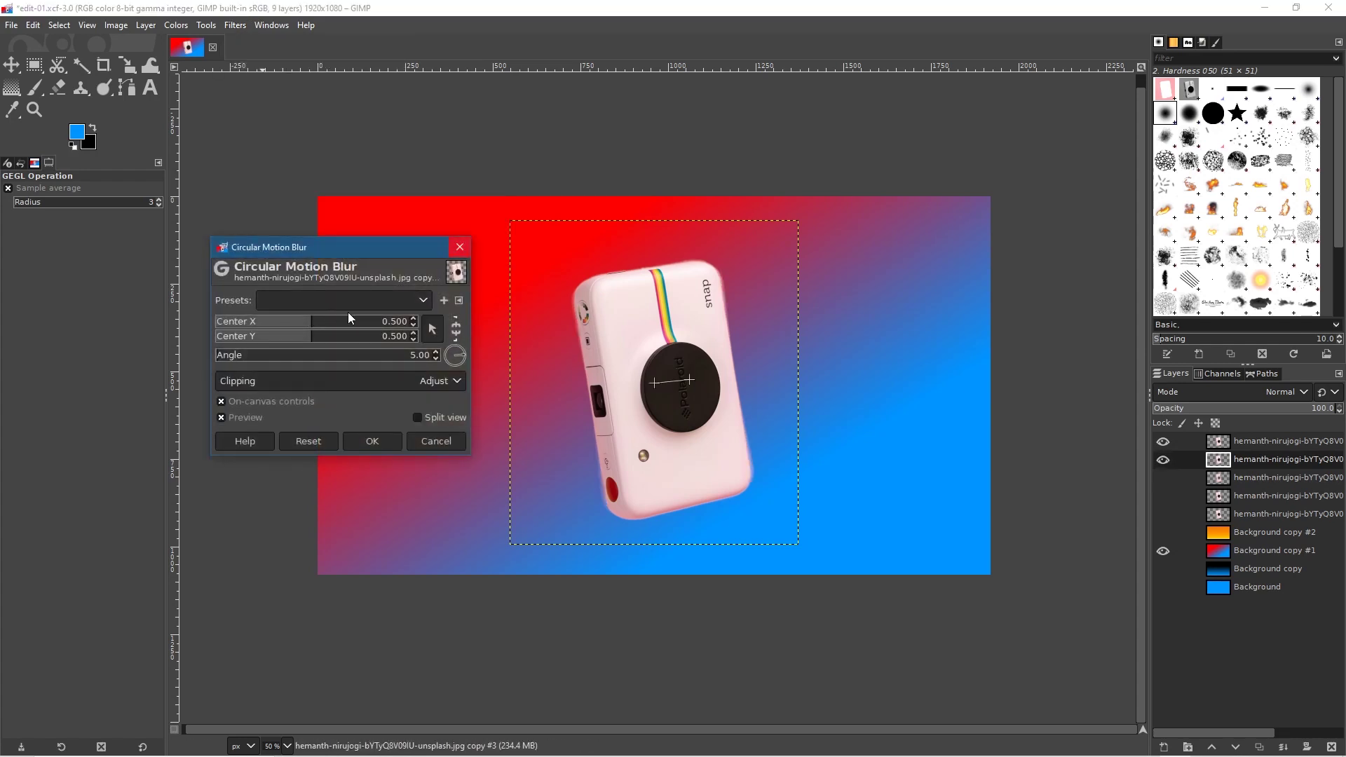
mouse_move(354, 321)
mouse_down()
mouse_move(315, 321)
mouse_move(392, 319)
mouse_move(330, 315)
mouse_move(377, 312)
mouse_up()
click(317, 341)
drag(318, 341, 383, 341)
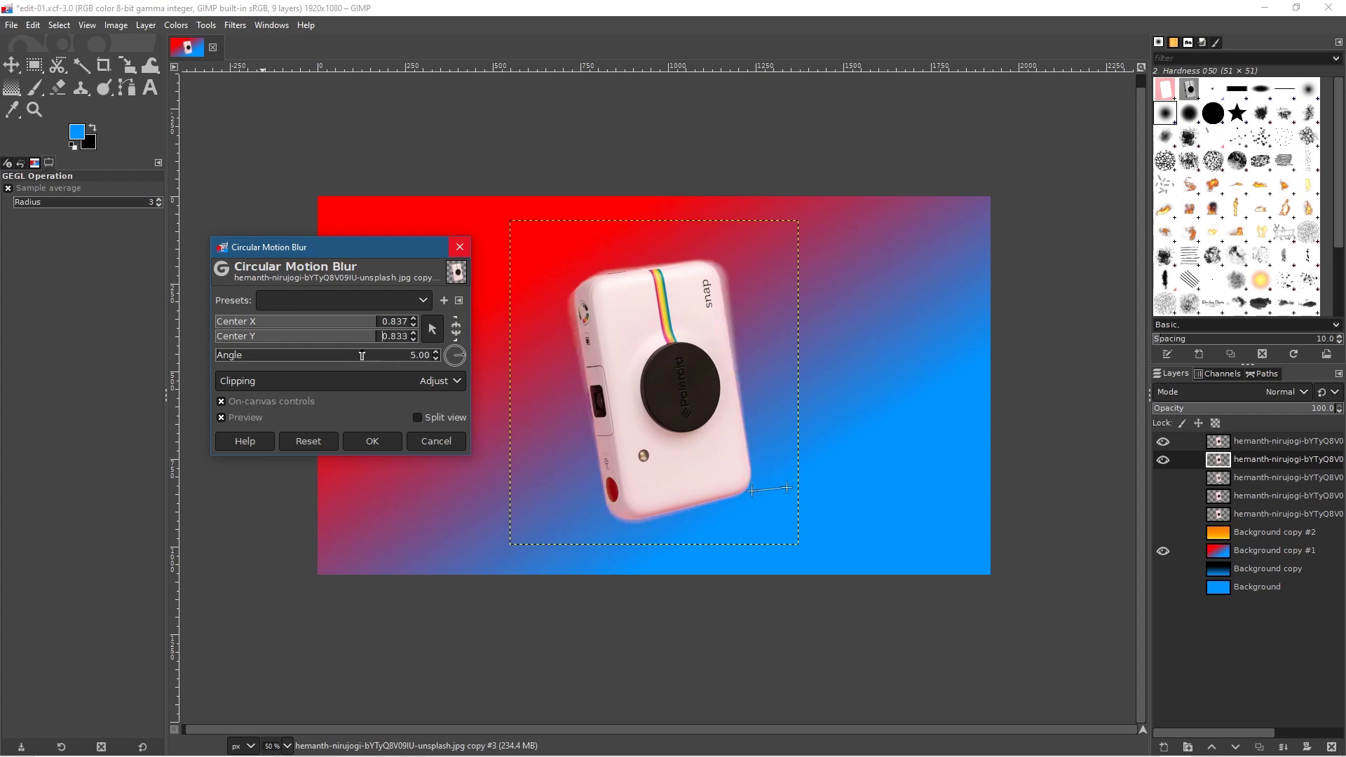
drag(463, 356, 448, 363)
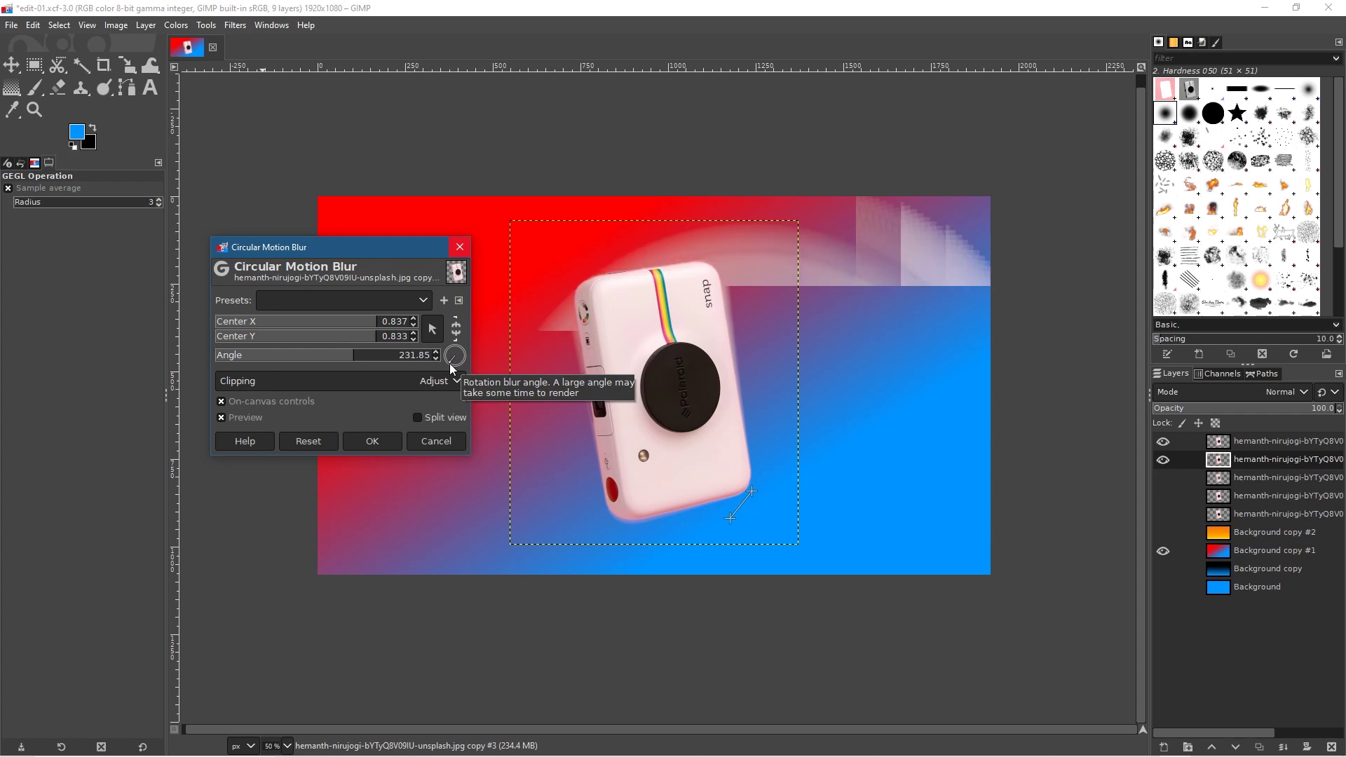
drag(450, 361, 465, 355)
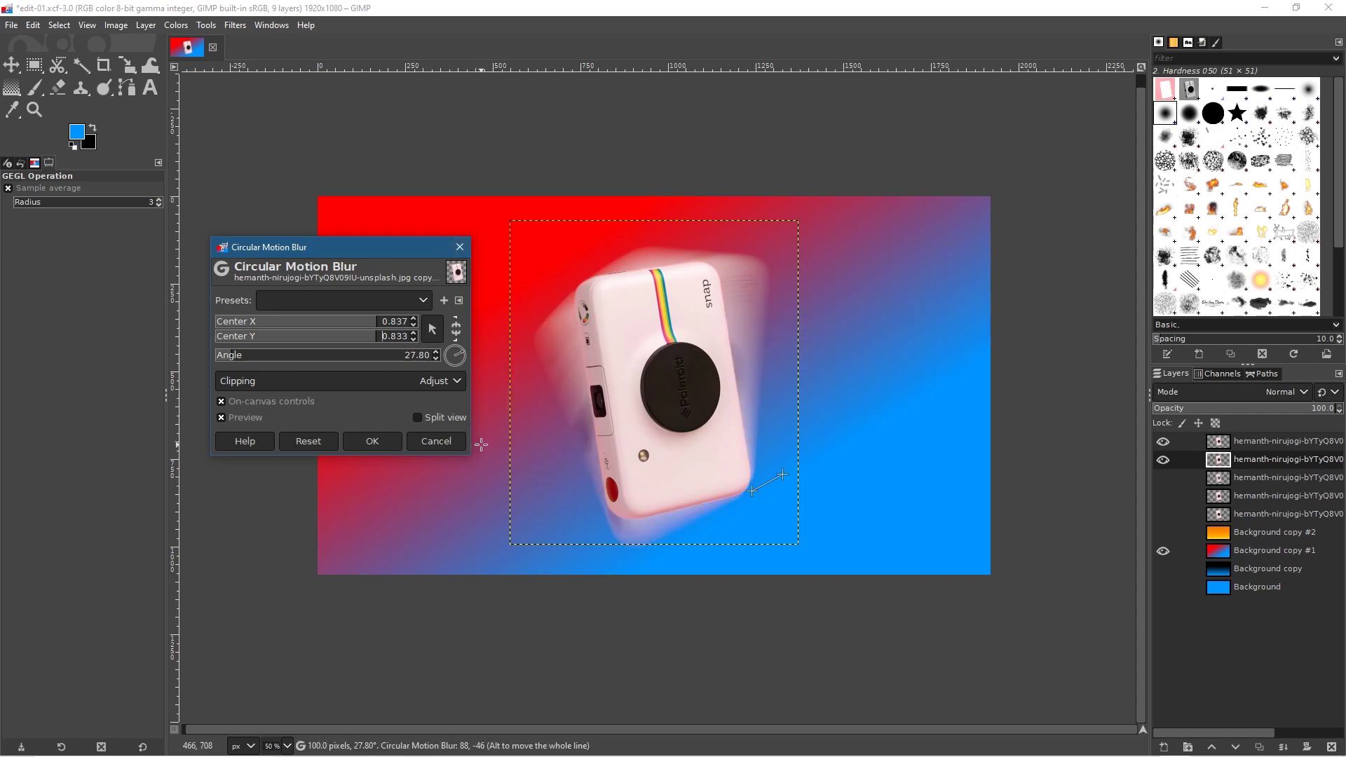
click(371, 441)
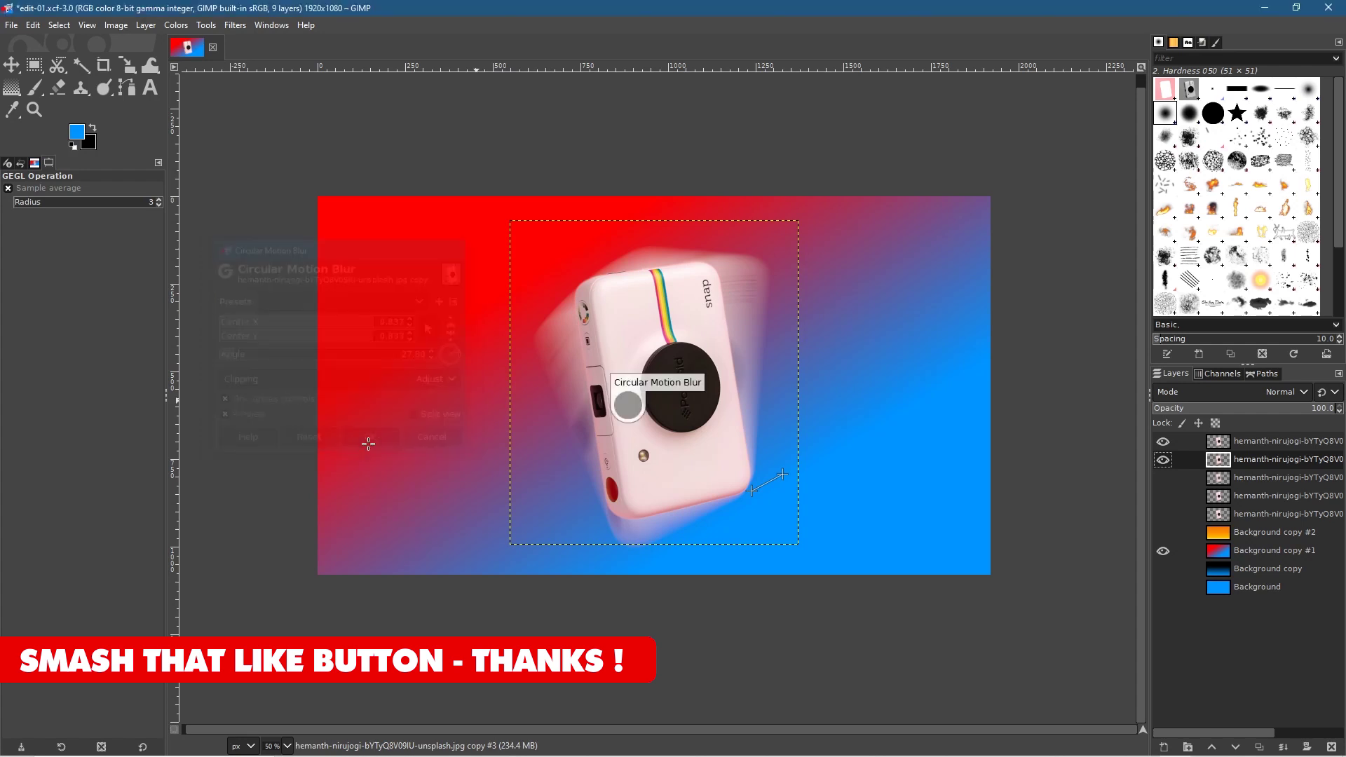
Preview the motion-blurred camera against Background copy #1, Background copy and the solid blue Background.
click(1163, 551)
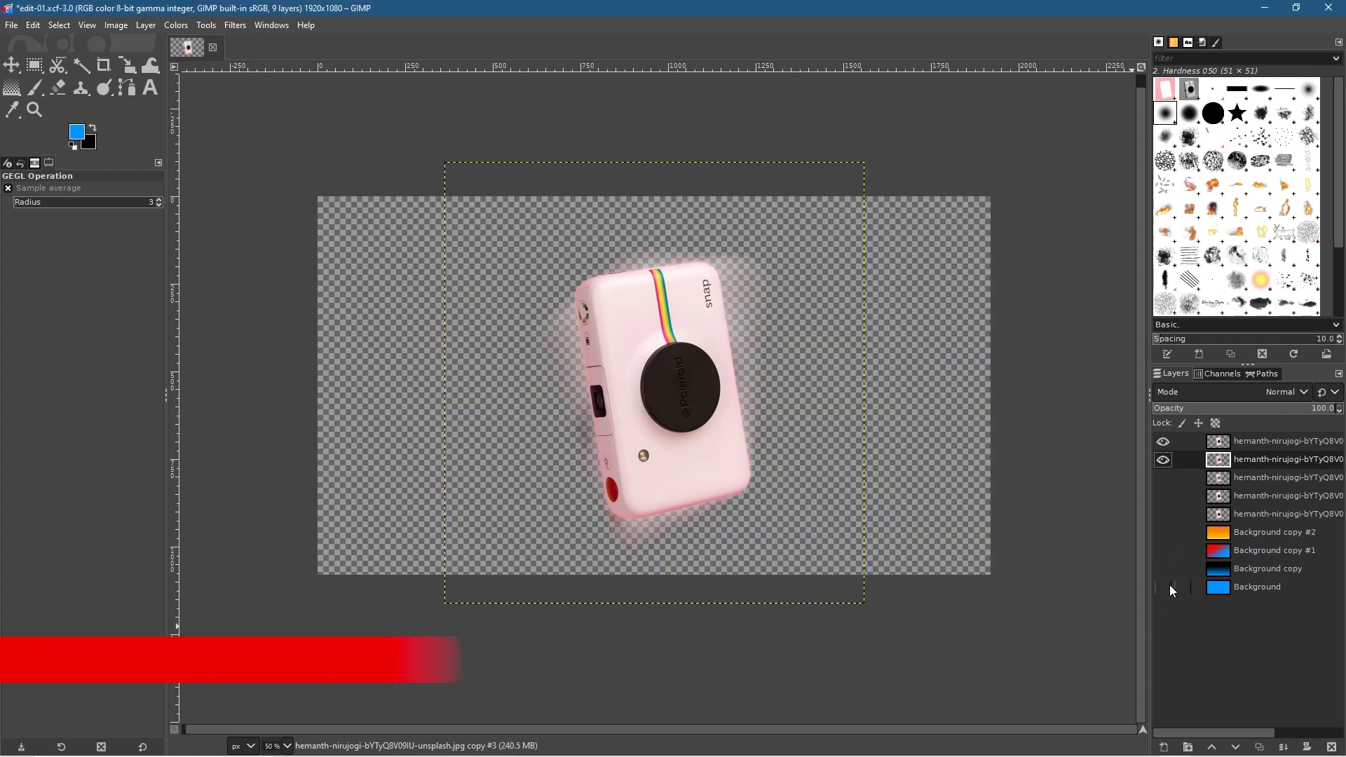
click(1164, 551)
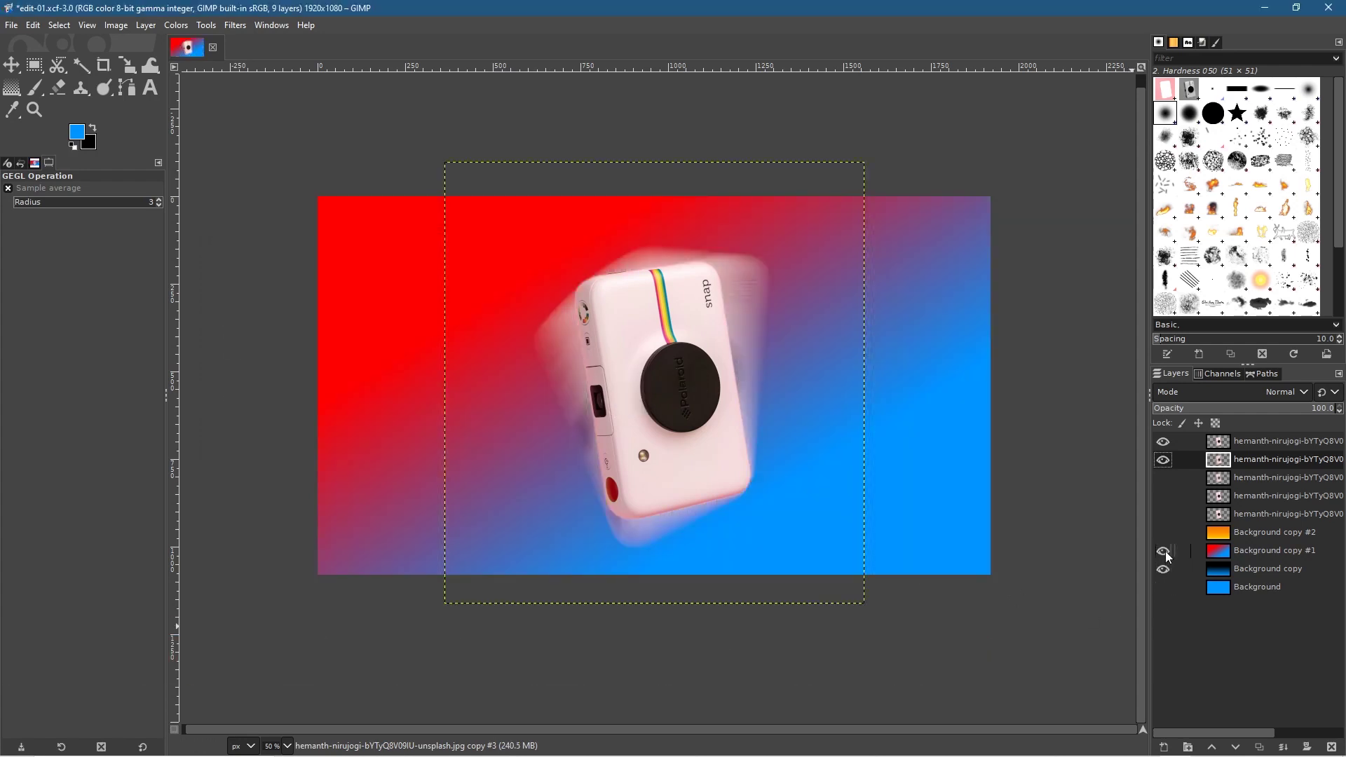
click(1163, 551)
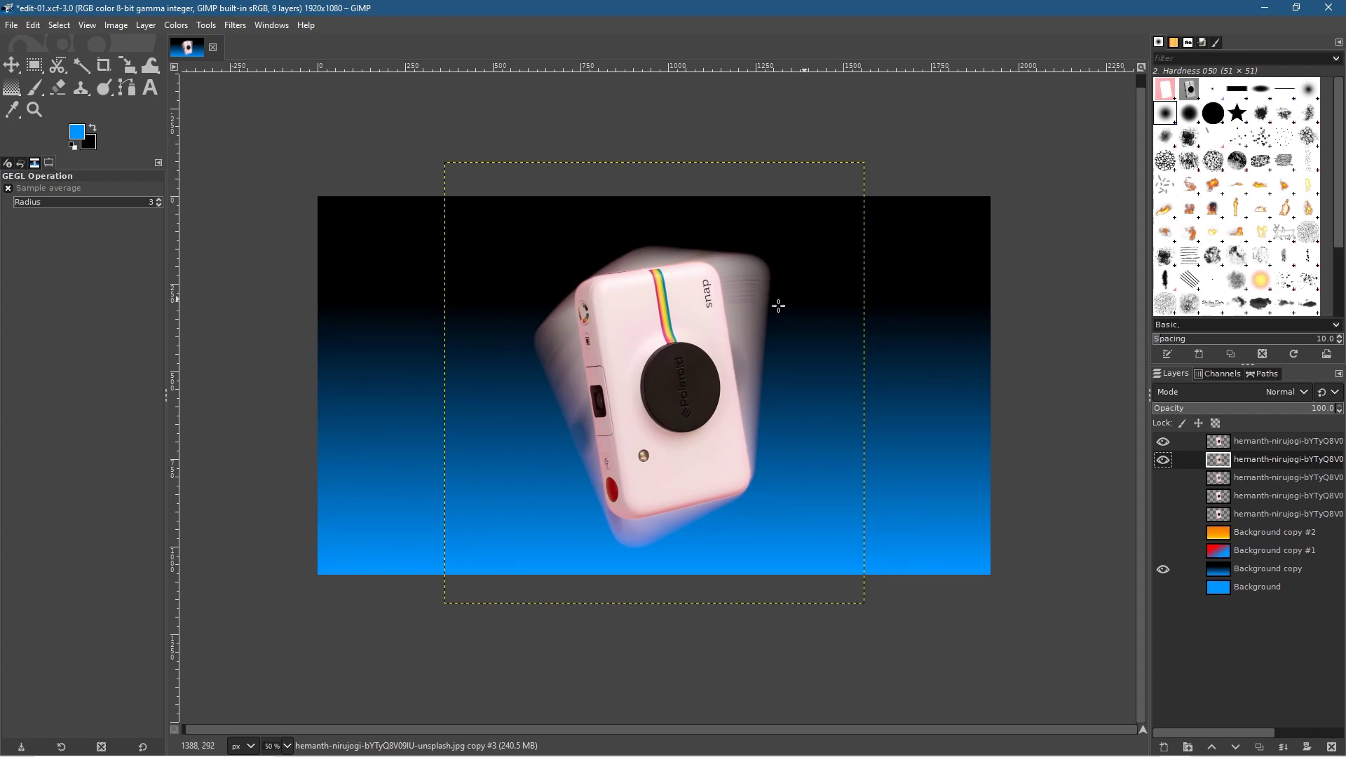
click(1163, 569)
click(1164, 587)
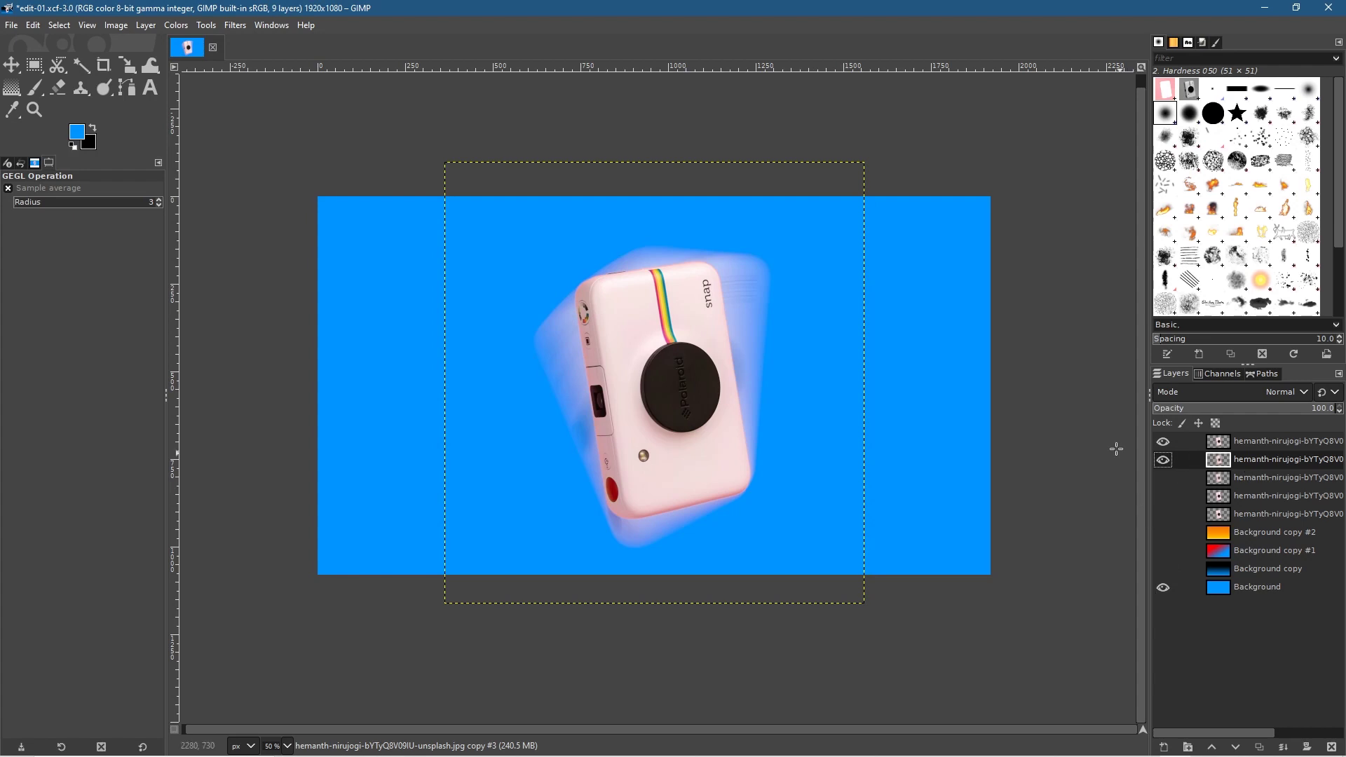
Compare the Gaussian glow layer with the motion-blurred layer behind the camera, switching from the solid blue Background to Background copy #2.
click(1163, 460)
click(1162, 477)
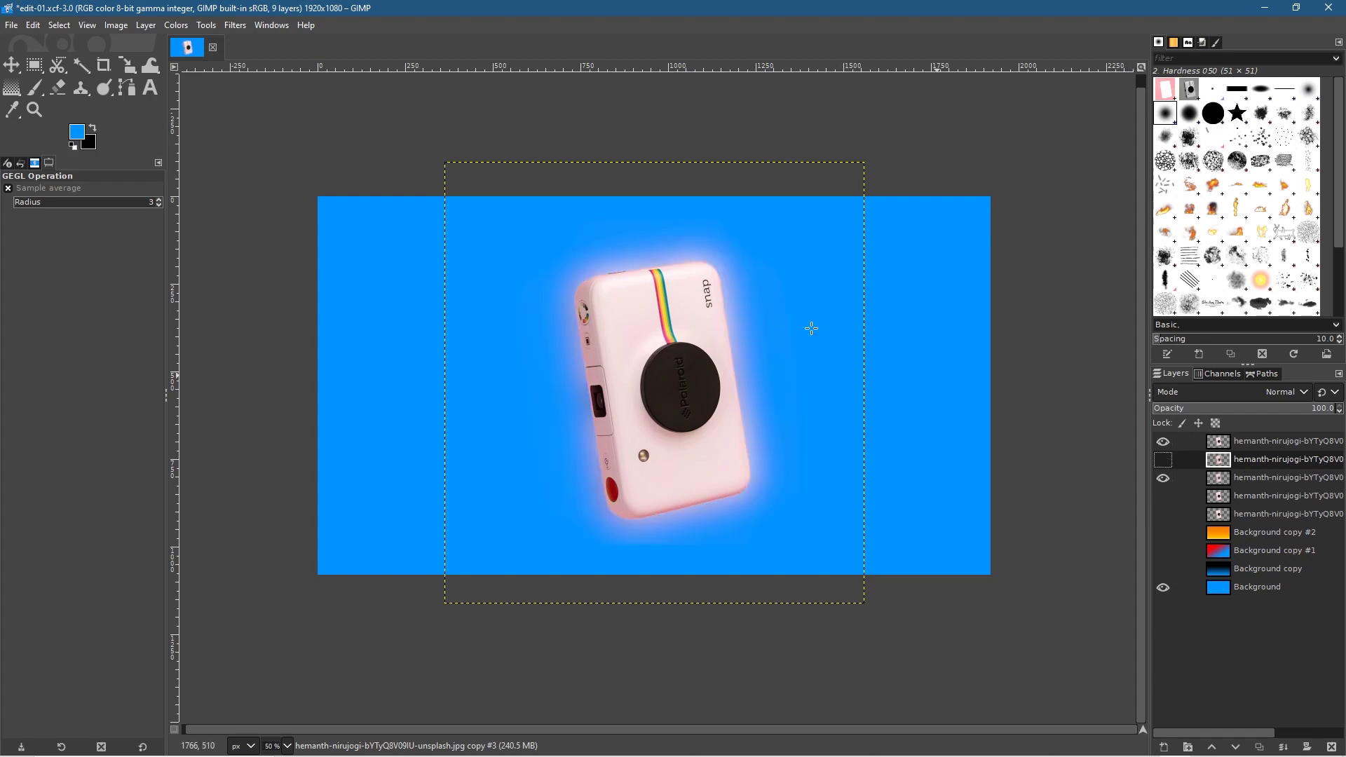
click(1162, 480)
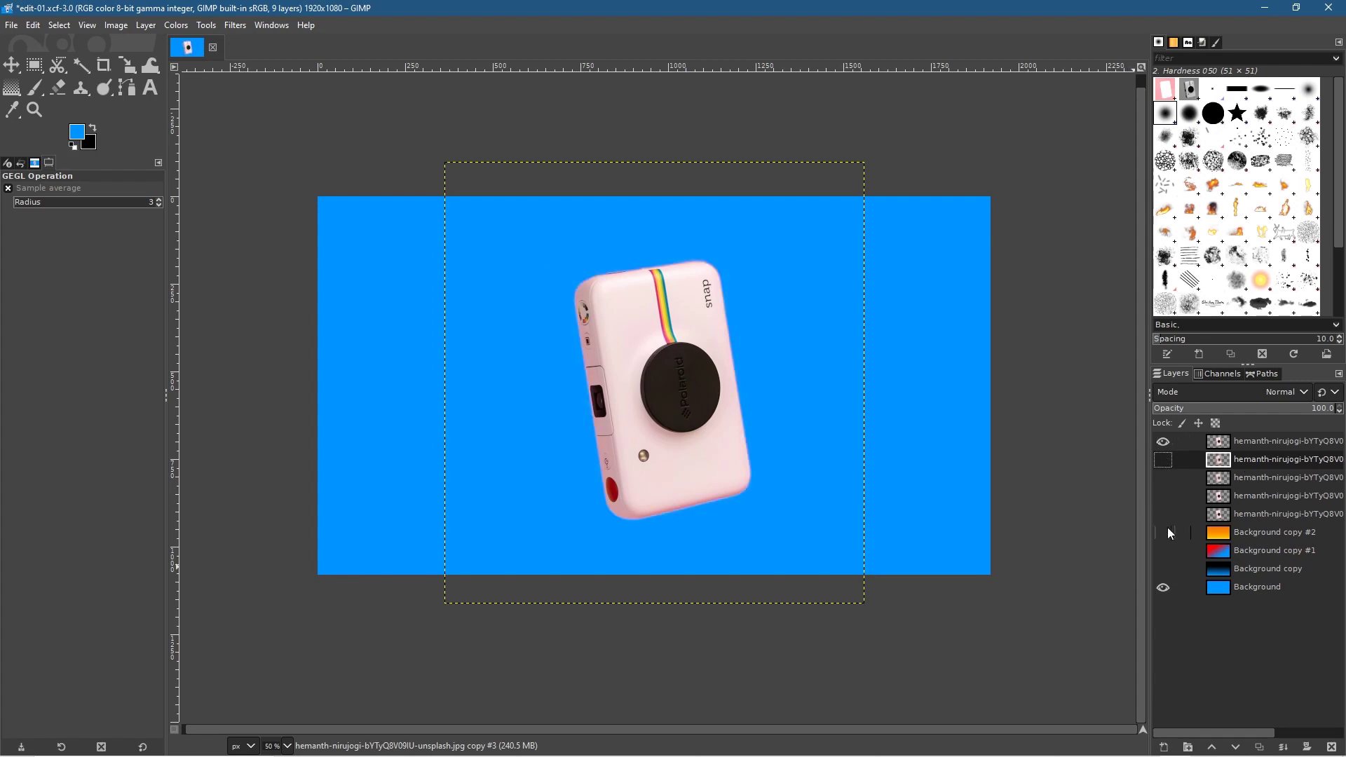
click(1165, 533)
click(1163, 477)
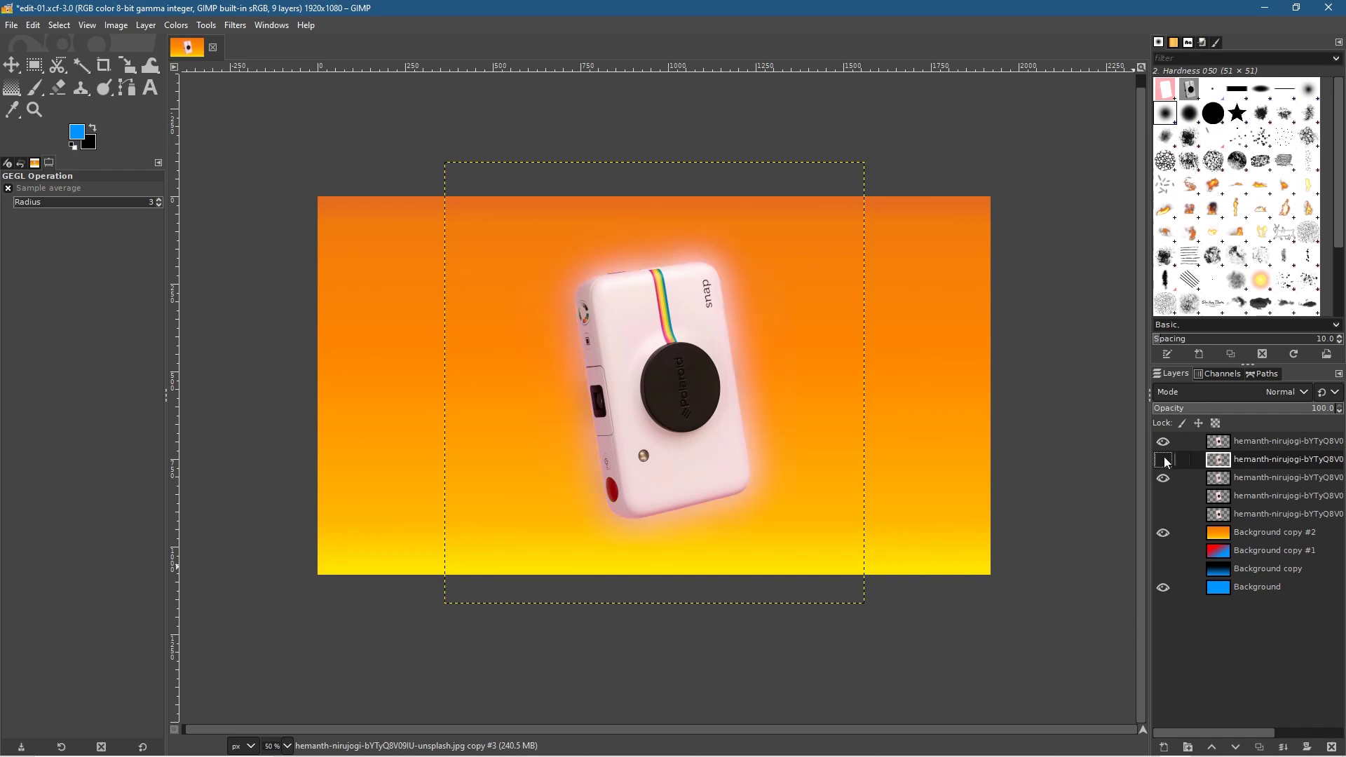
click(1164, 461)
click(1164, 460)
click(1163, 460)
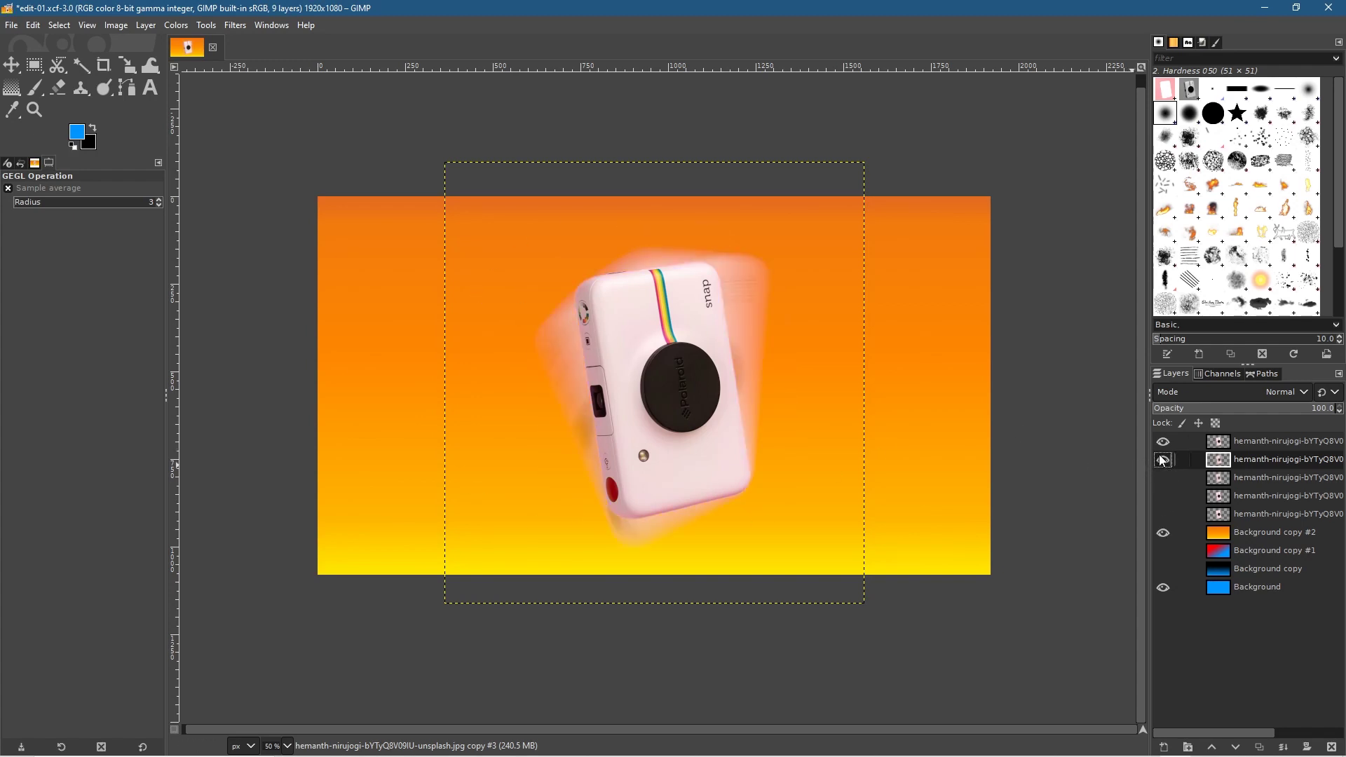
Show the glow layer instead of the motion blur, replace Background copy #2 with the black-blue Background copy, and save the project.
click(1163, 460)
click(1163, 478)
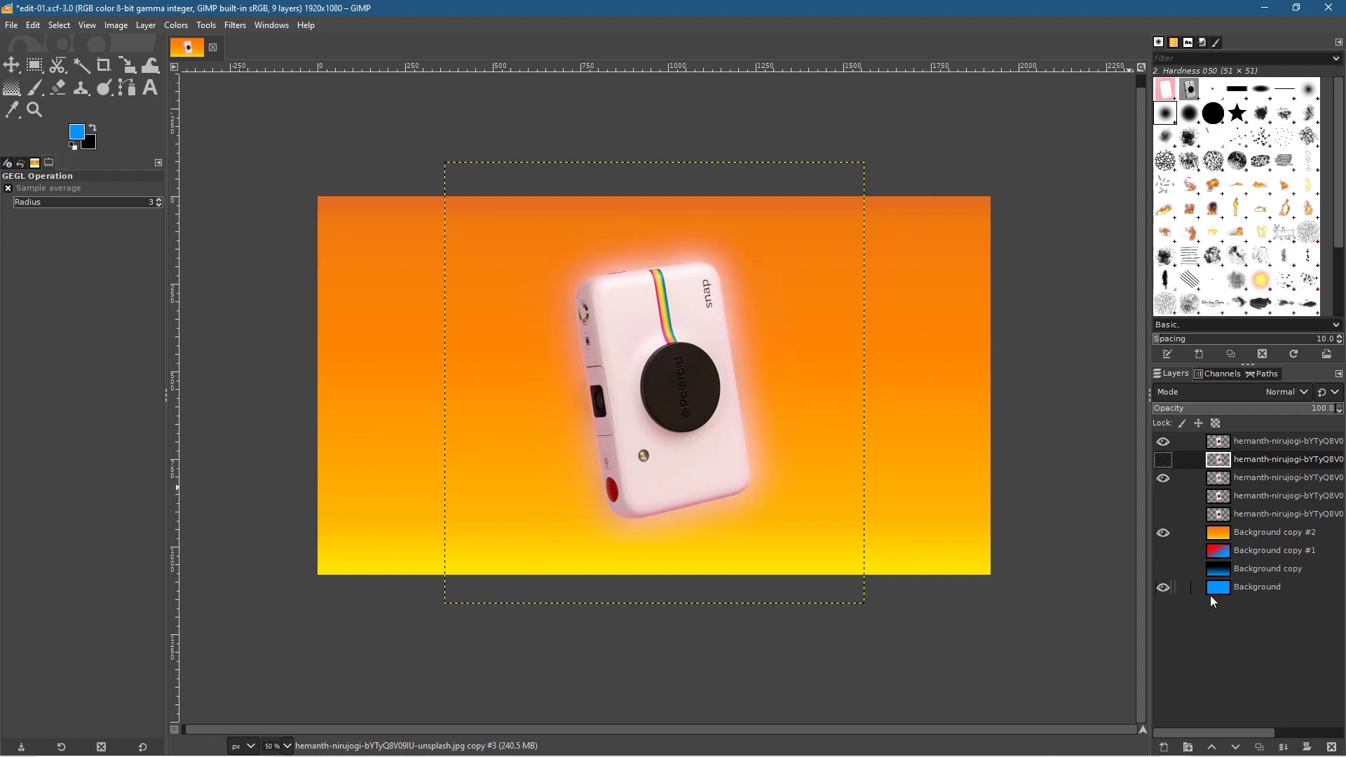
click(1165, 569)
click(1162, 532)
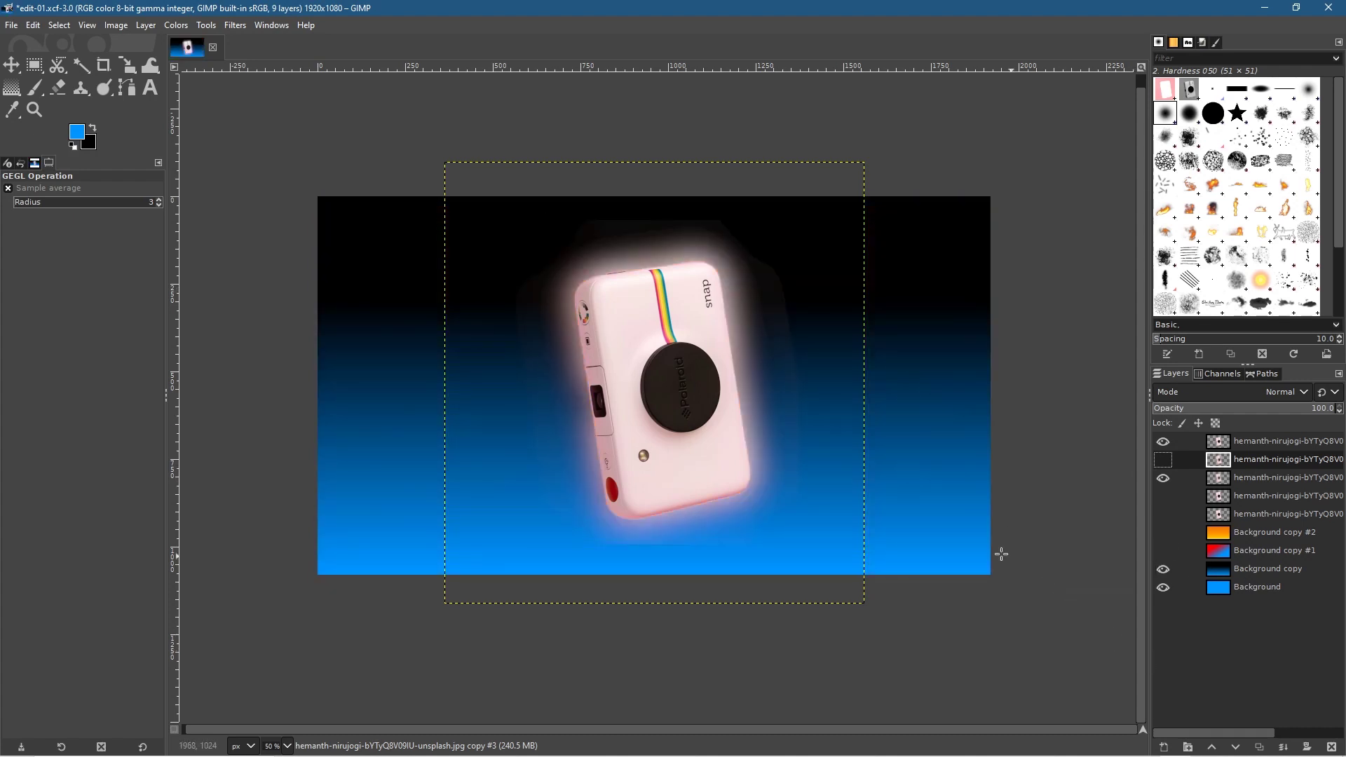
click(11, 25)
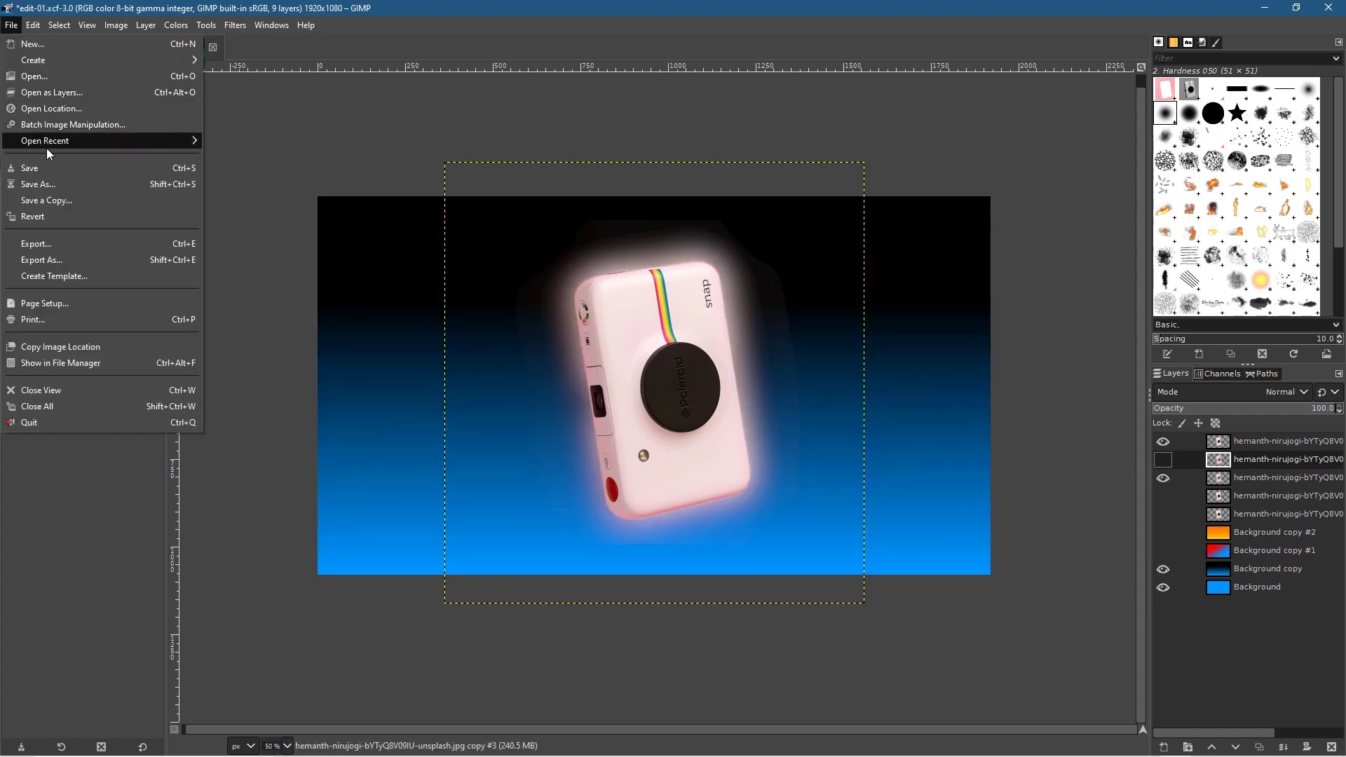
click(46, 169)
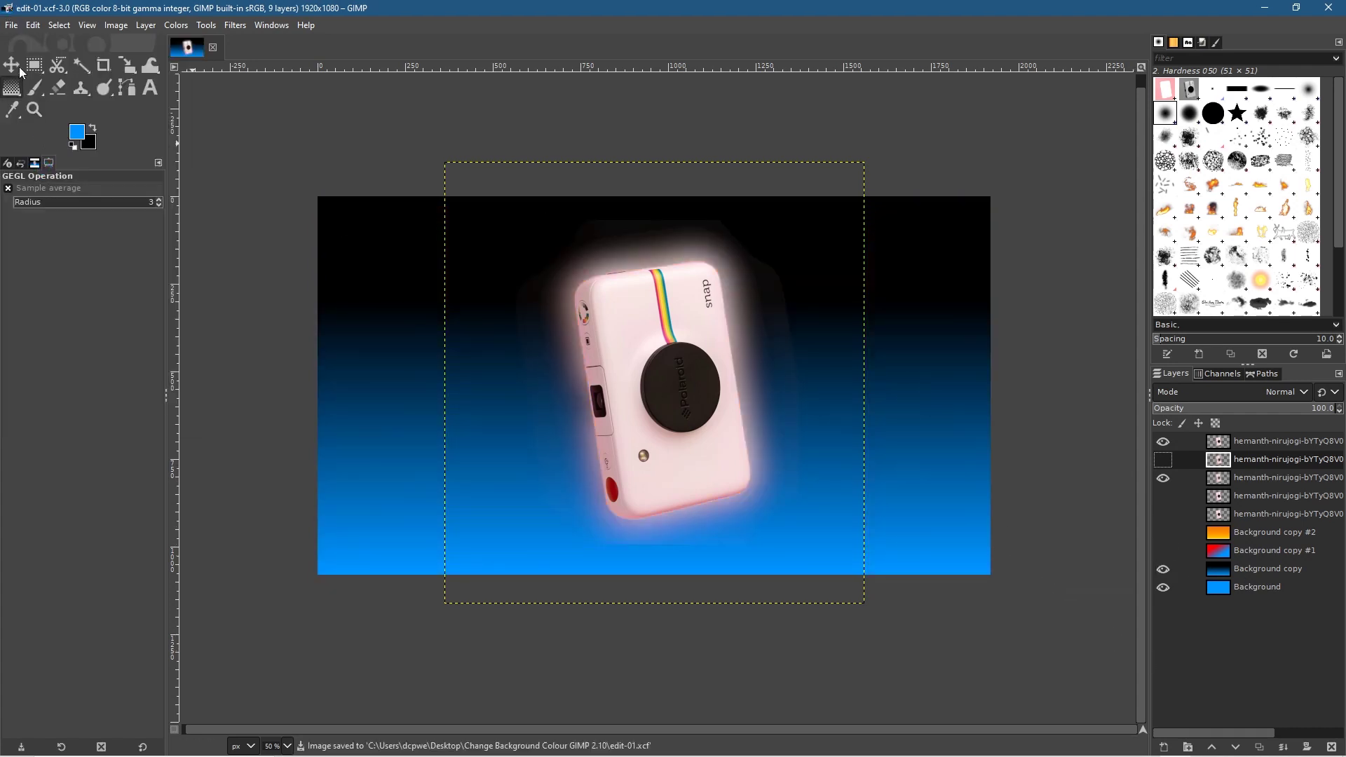
Export the black-blue glow version as the JPEG image edit-01.jpg in the project folder at quality 90.
click(13, 28)
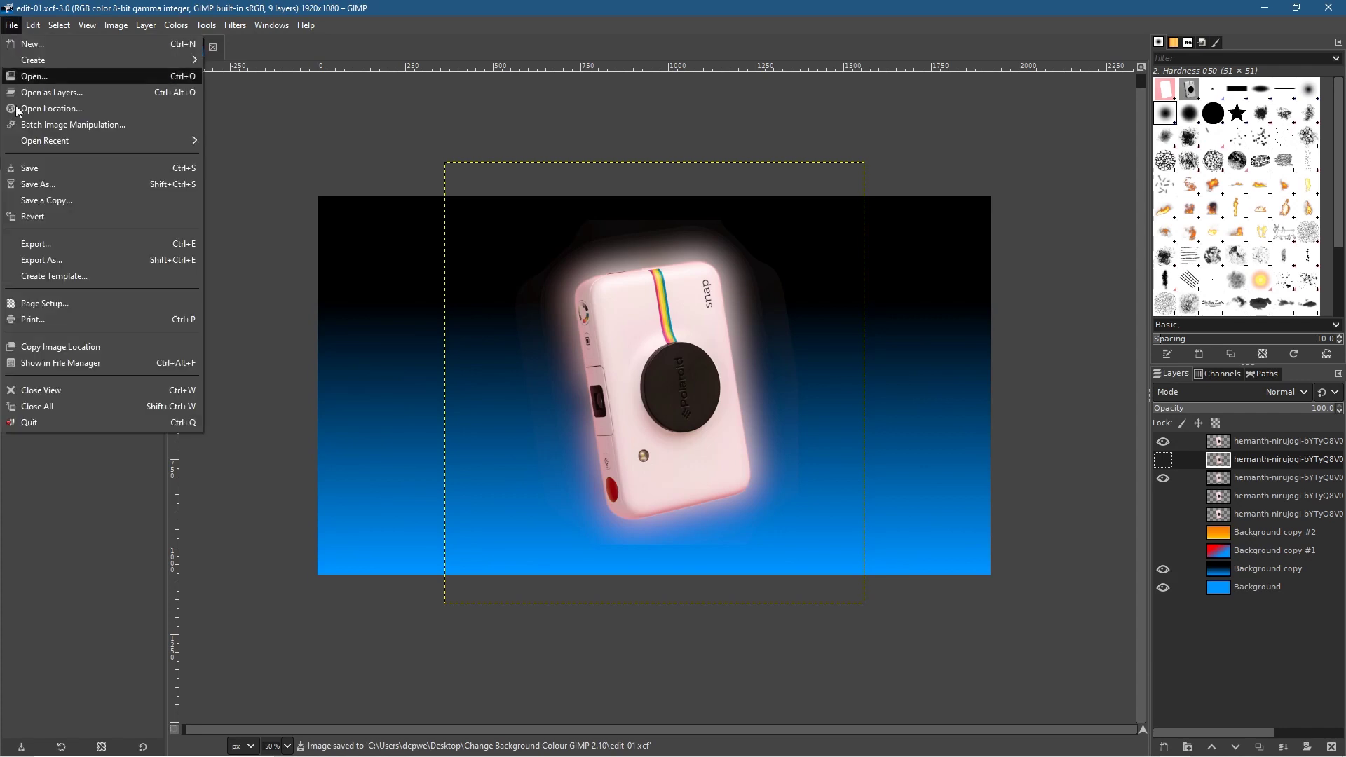
click(66, 264)
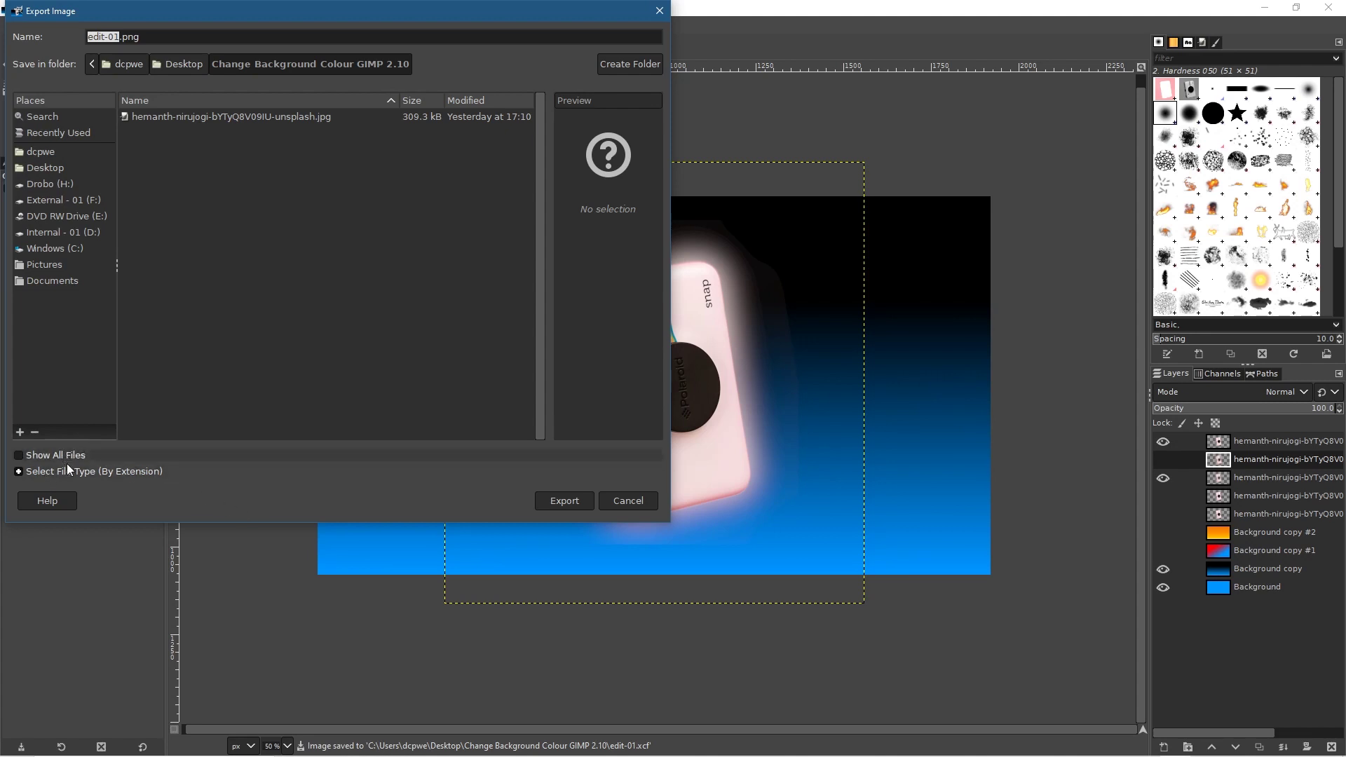
click(94, 474)
scroll(97, 434, down, 3)
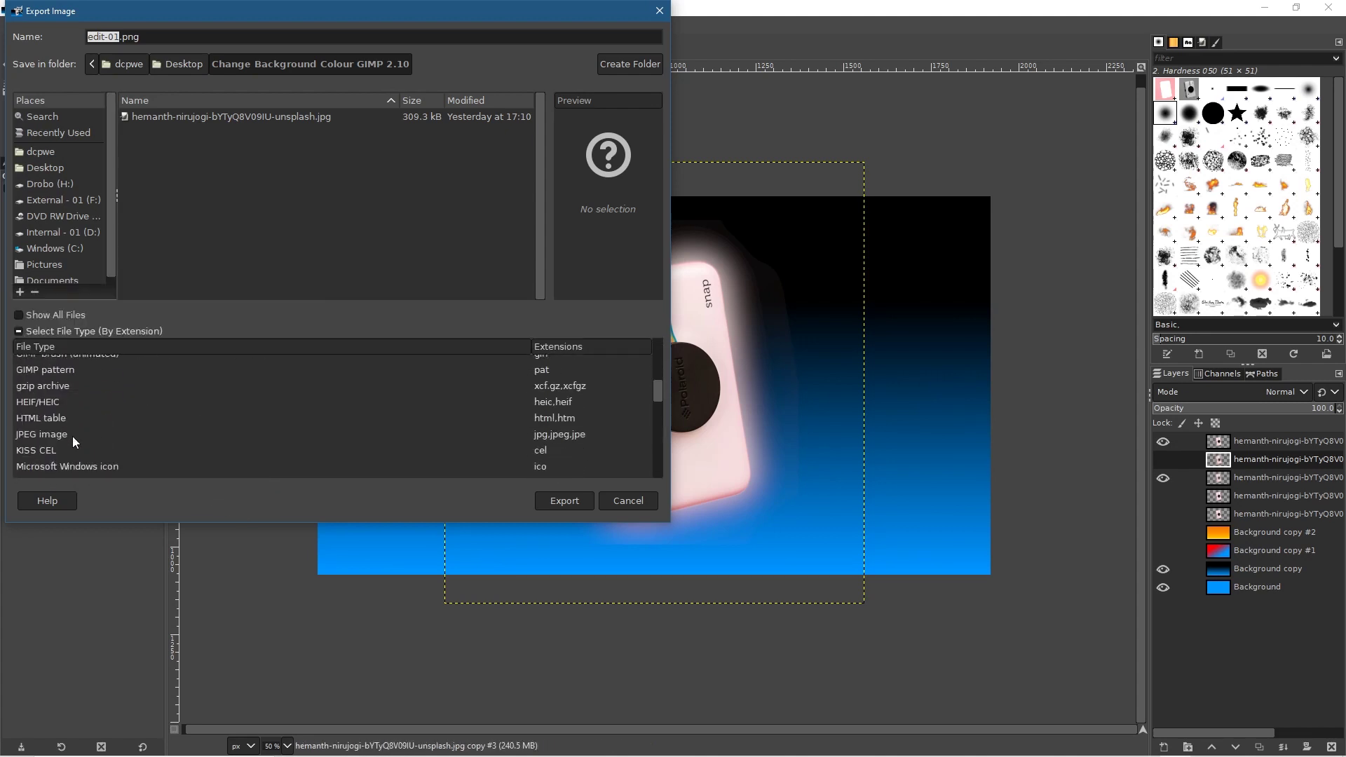
click(73, 435)
click(571, 503)
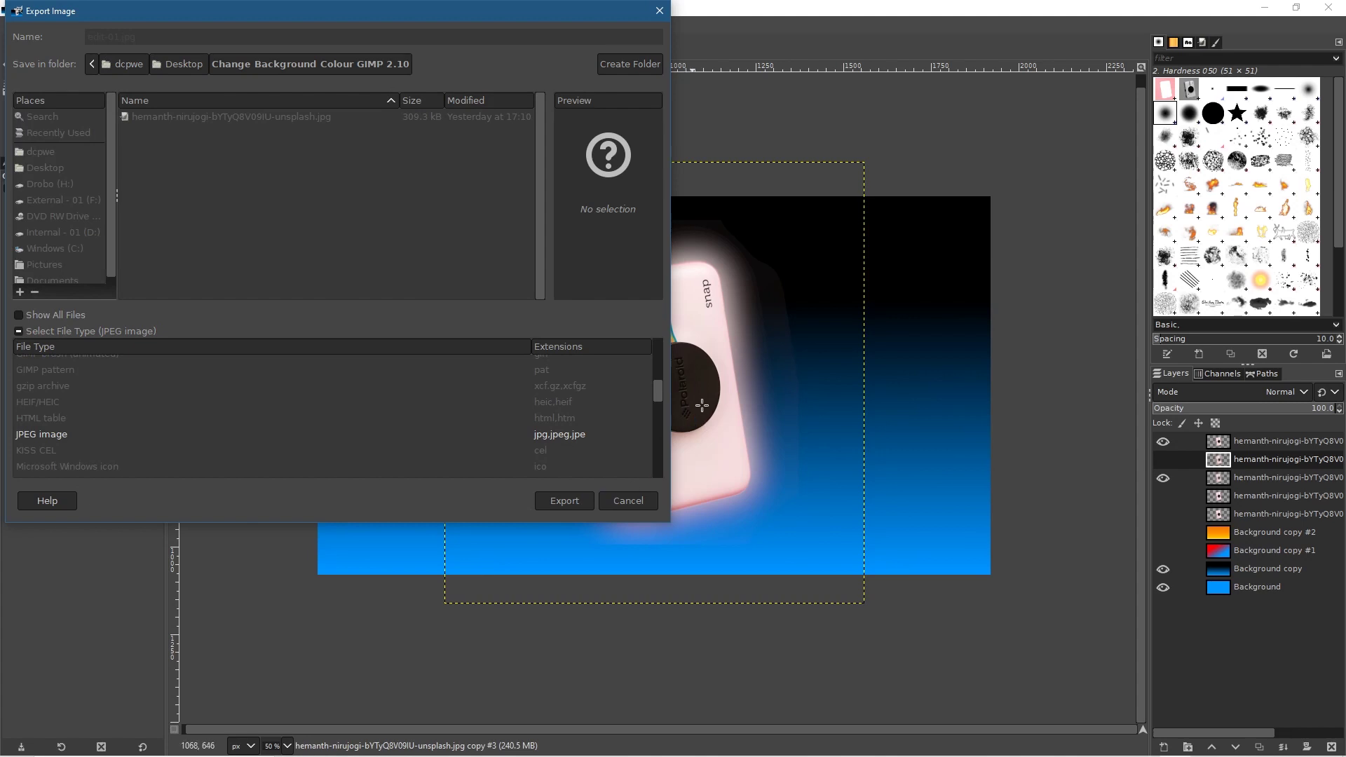
click(683, 535)
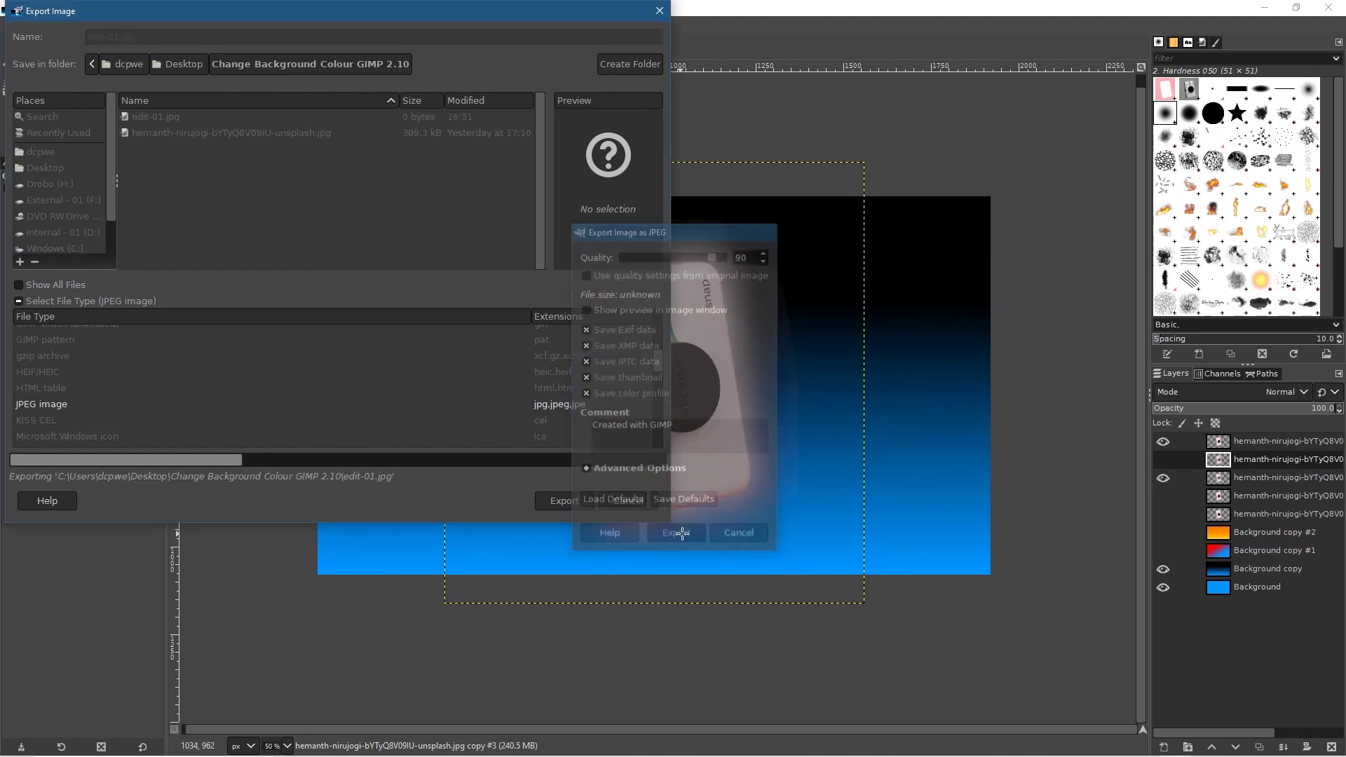
Show the orange Background copy #2, hide the glow layer, and export this version as edit-02.jpg.
click(1165, 530)
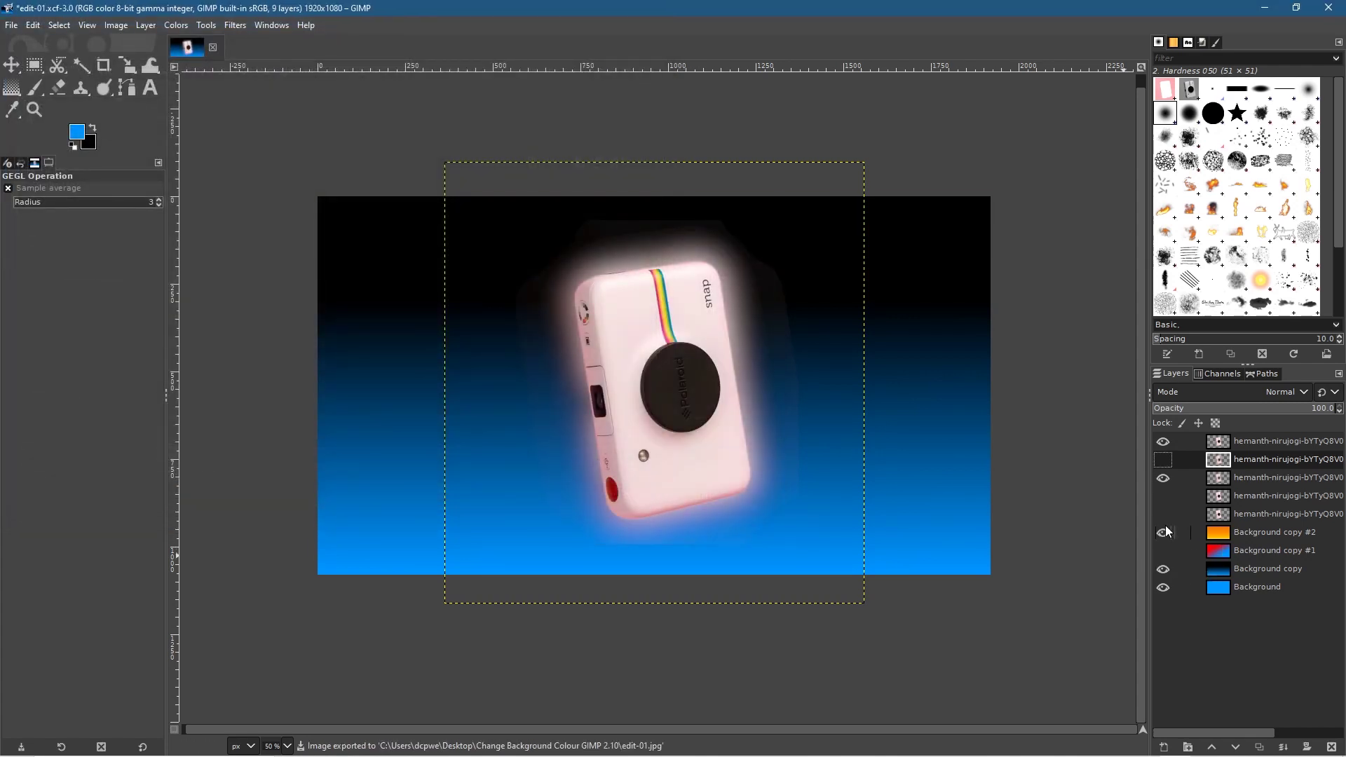
click(1163, 478)
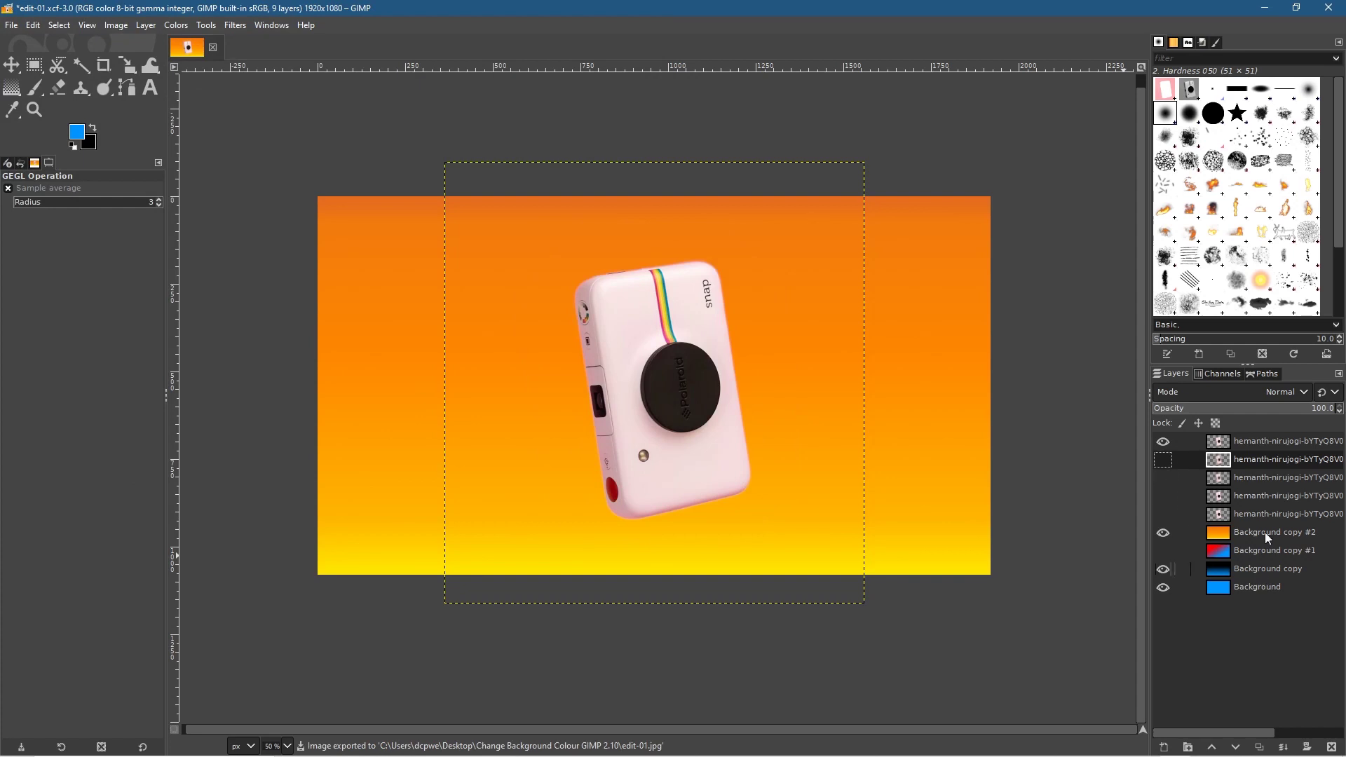
click(7, 9)
click(10, 25)
click(10, 26)
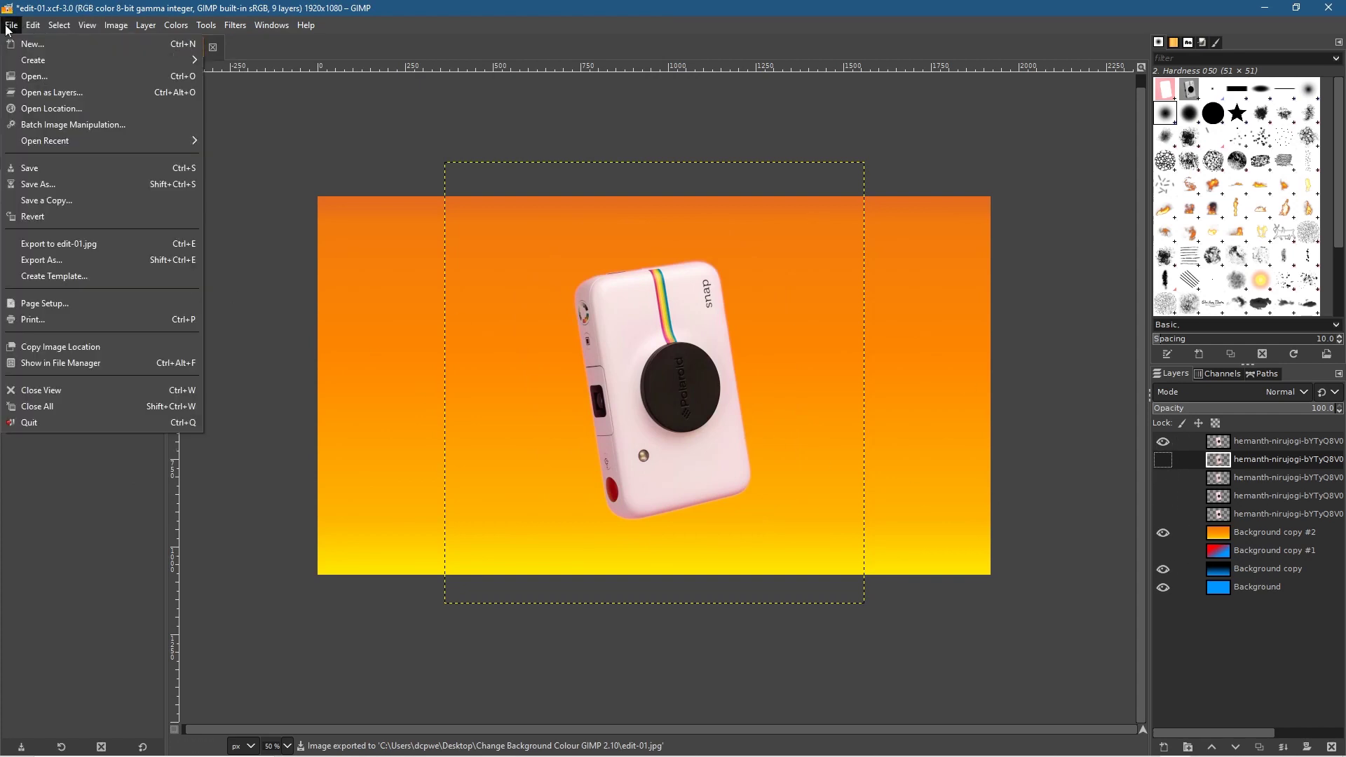
click(68, 260)
key(Right)
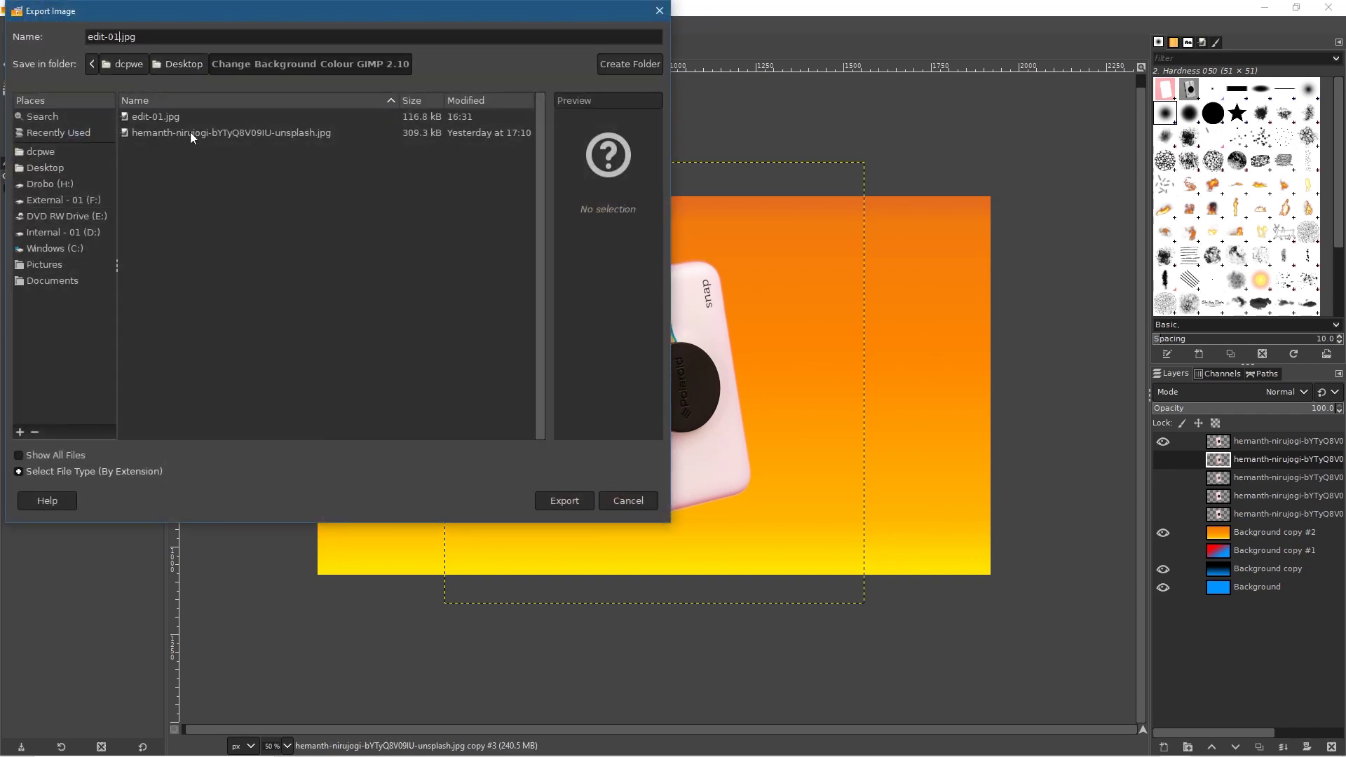
click(570, 507)
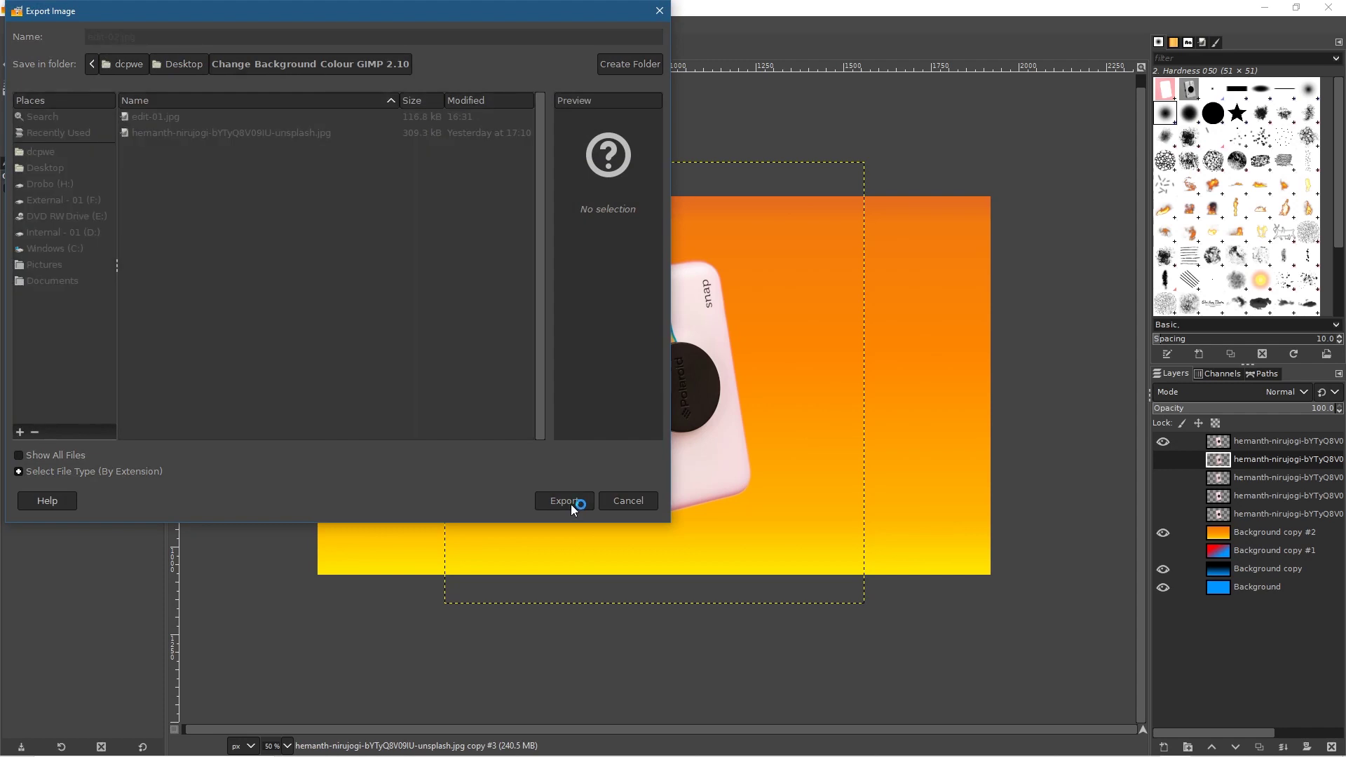
click(687, 536)
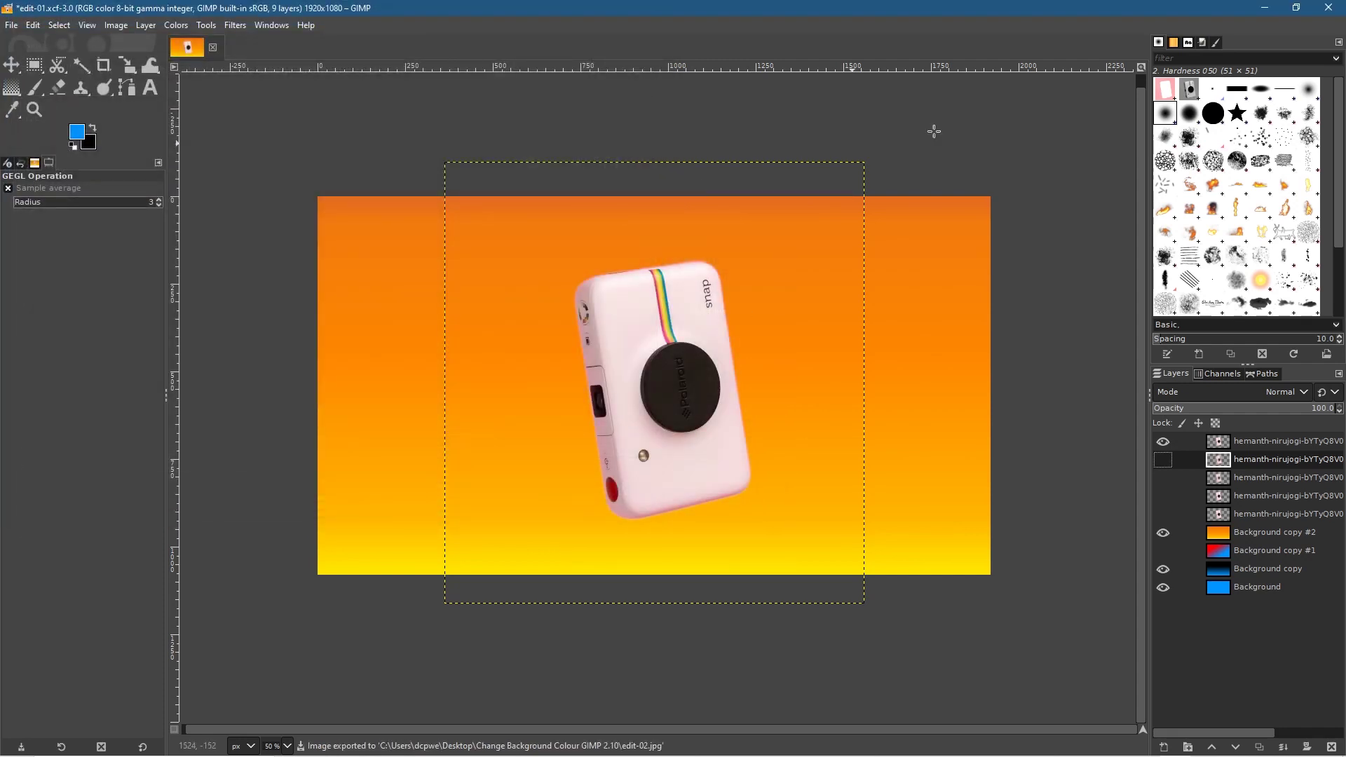
Save the pending changes to edit-01.xcf and quit GIMP.
click(1328, 8)
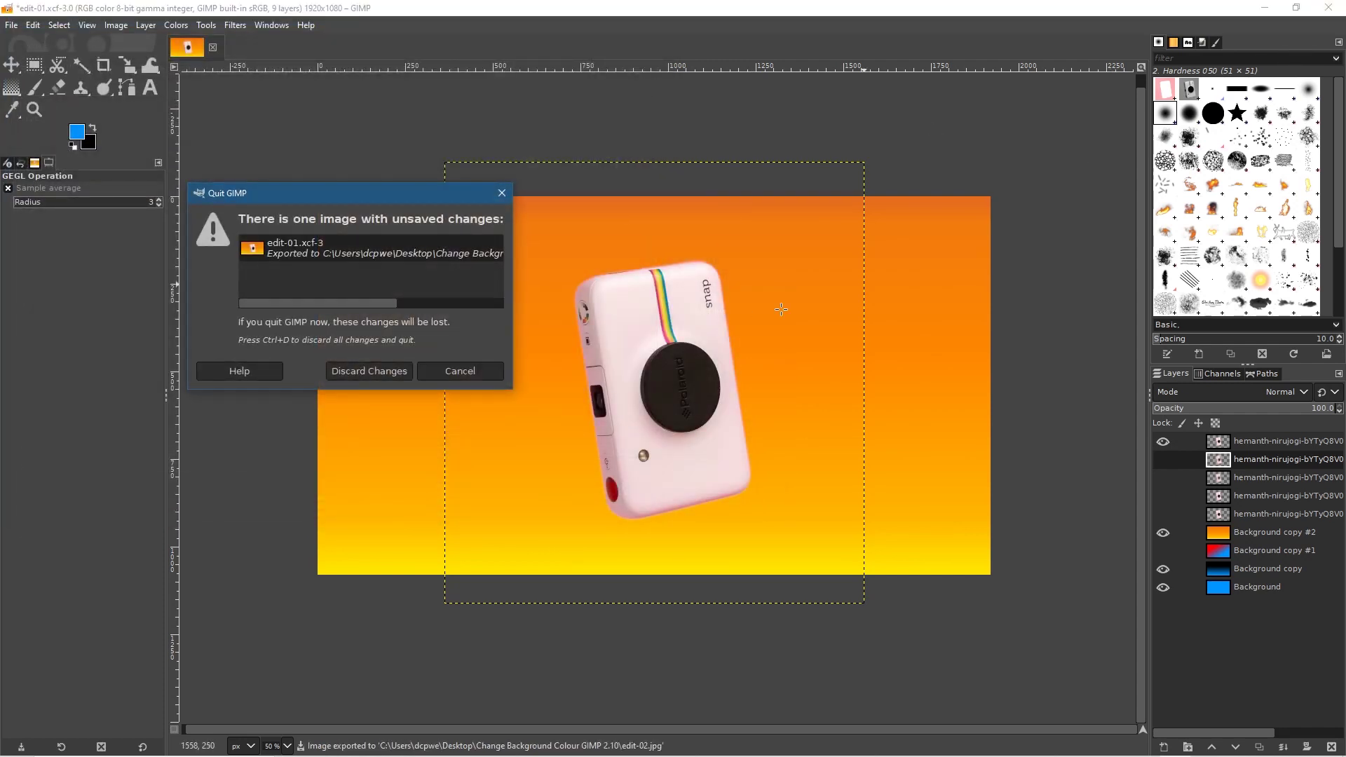
click(455, 373)
click(13, 25)
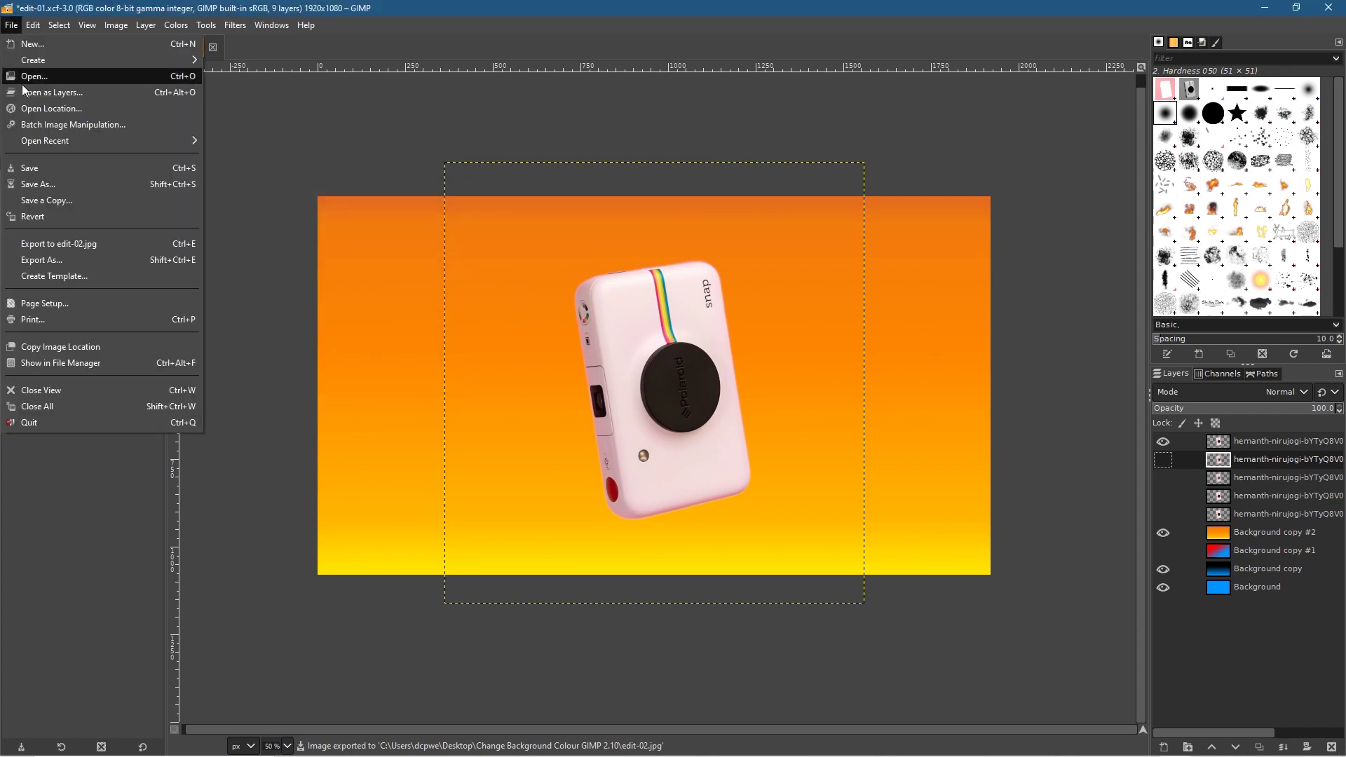
click(59, 169)
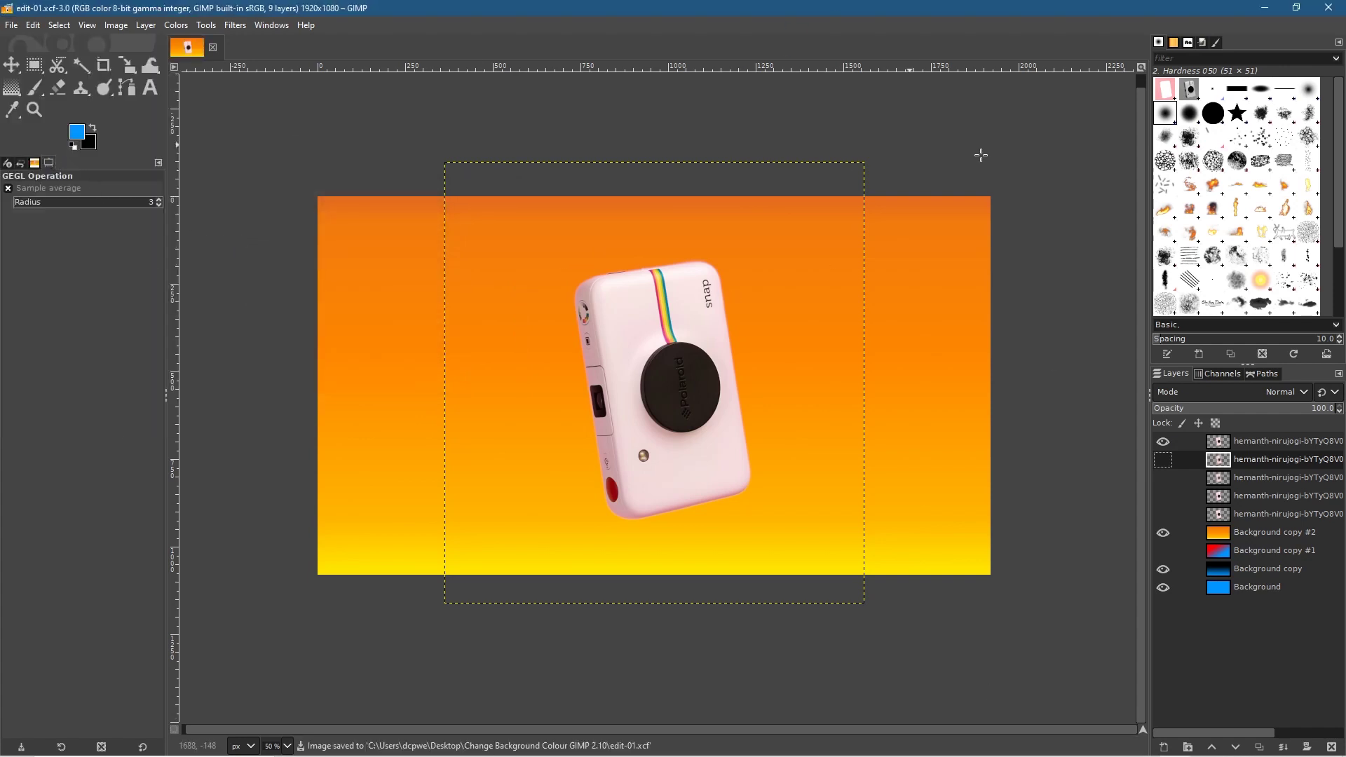
click(1329, 13)
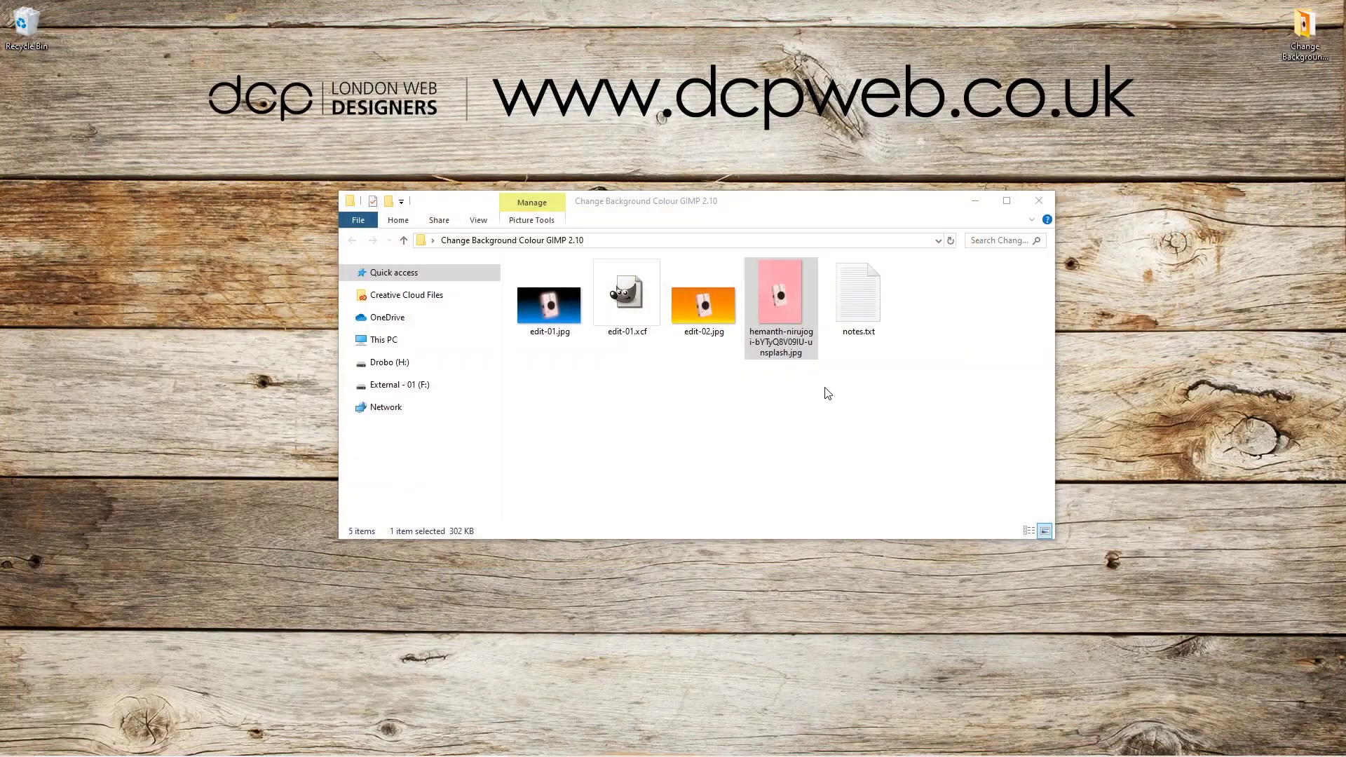
View the original pink-background photo and the exported edit-02.jpg in Photos to compare them.
double_click(776, 314)
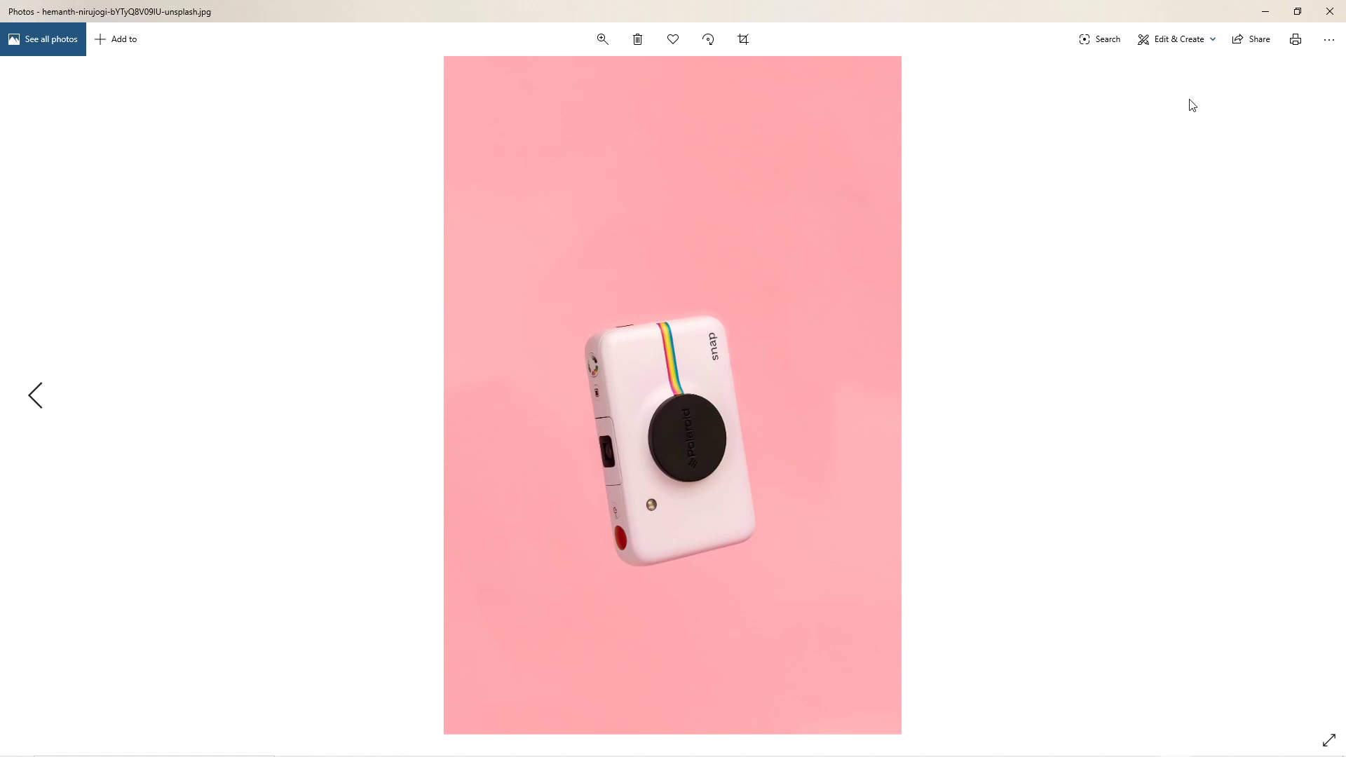
click(1329, 11)
double_click(708, 313)
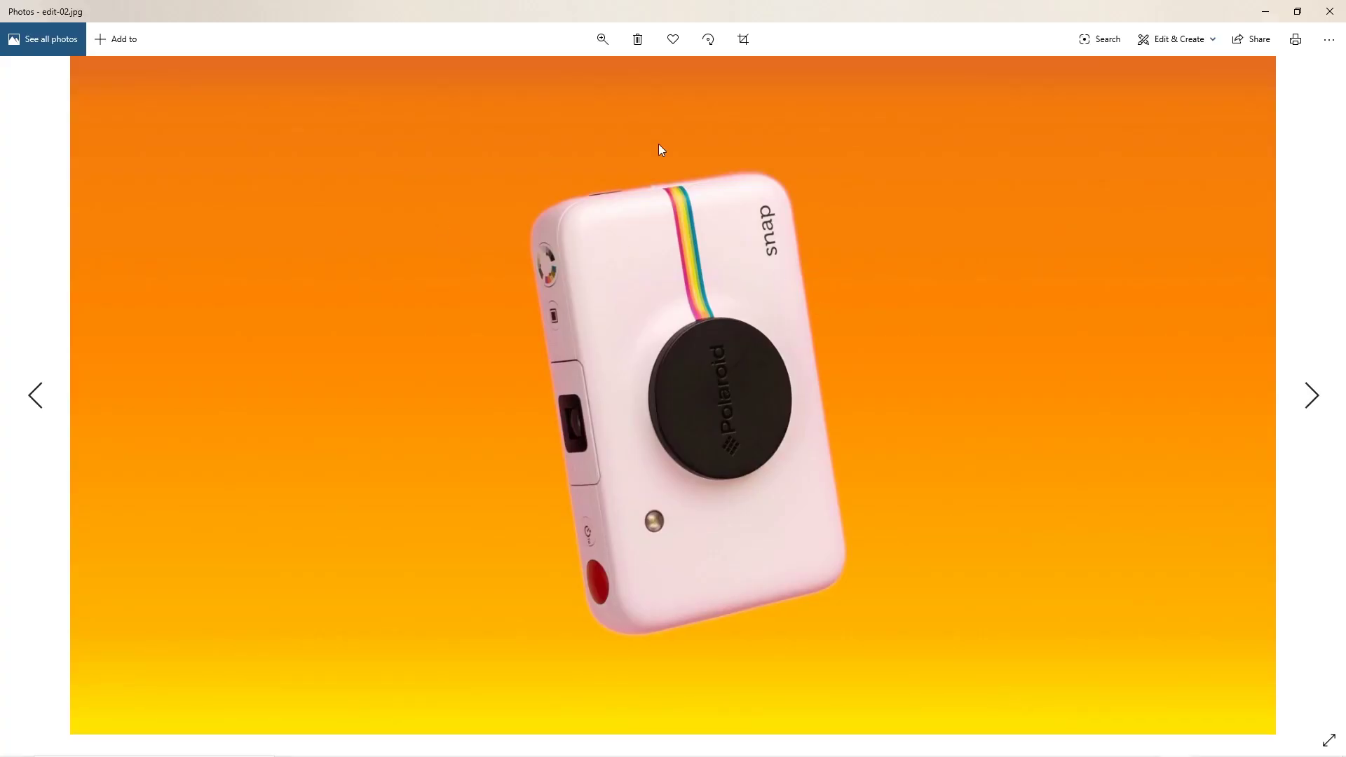
Close edit-02.jpg and view the exported black-blue glow version edit-01.jpg in Photos.
click(1329, 11)
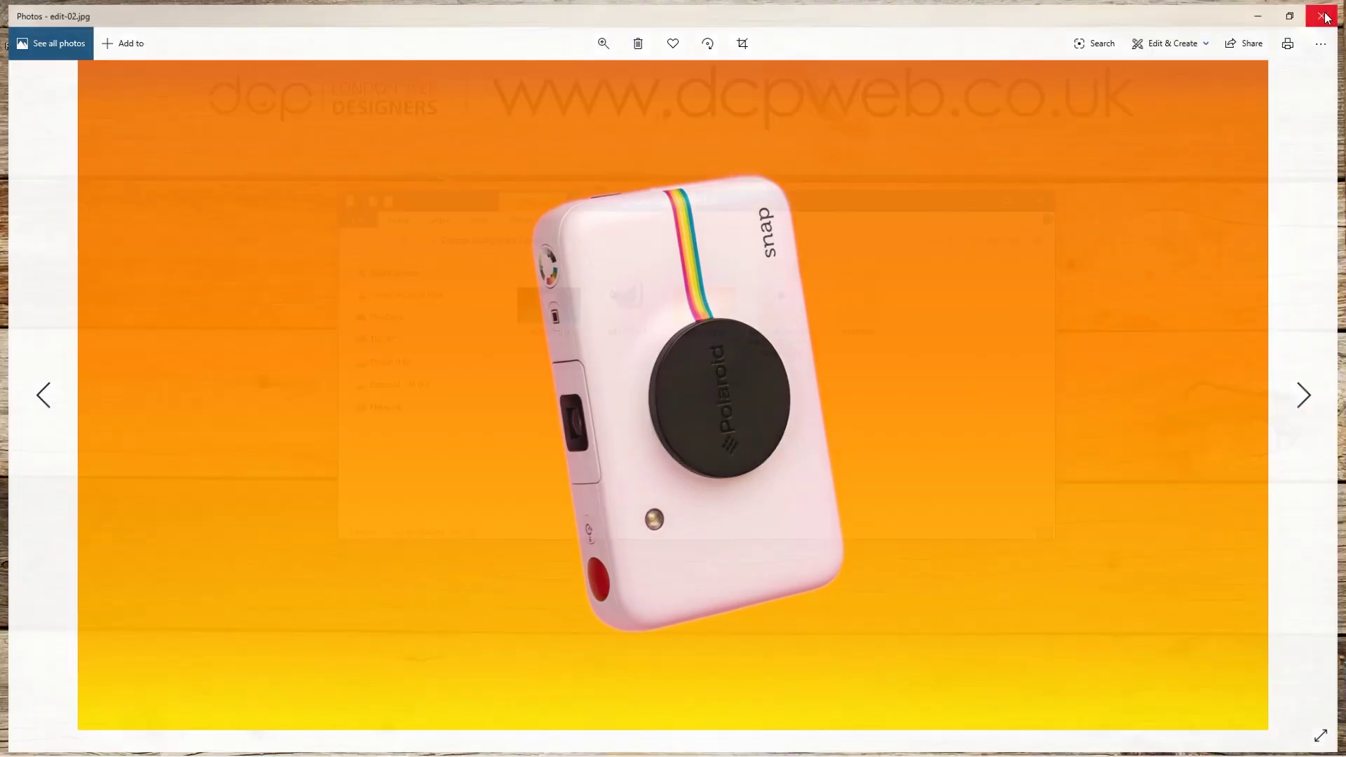
click(538, 302)
double_click(537, 300)
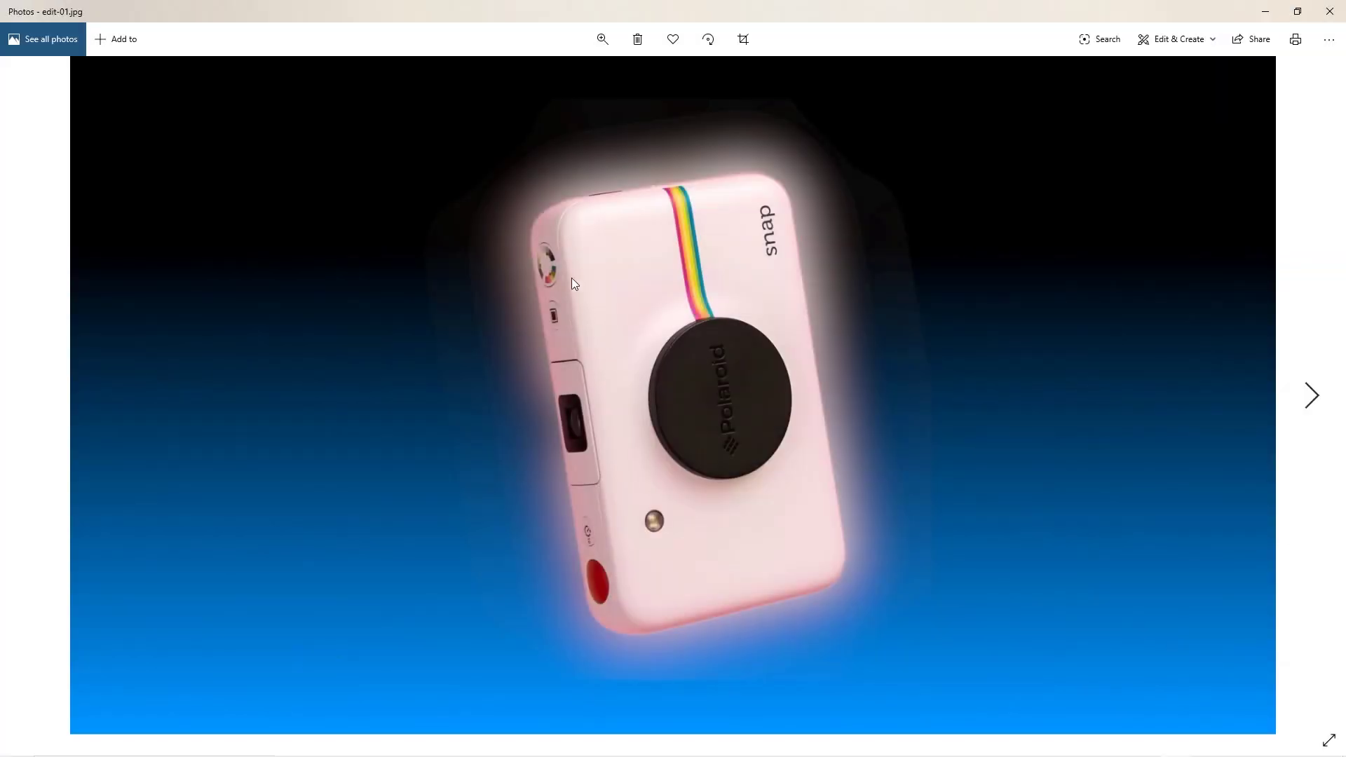
click(1327, 8)
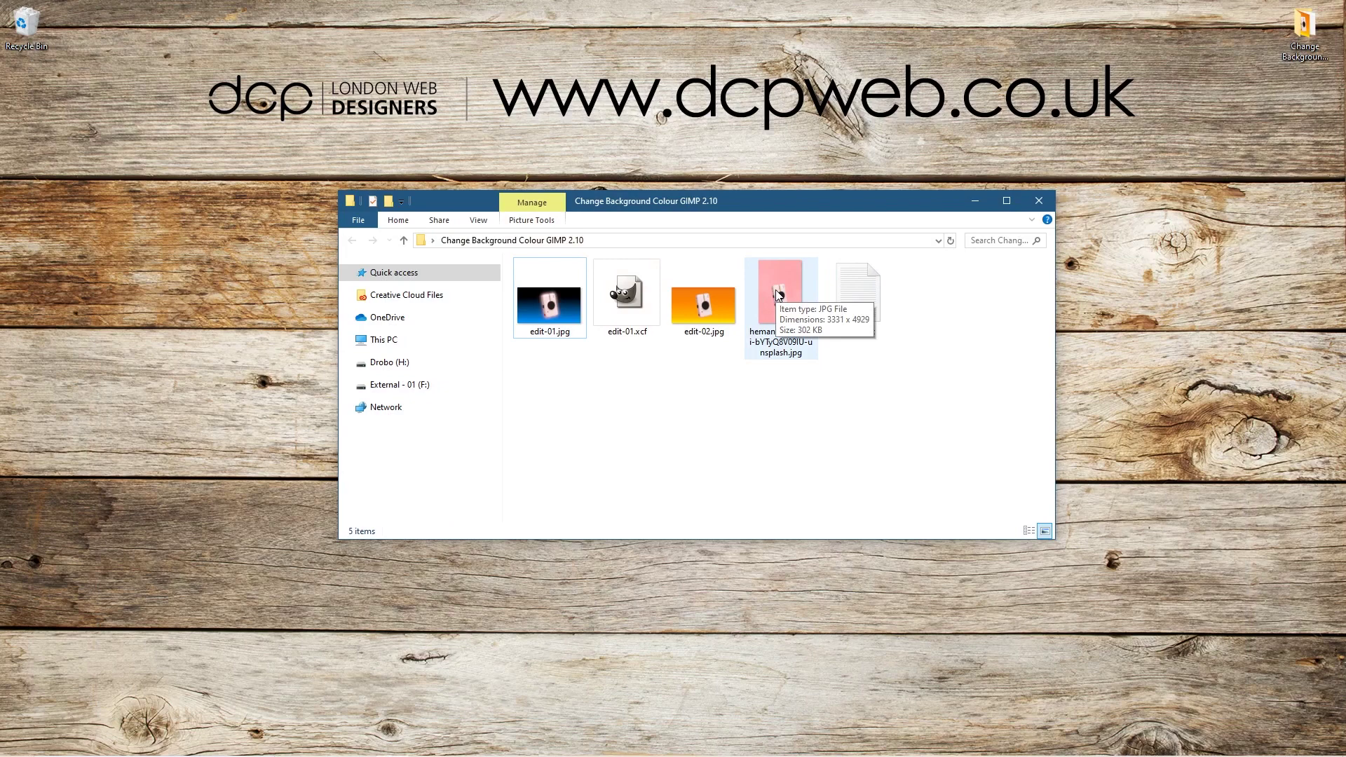
View edit-01.jpg in Photos once more and close both the image and the Change Background Colour GIMP 2.10 folder.
double_click(542, 304)
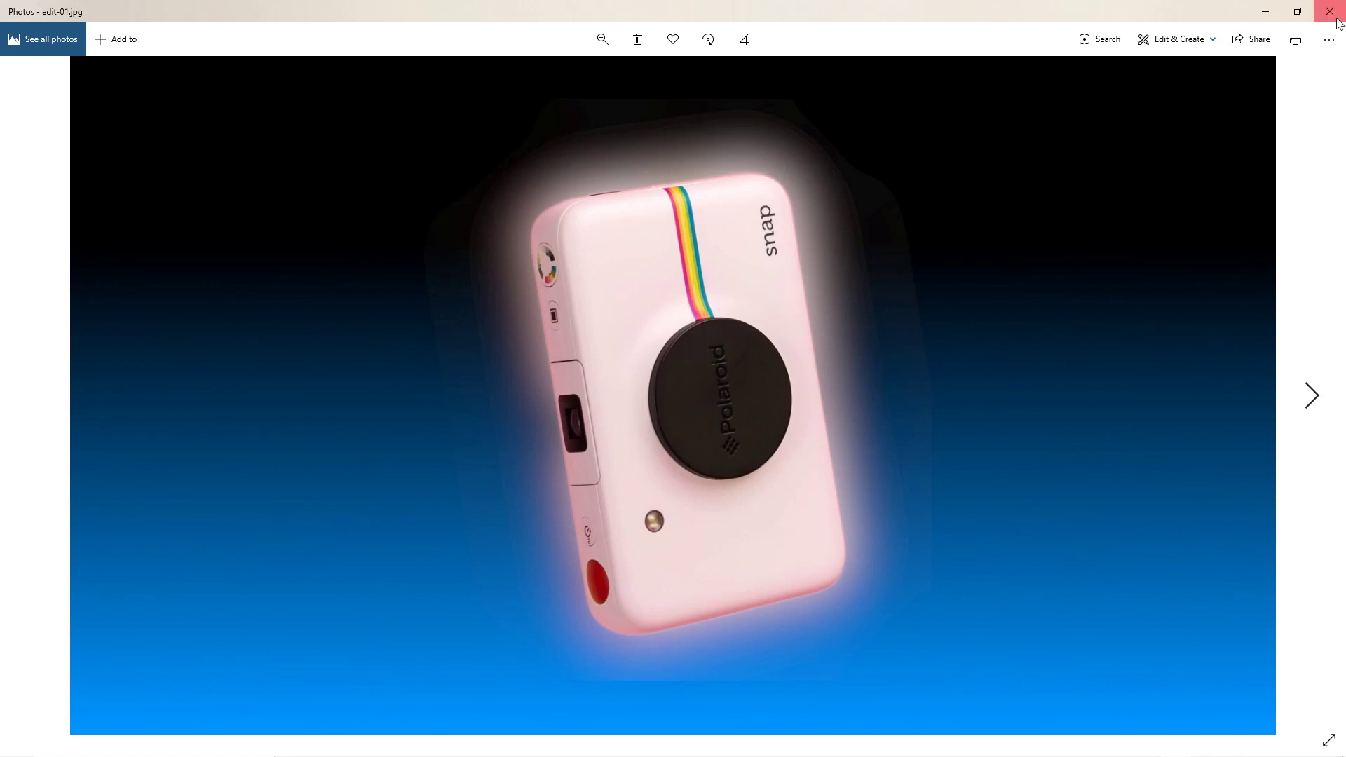
click(1336, 21)
click(1051, 212)
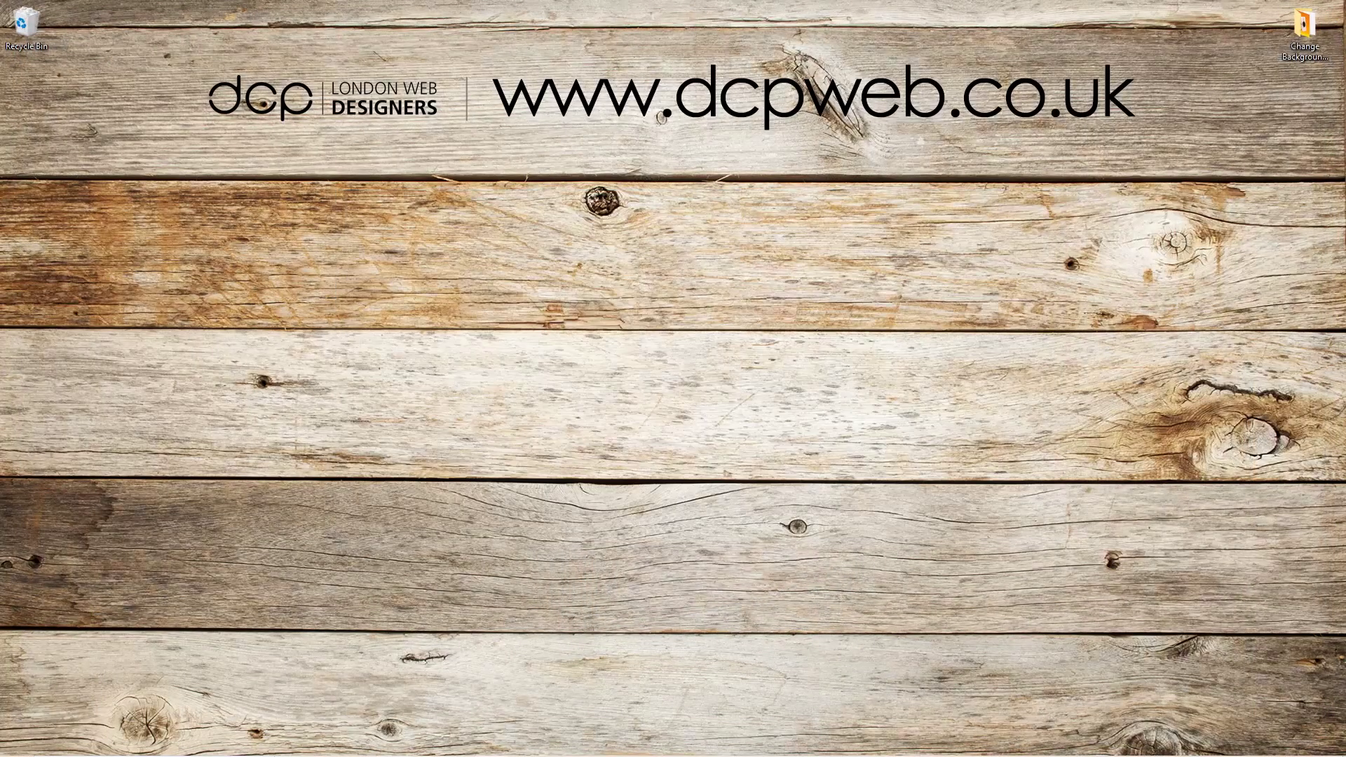
click(1304, 28)
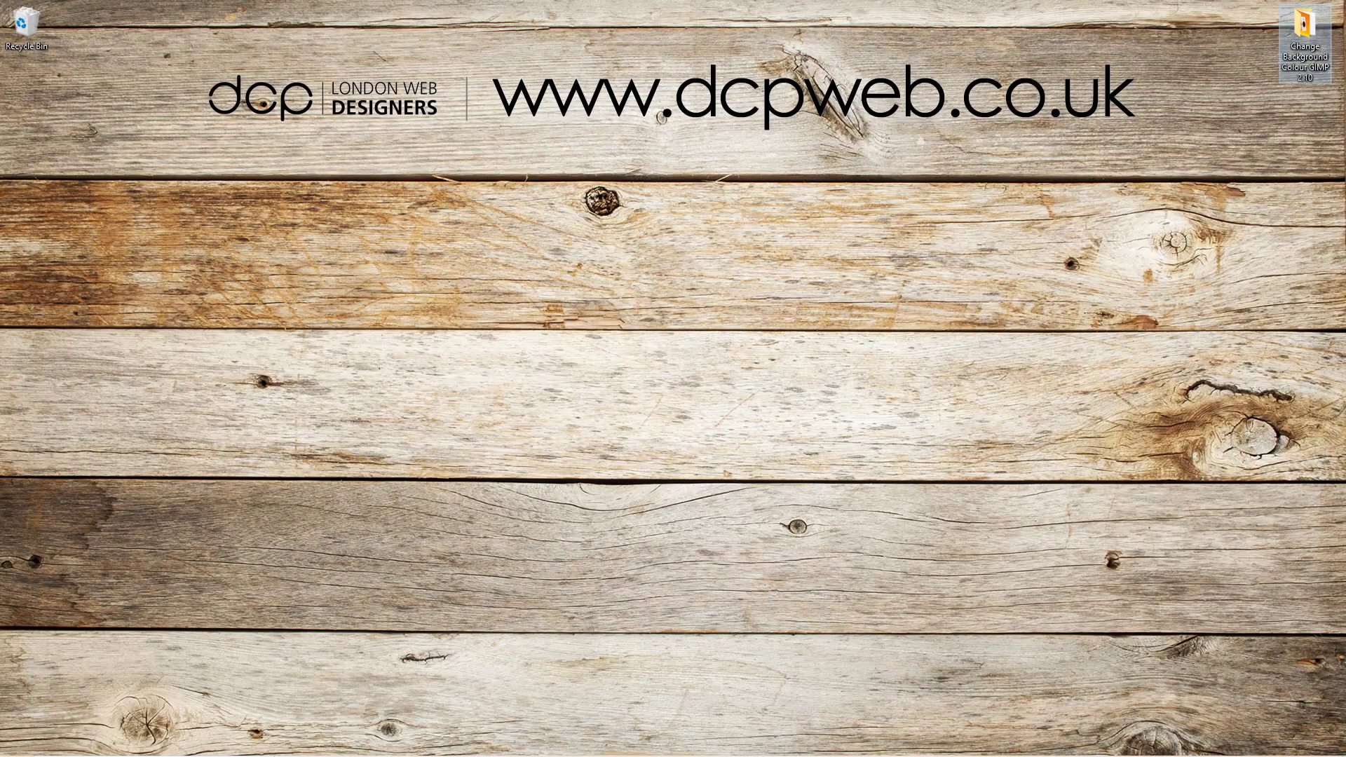